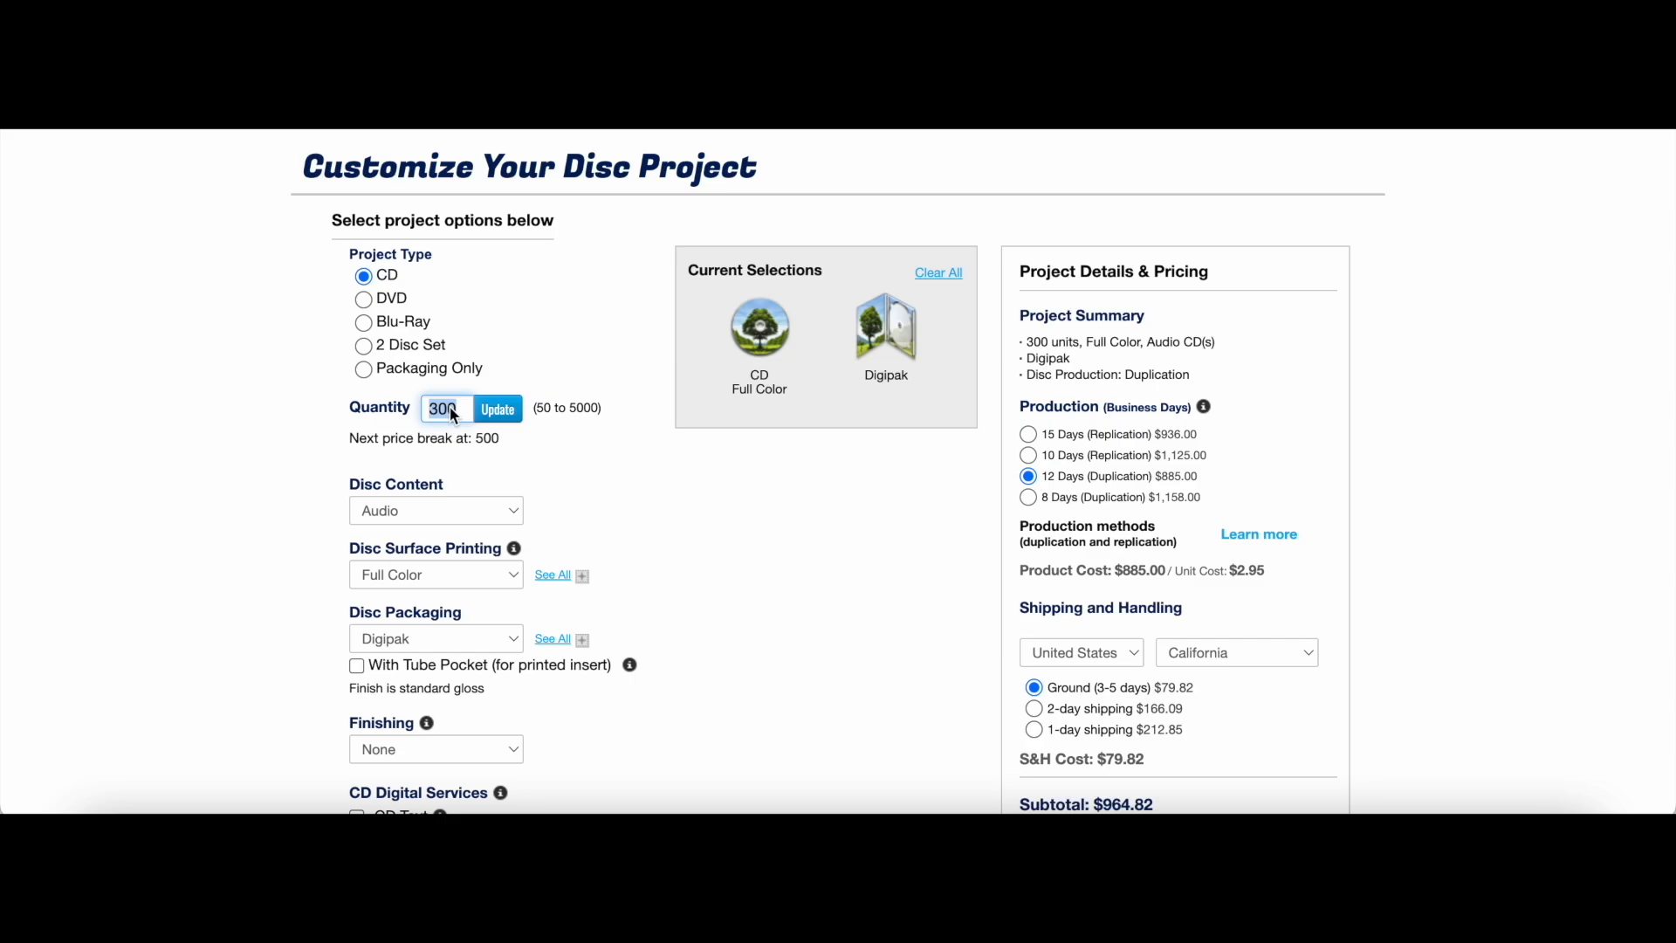
Step: Set the project quantity to 50 and check the disc content choices, keeping Audio
type("50")
left_click(502, 406)
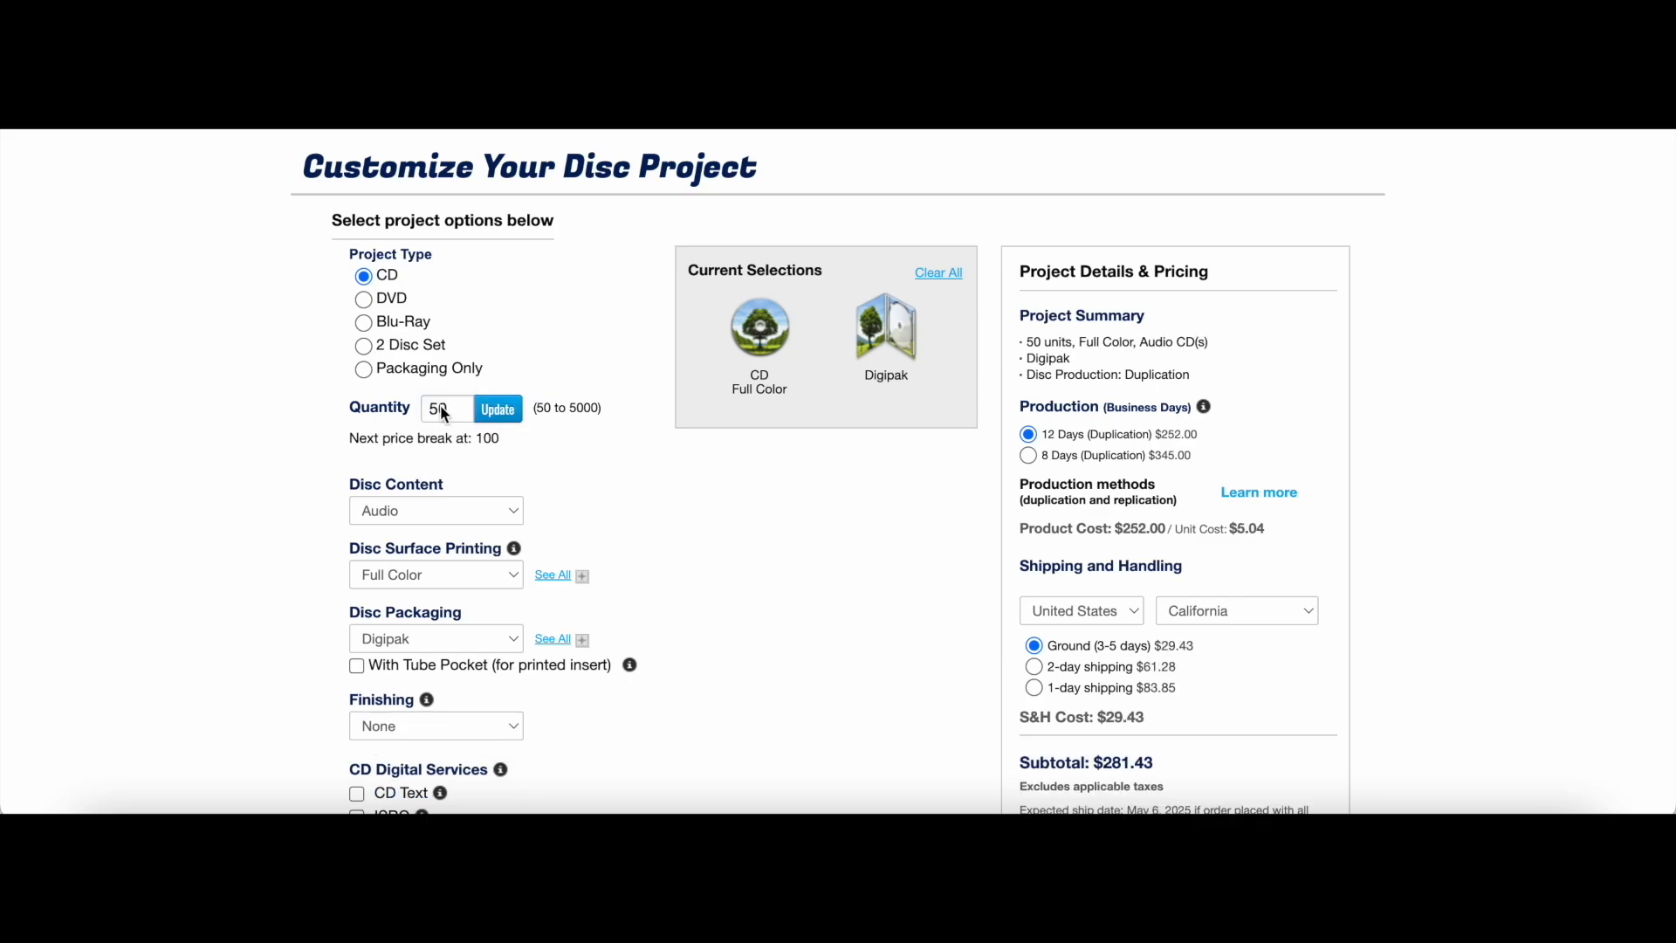
scroll(573, 467, "down", 2)
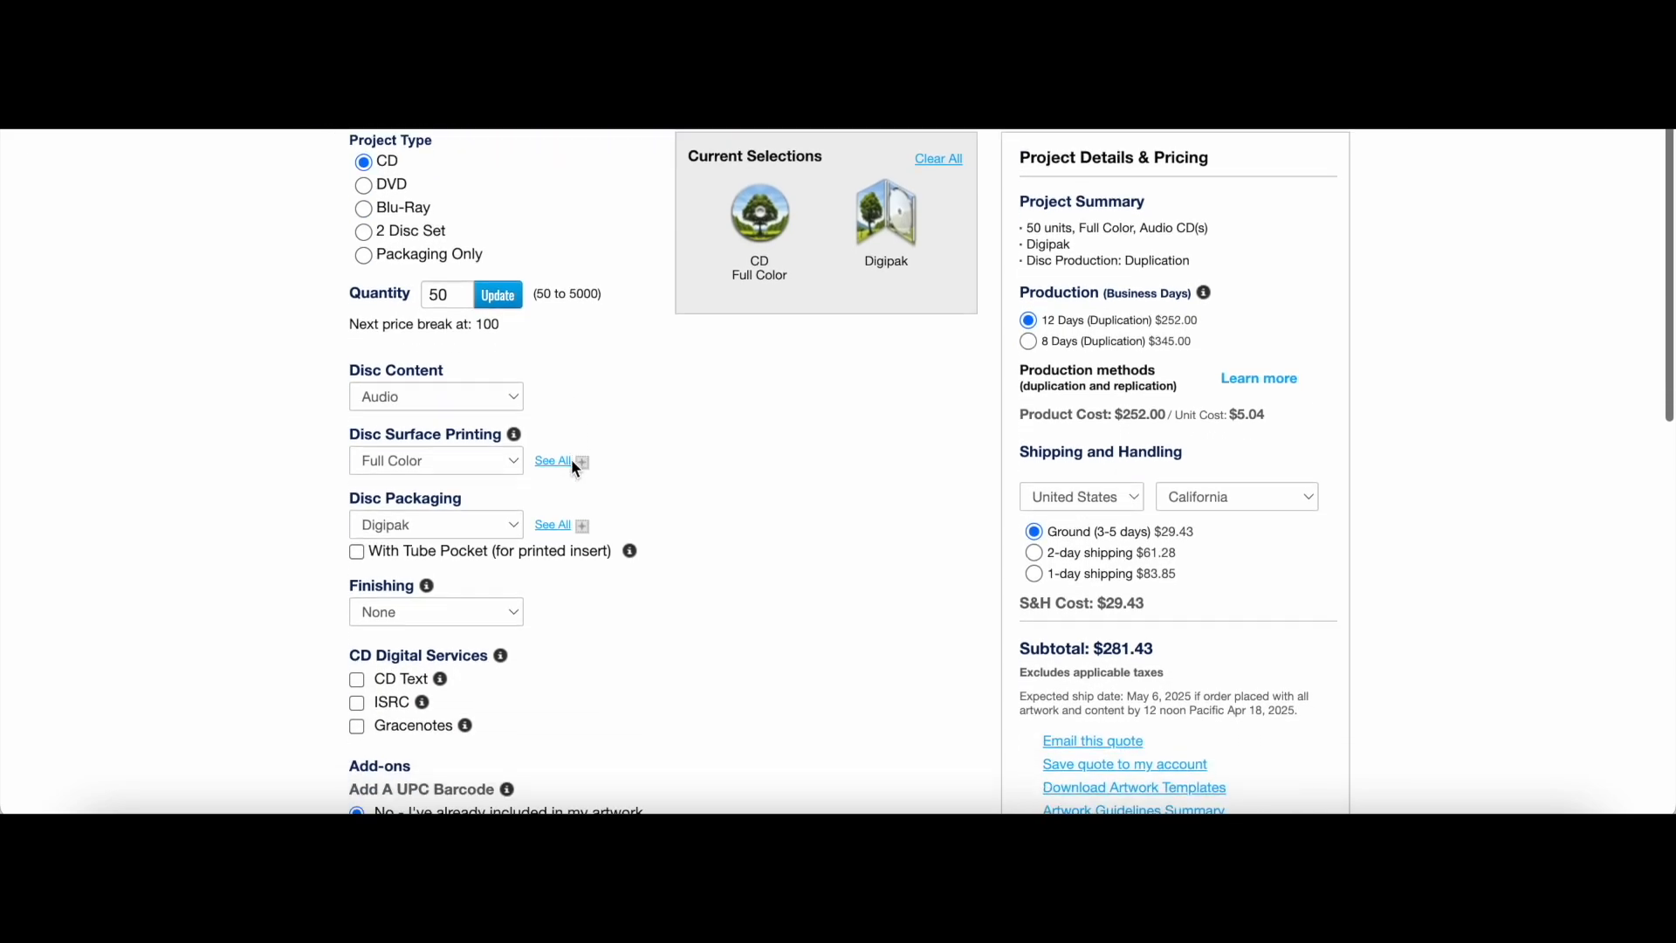
scroll(571, 458, "down", 1)
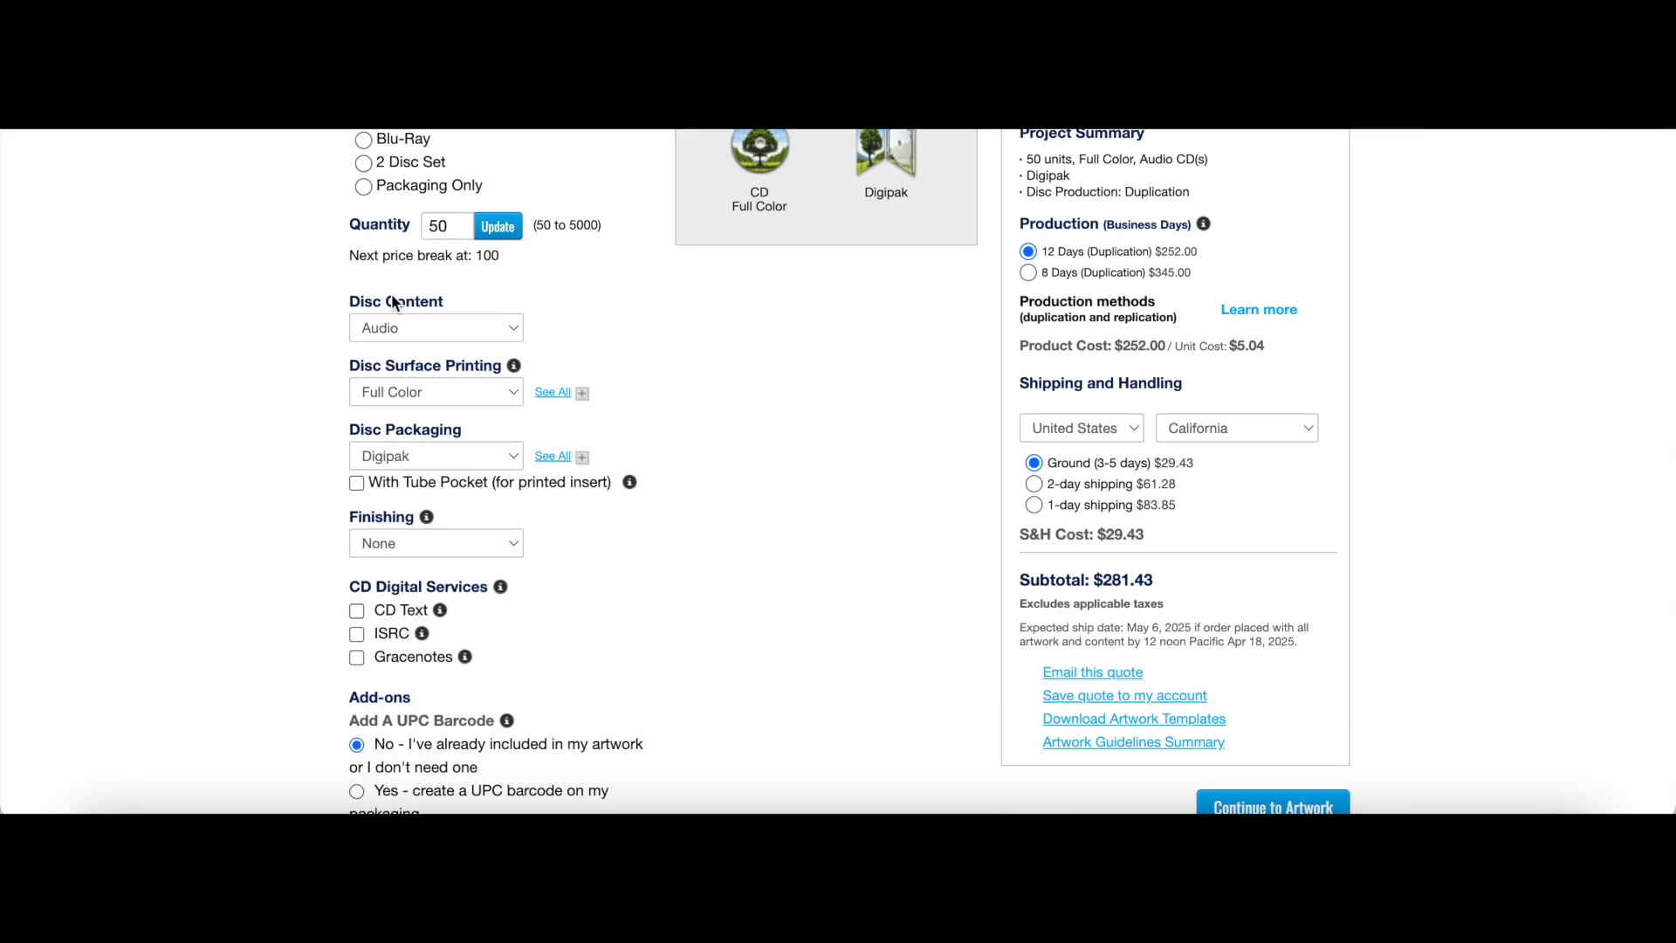
left_click(517, 336)
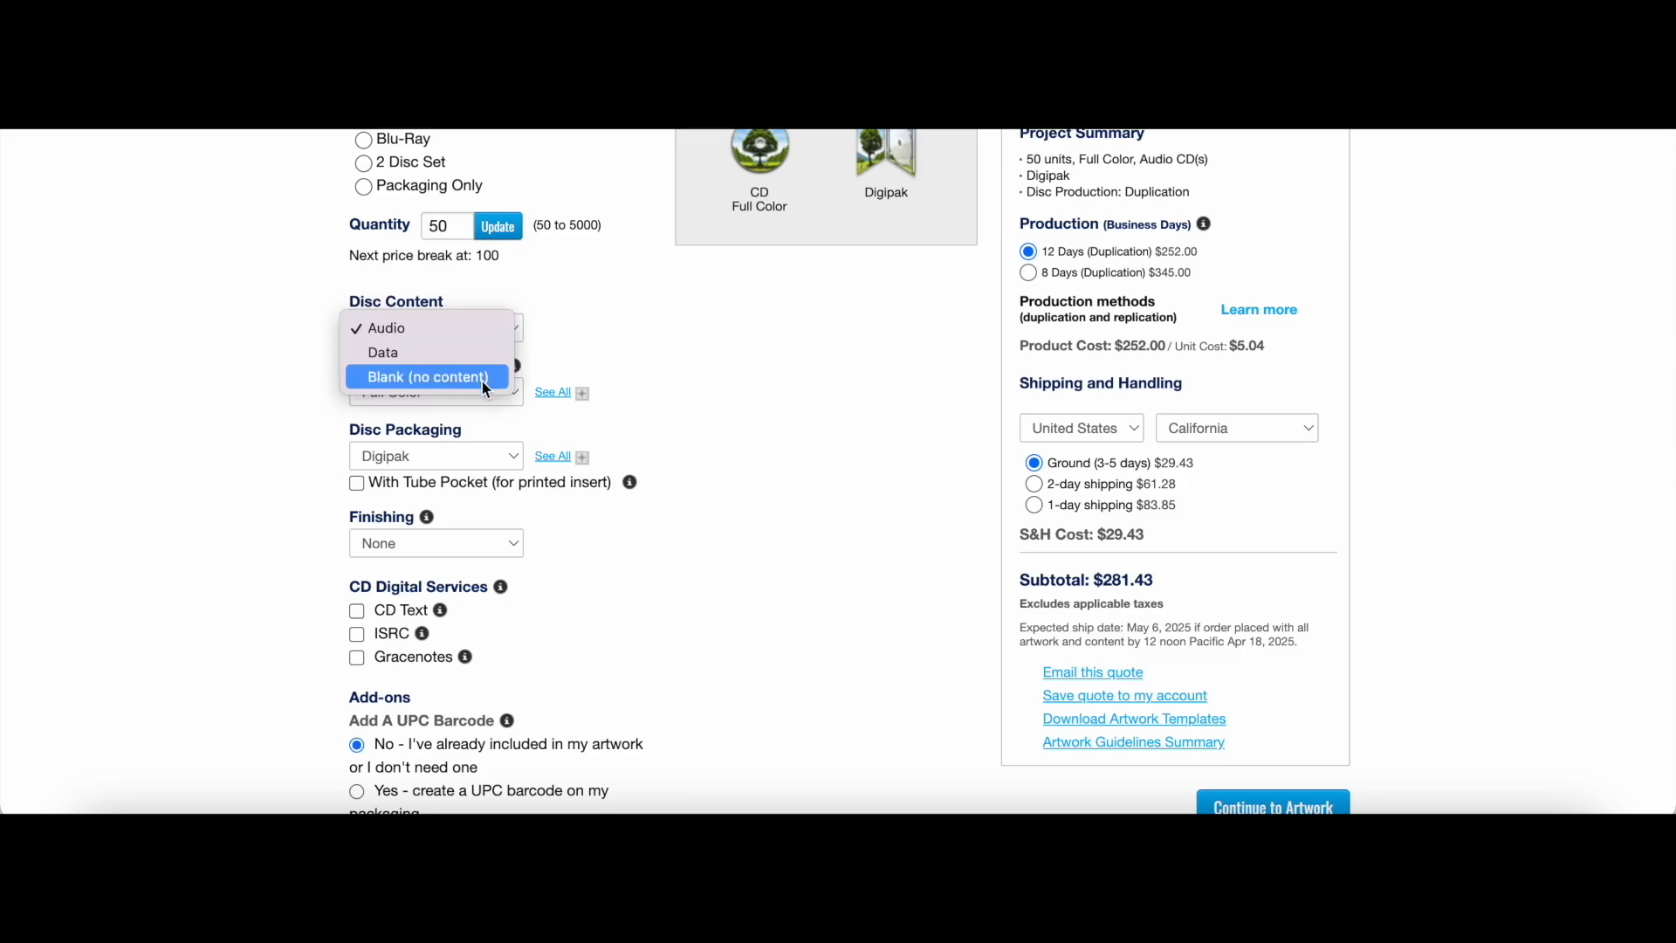
left_click(557, 332)
Step: Review the disc surface printing choices and their descriptions, keeping Full Color
scroll(542, 332, "down", 2)
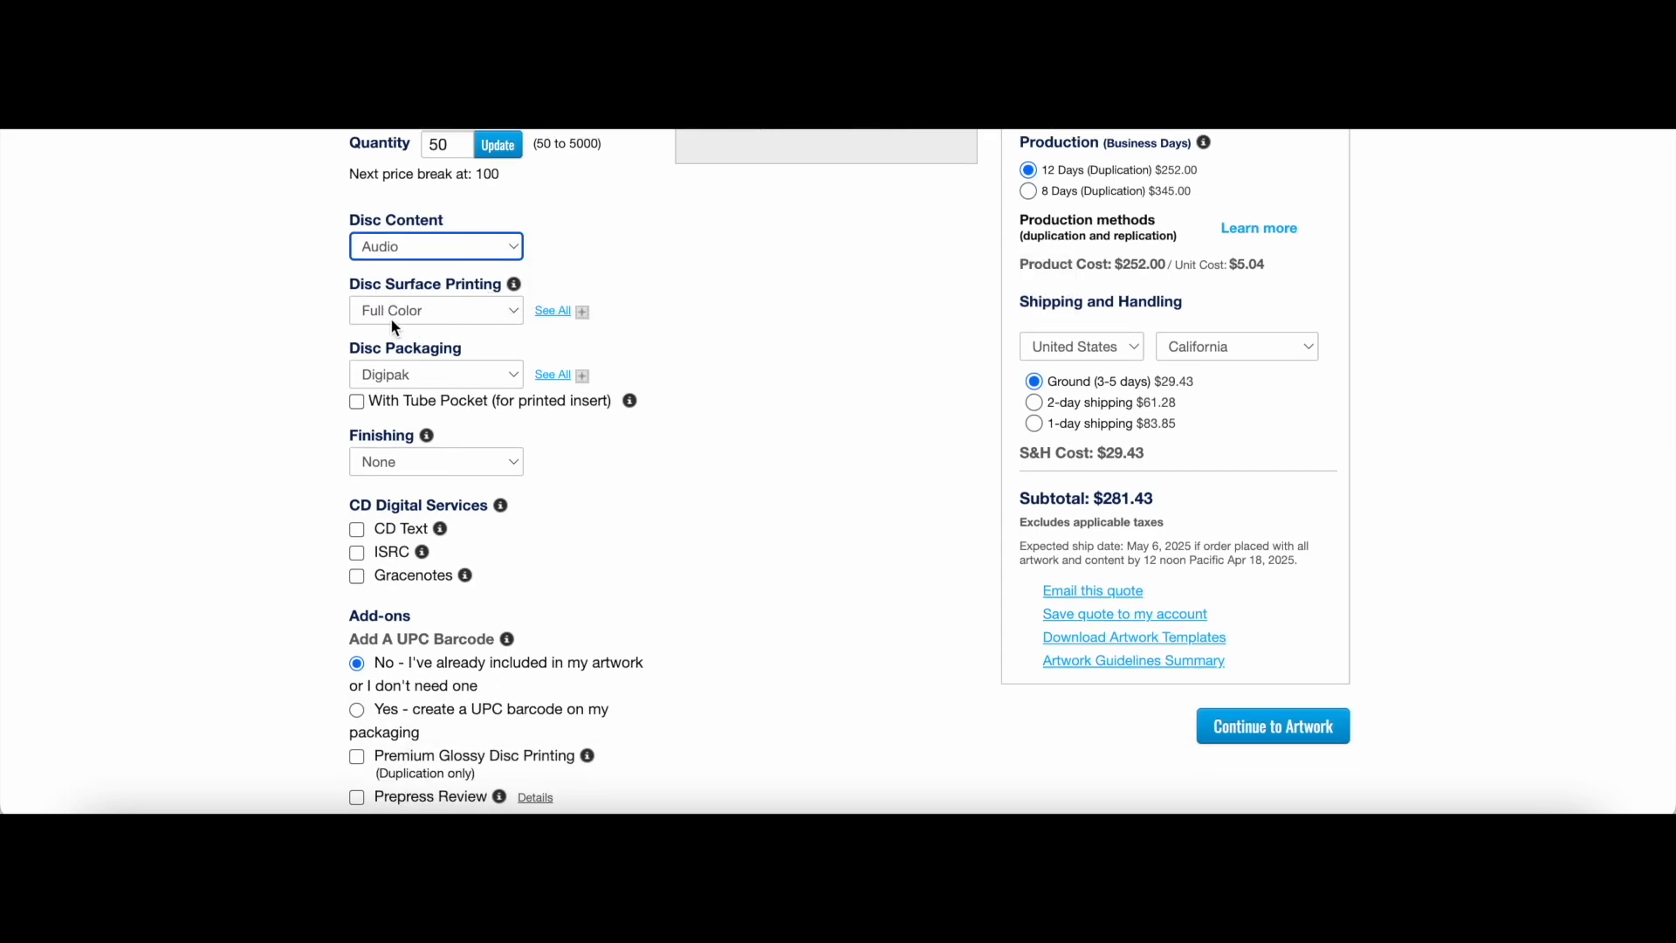
left_click(514, 314)
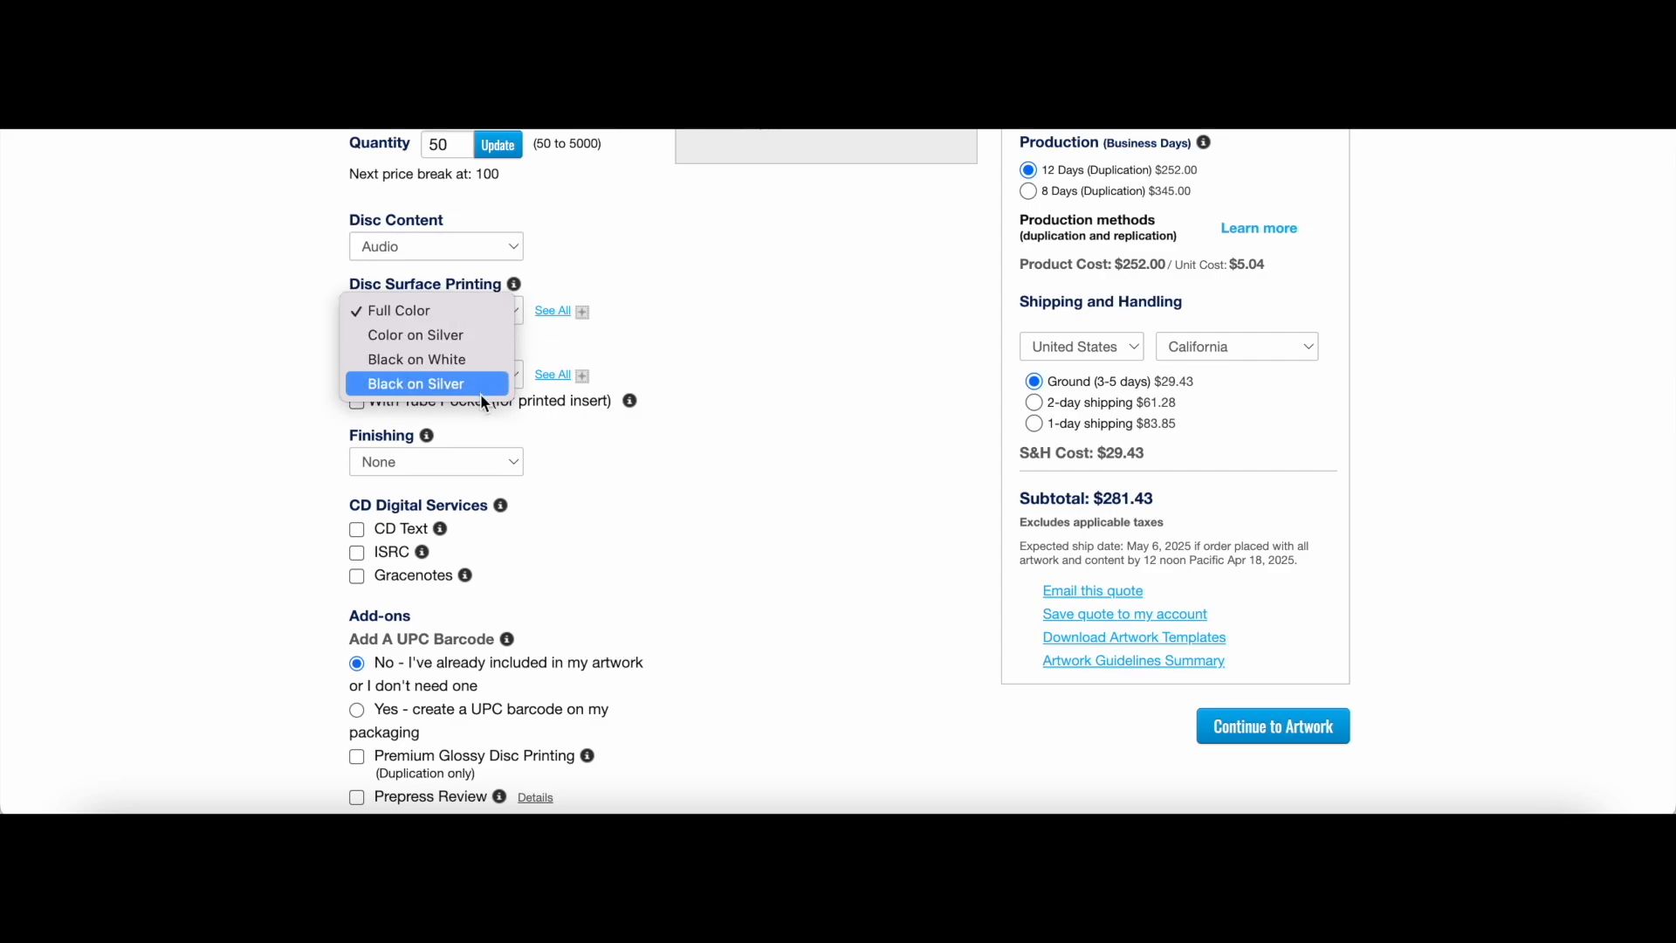
left_click(744, 279)
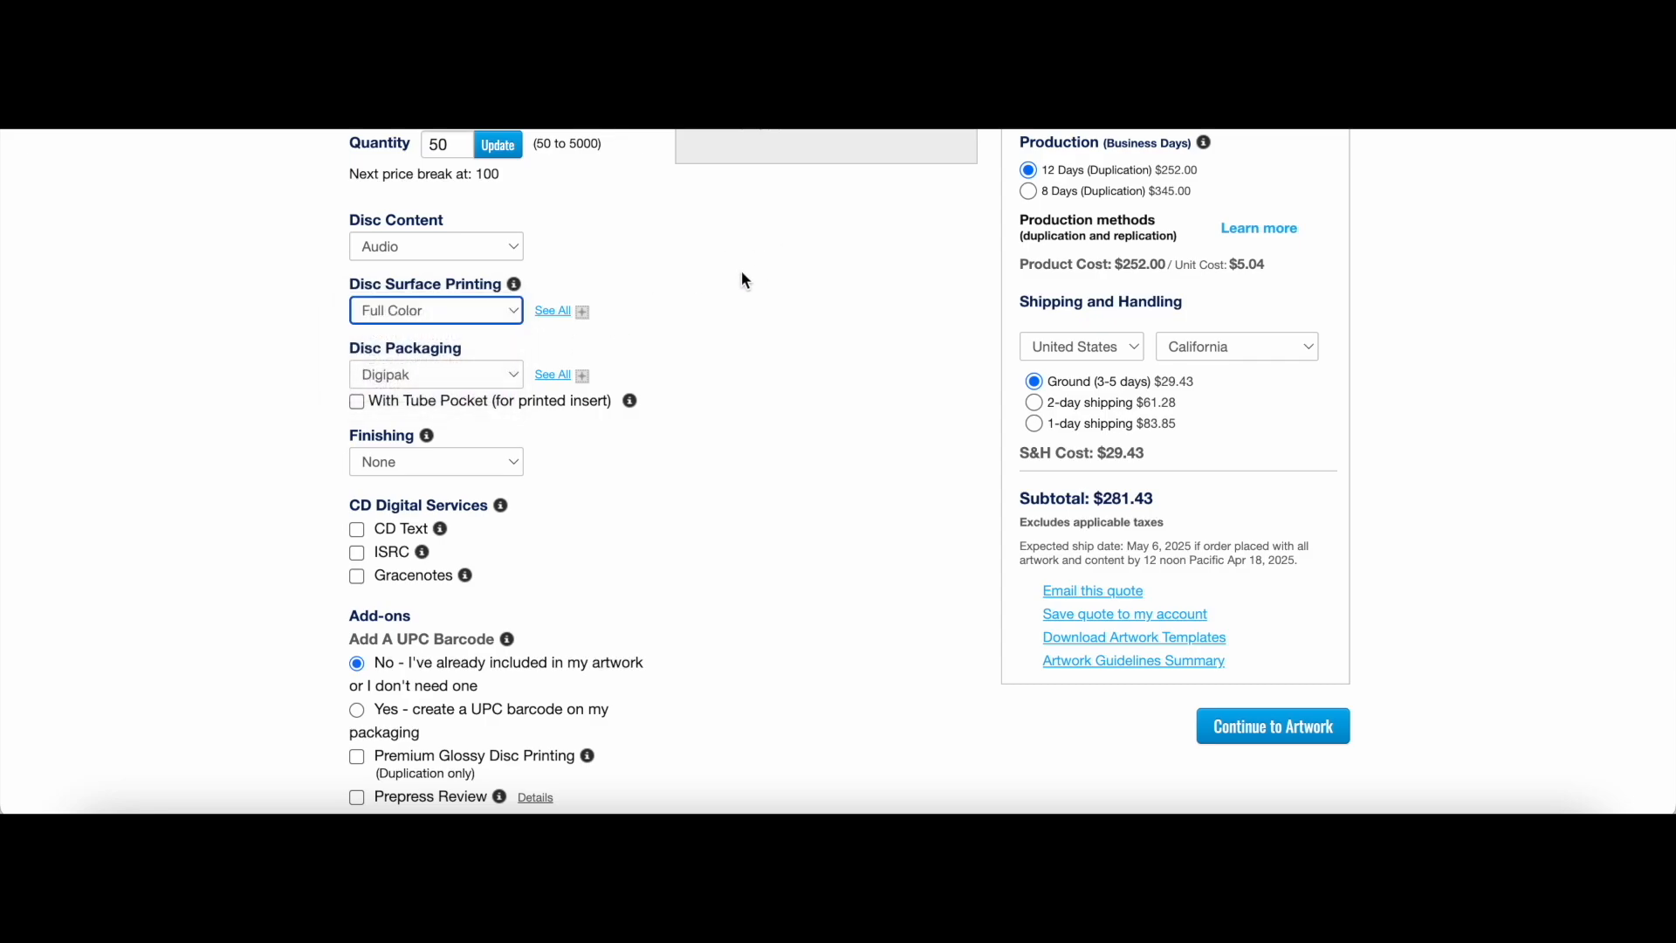
left_click(556, 312)
scroll(579, 295, "up", 1)
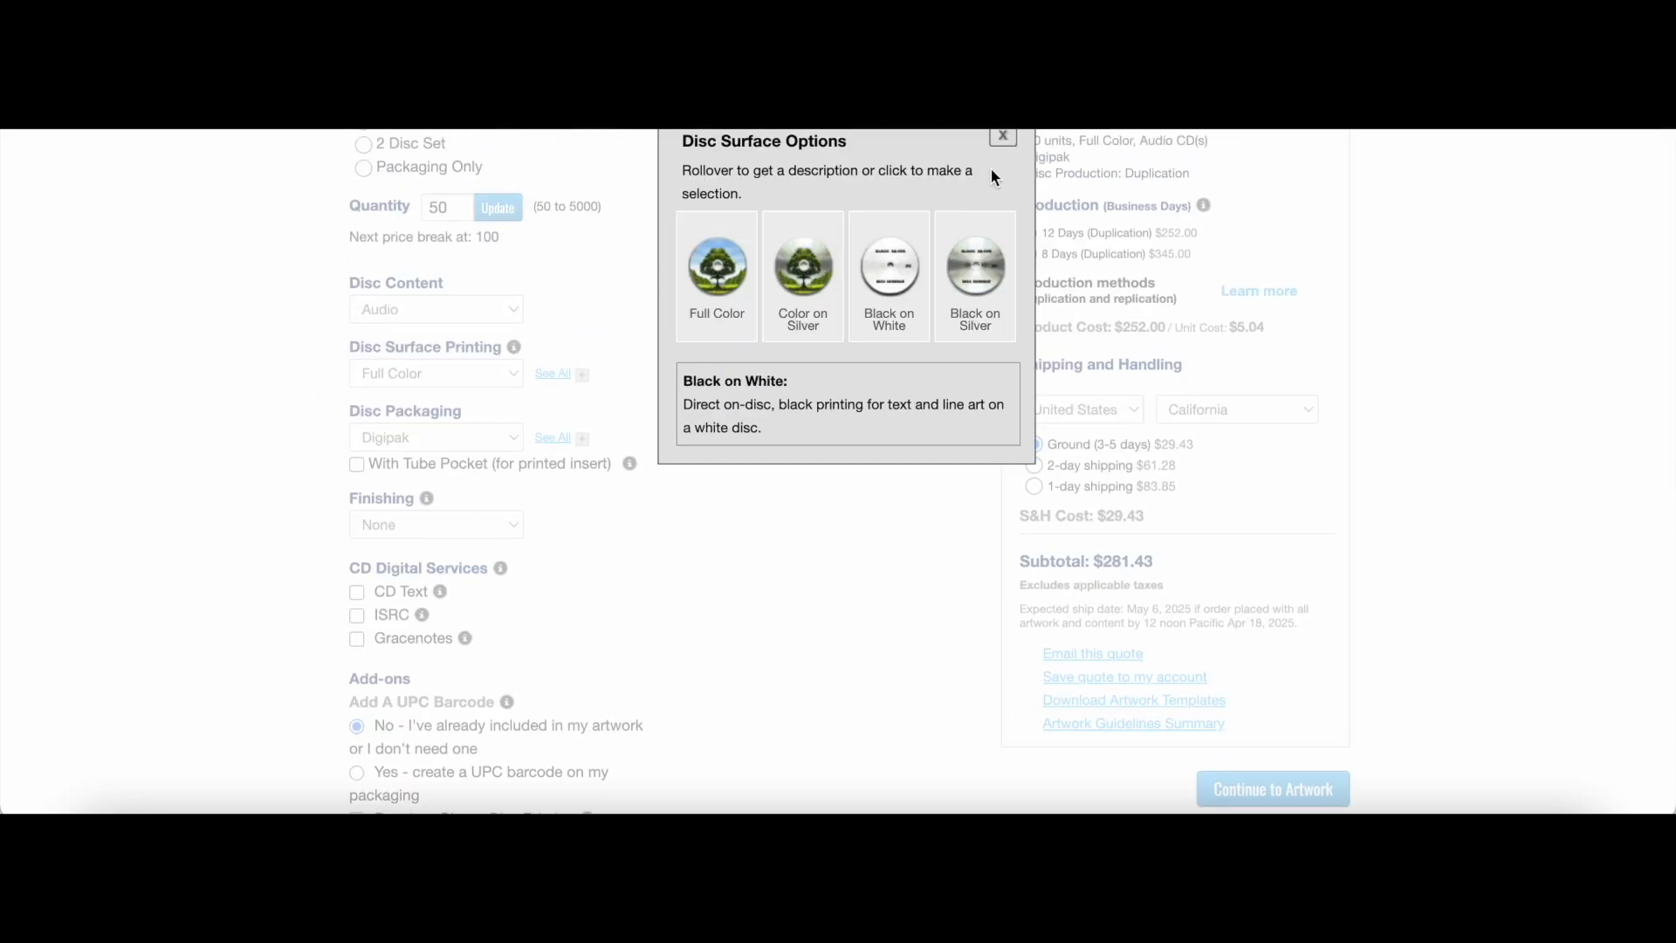
mouse_move(927, 288)
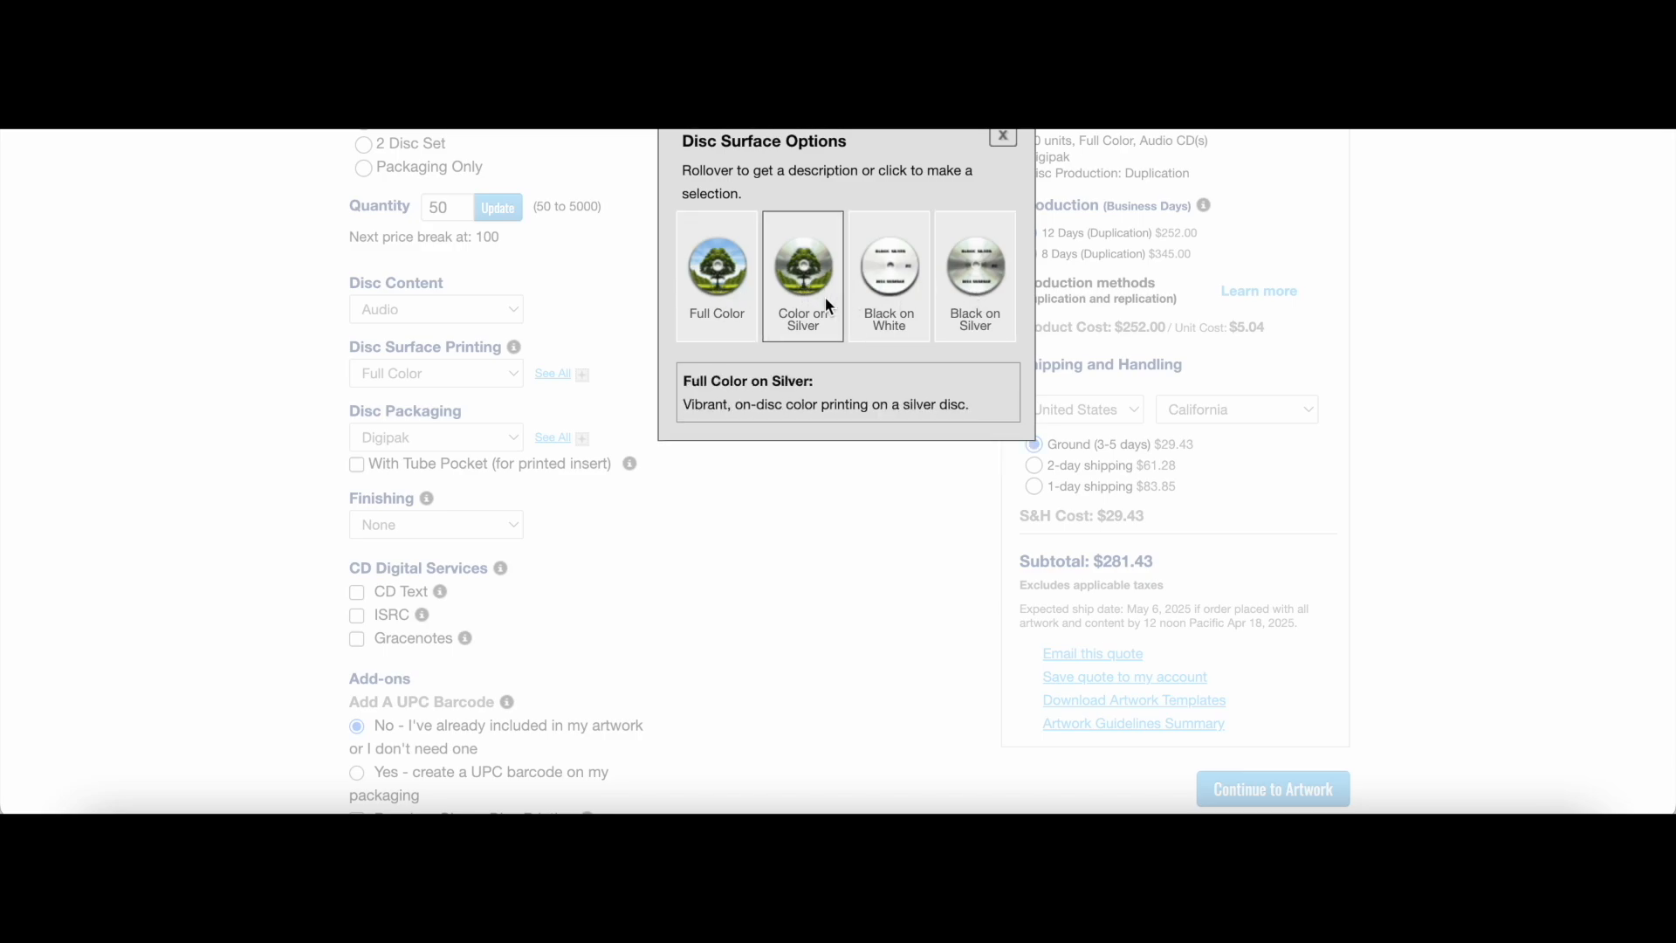
left_click(1003, 138)
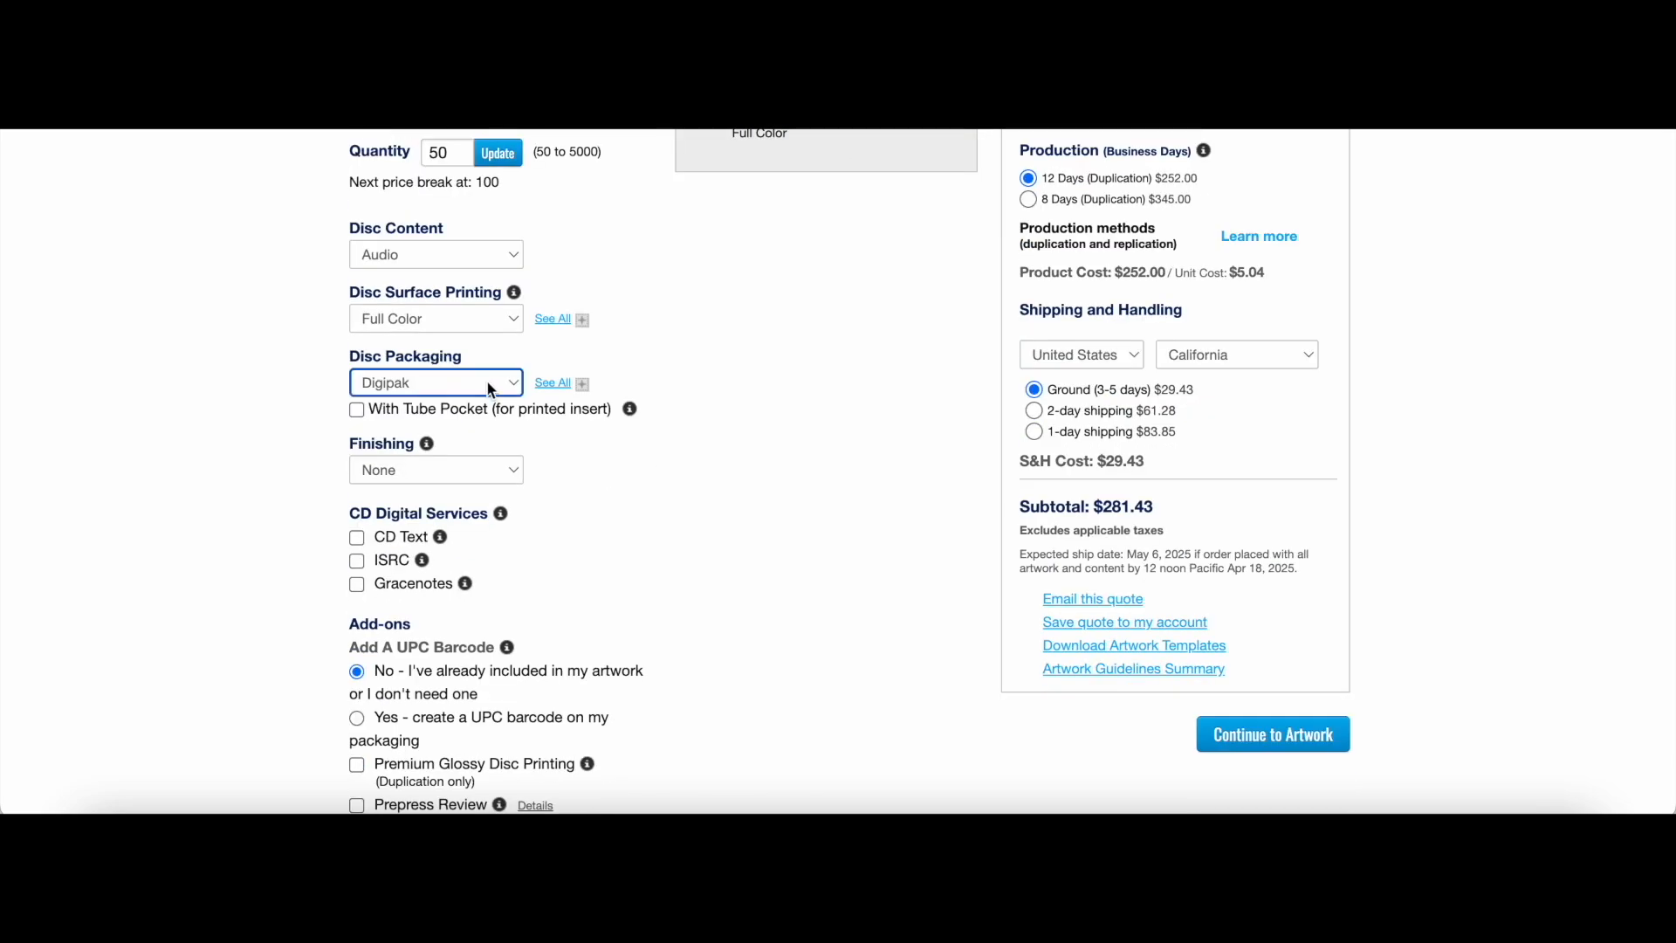
Step: Browse the case options and choose Standard Jewel as the disc packaging
left_click(555, 384)
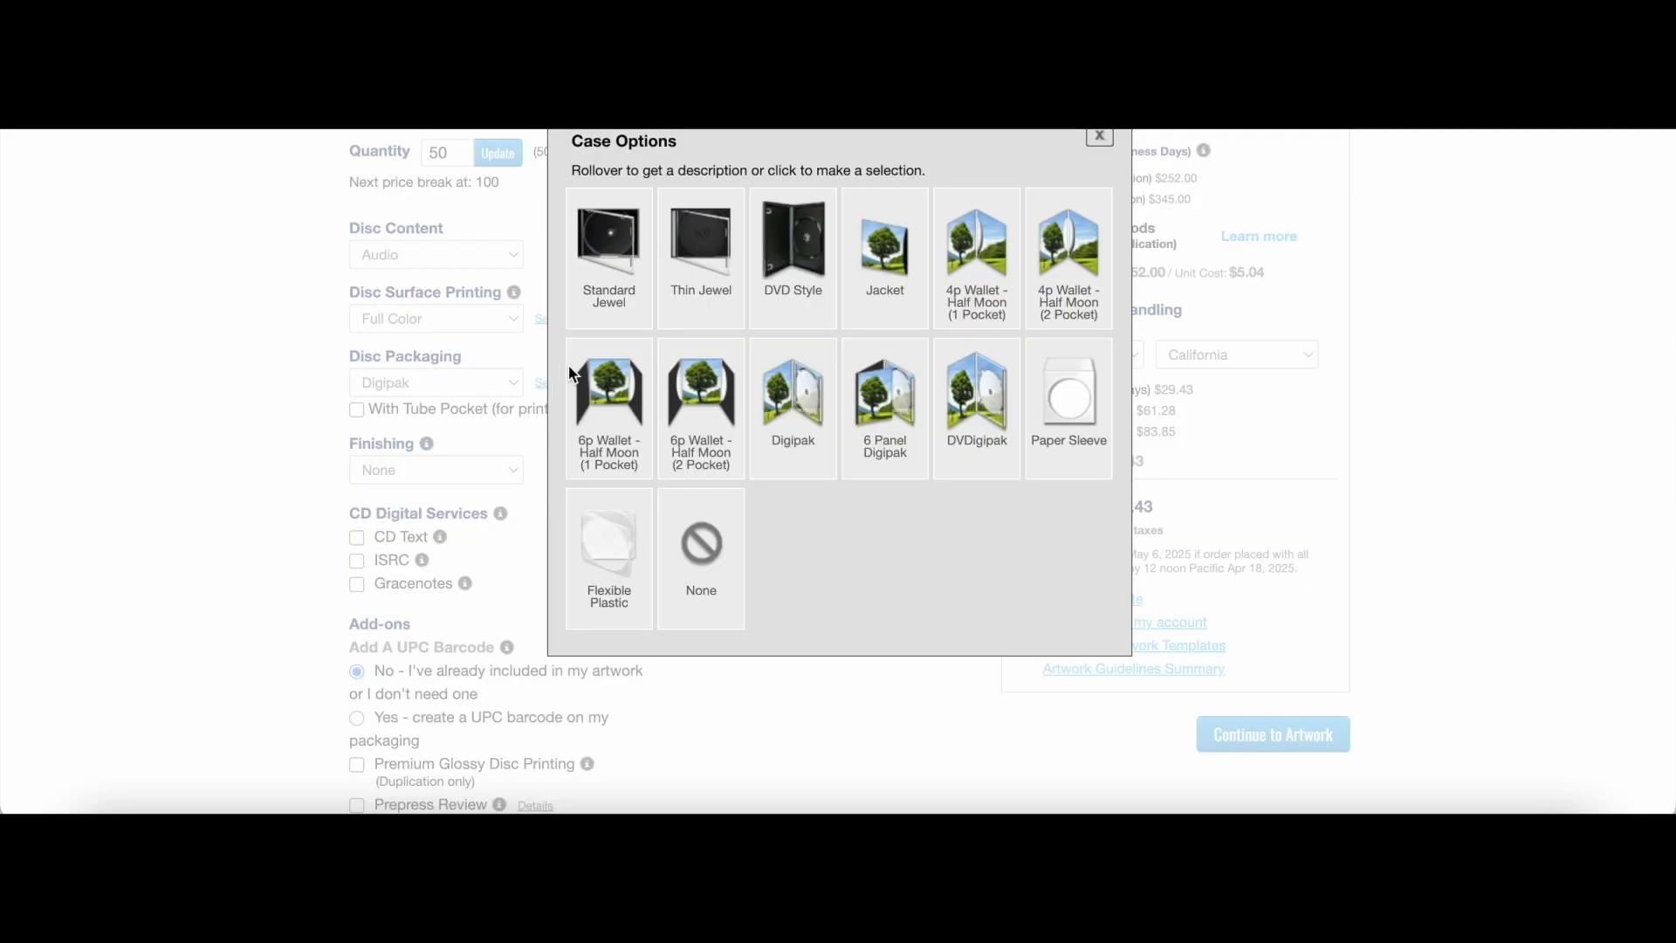
mouse_move(985, 255)
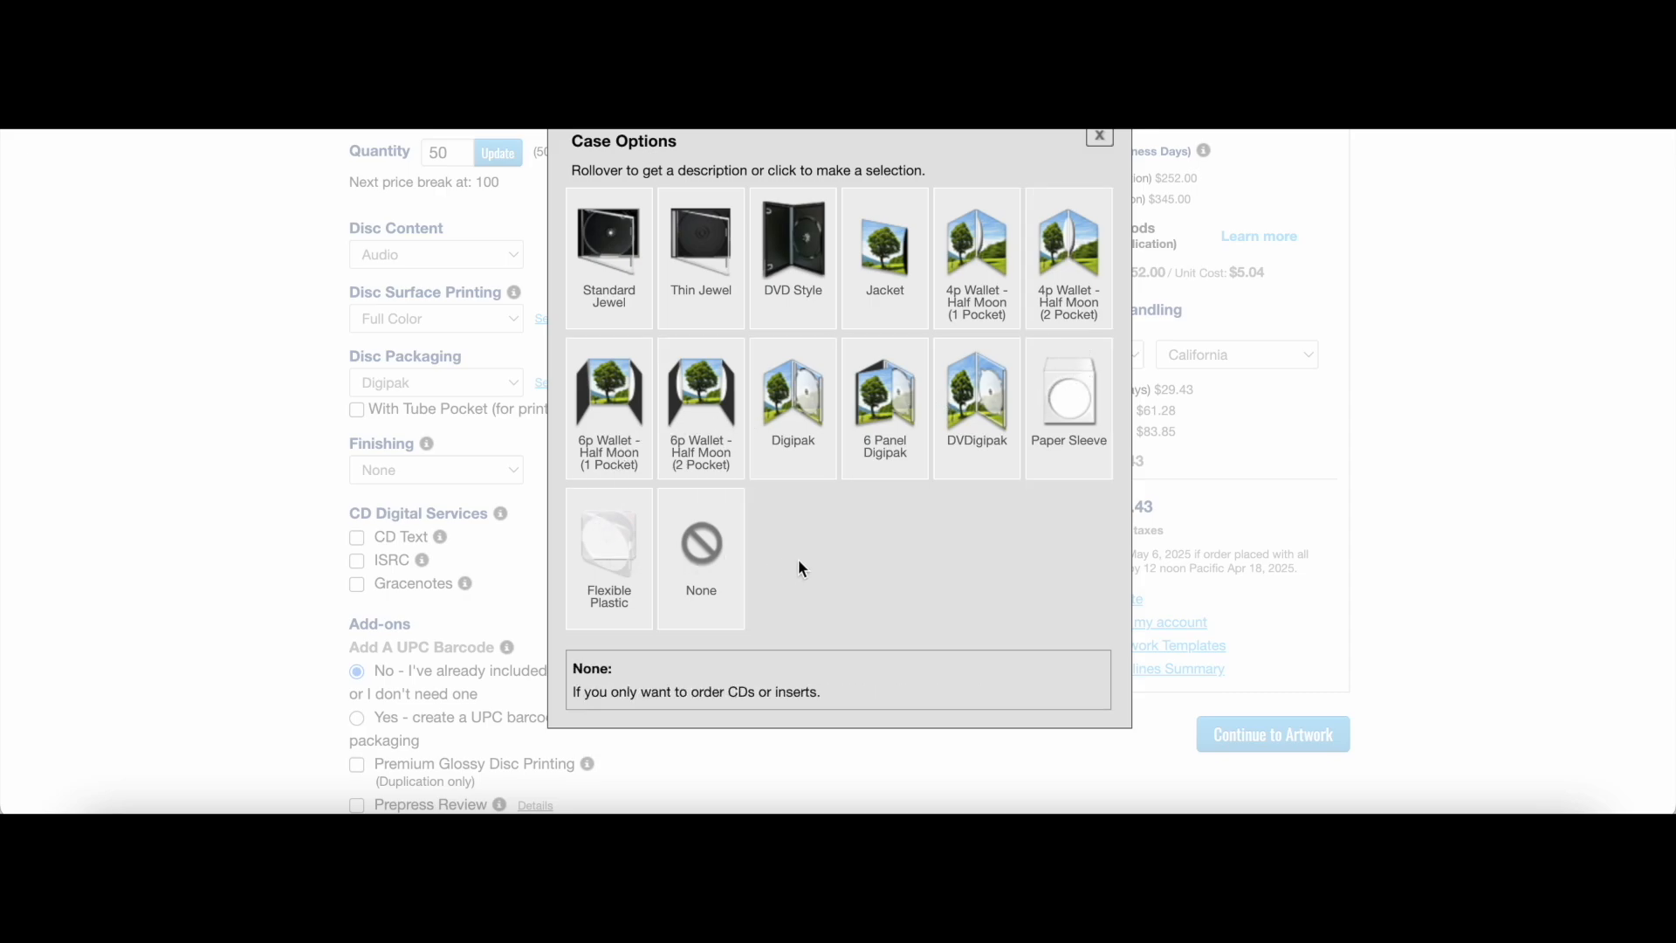
left_click(630, 323)
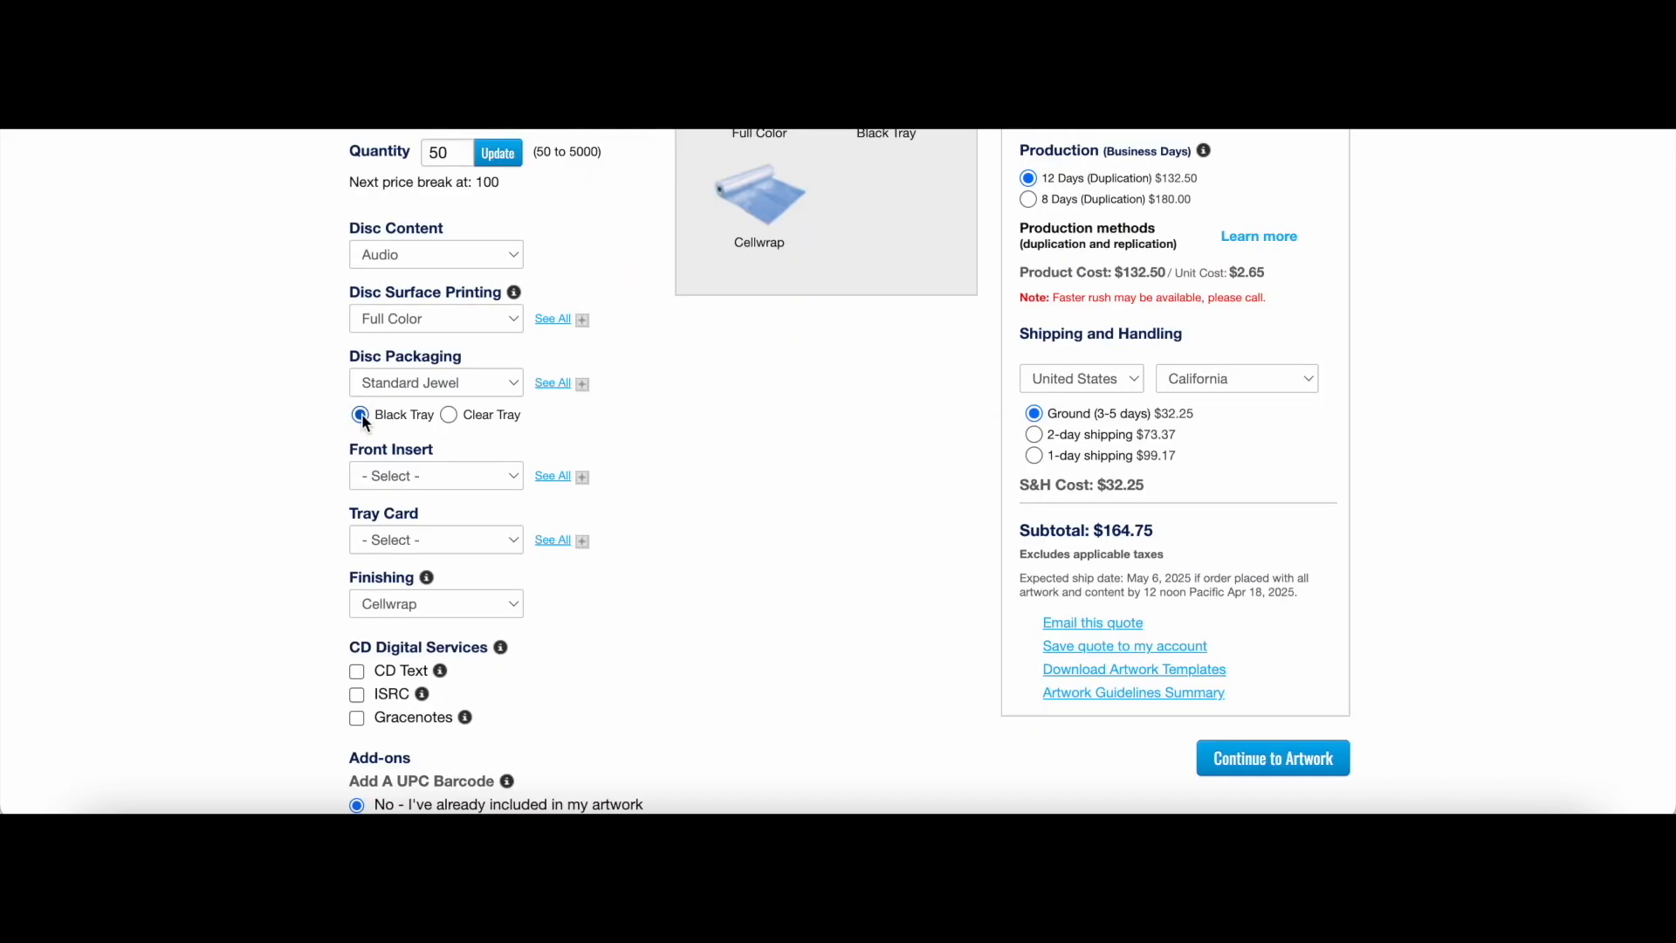
scroll(323, 513, "down", 1)
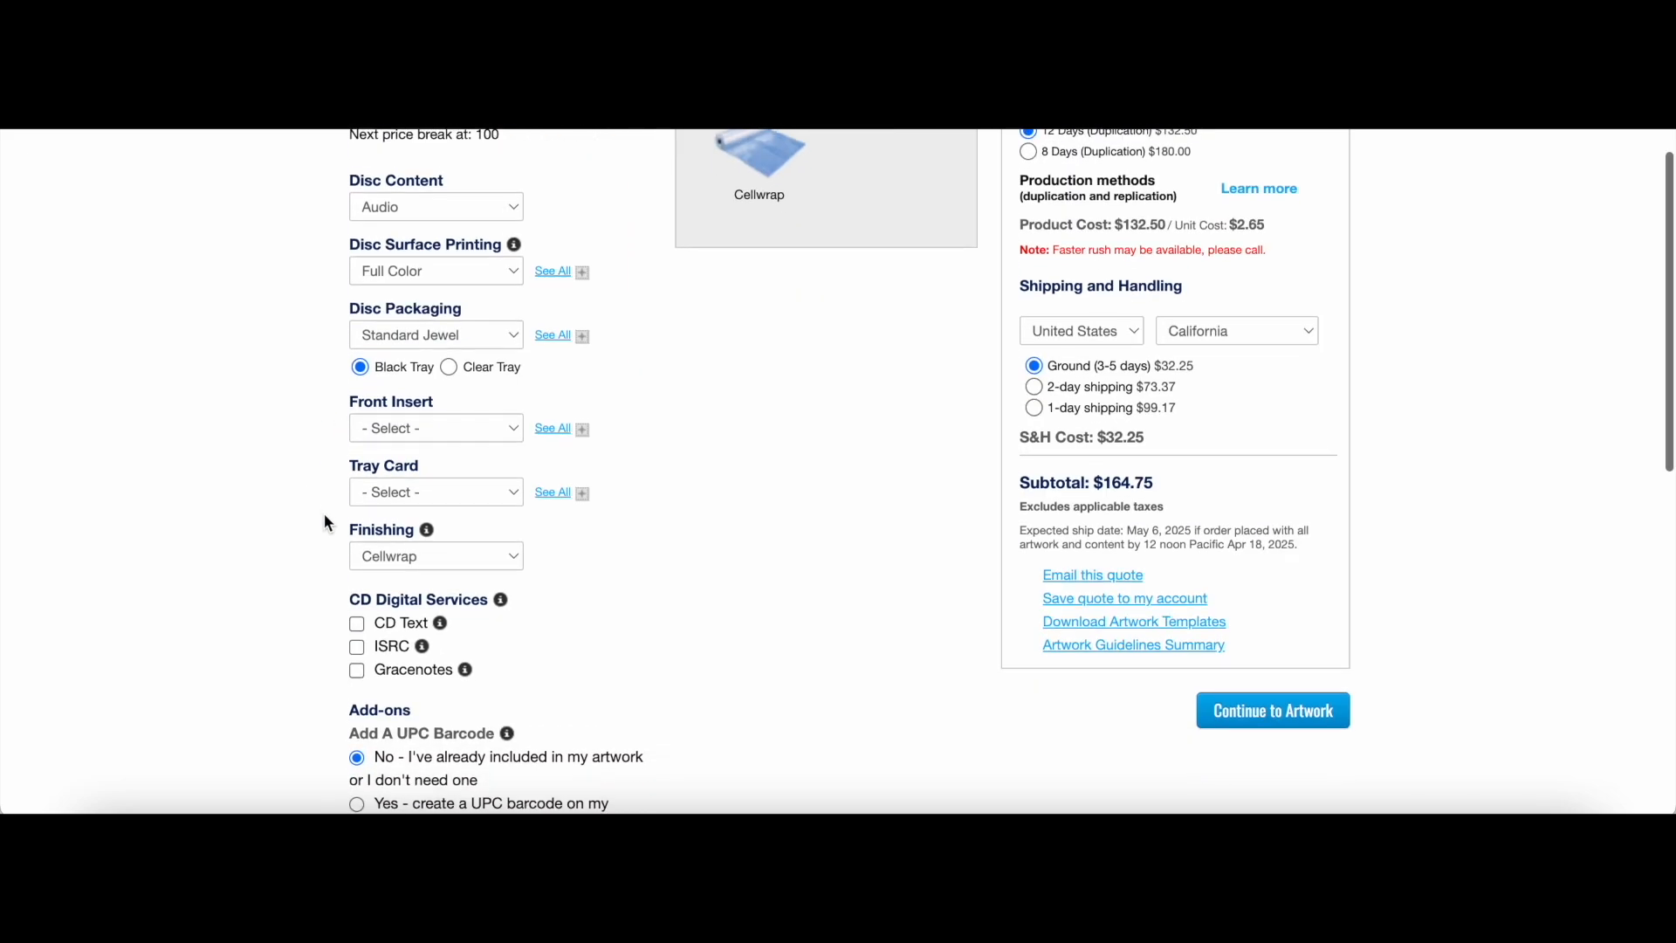
scroll(323, 513, "up", 2)
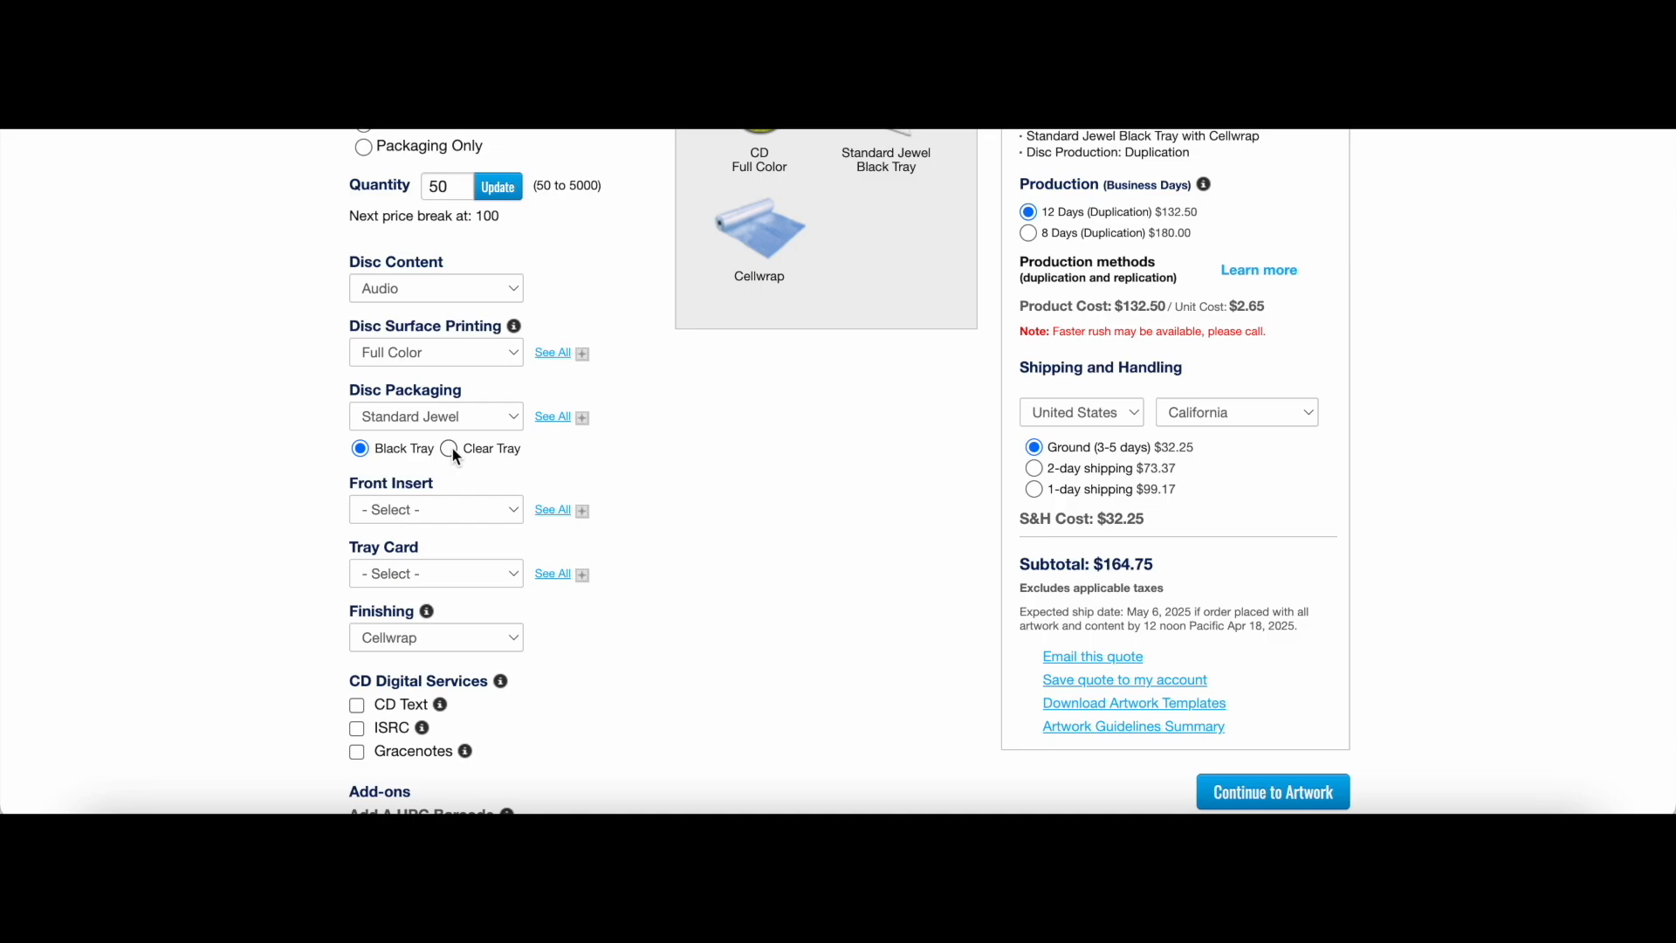
Step: Choose the 2 Panel (4/4) front insert and look through the other front insert options
scroll(185, 506, "down", 2)
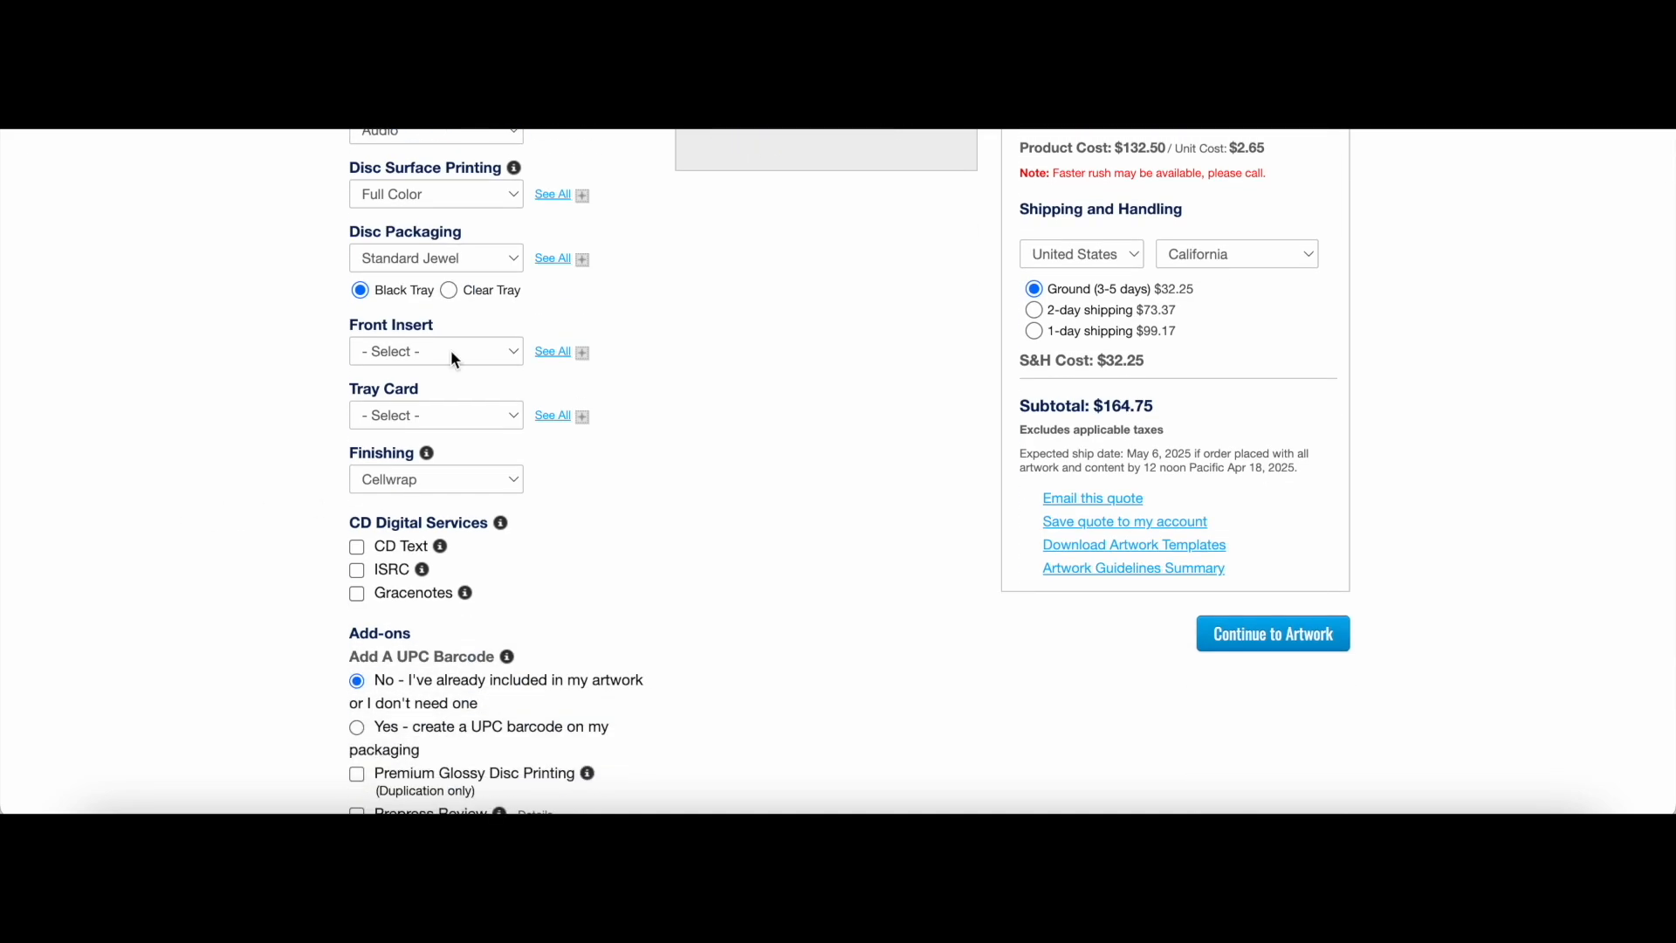
left_click(450, 349)
left_click(442, 377)
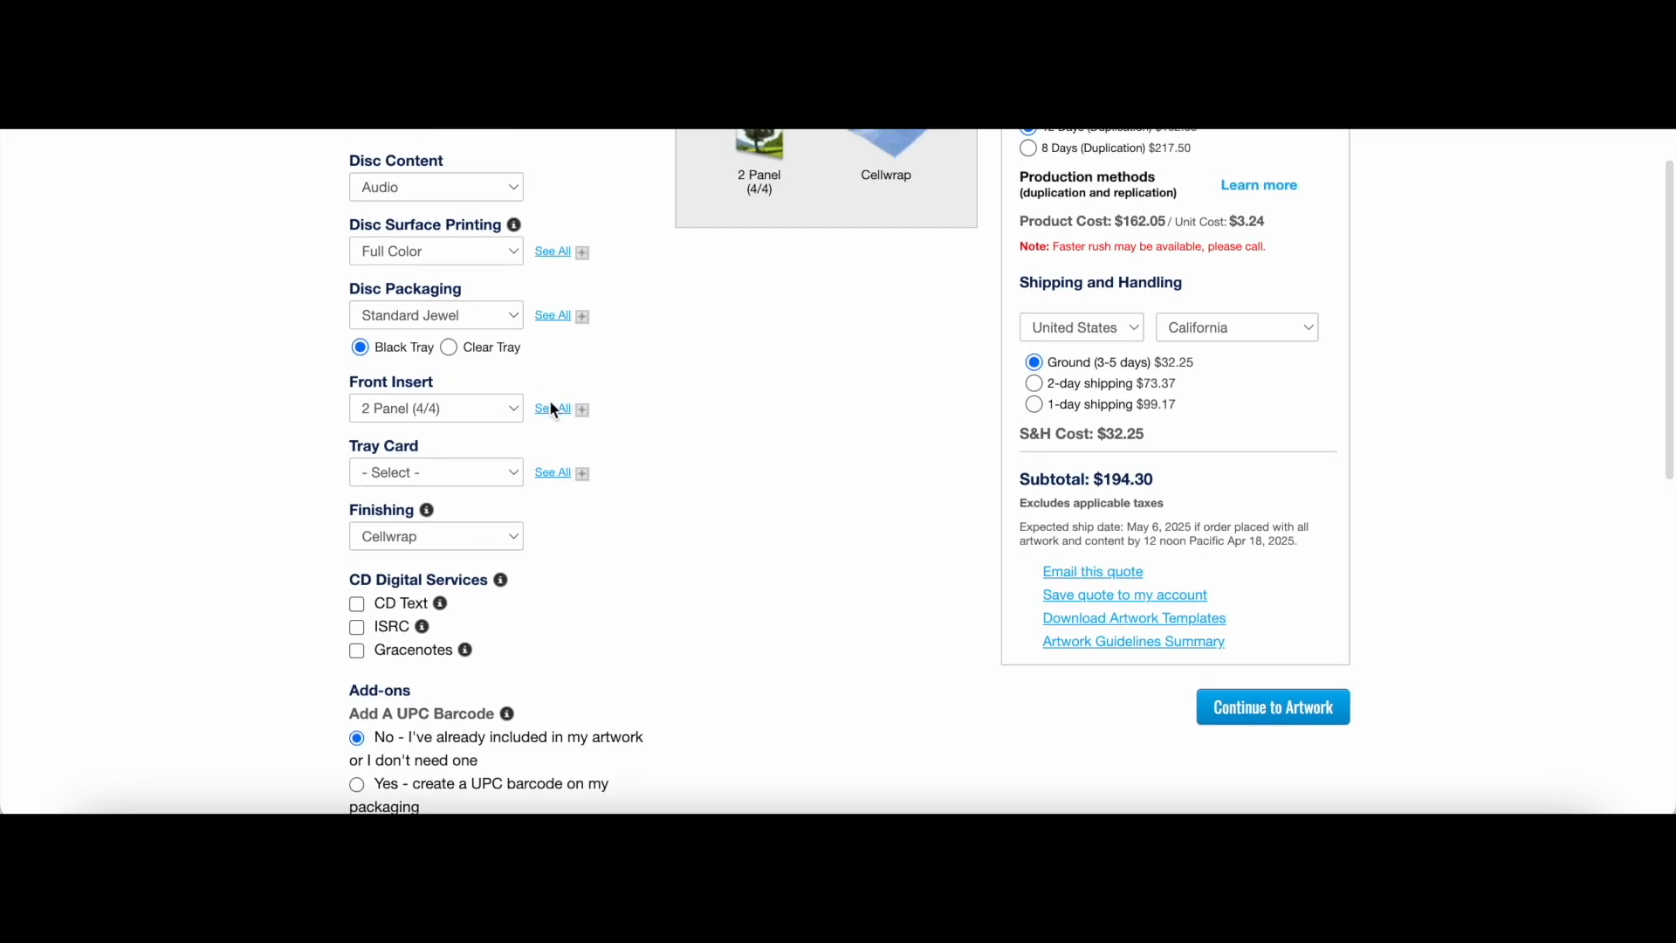
left_click(552, 409)
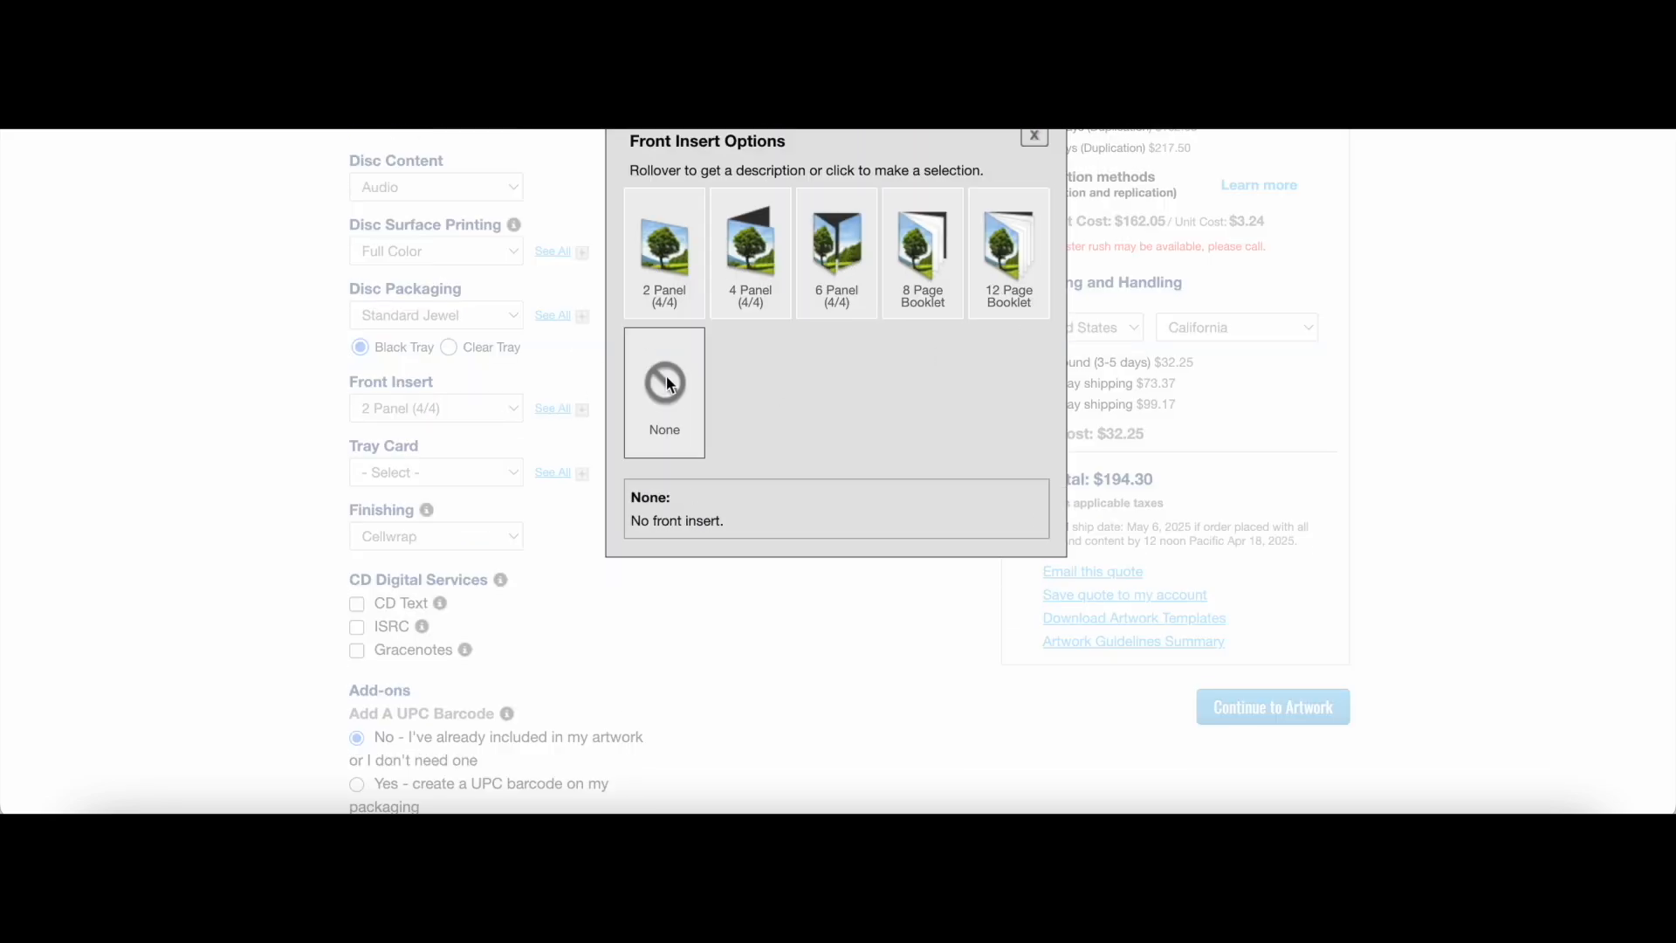
left_click(445, 470)
Step: Add a 1-Sided (4/0) tray card and check the current selections
left_click(442, 472)
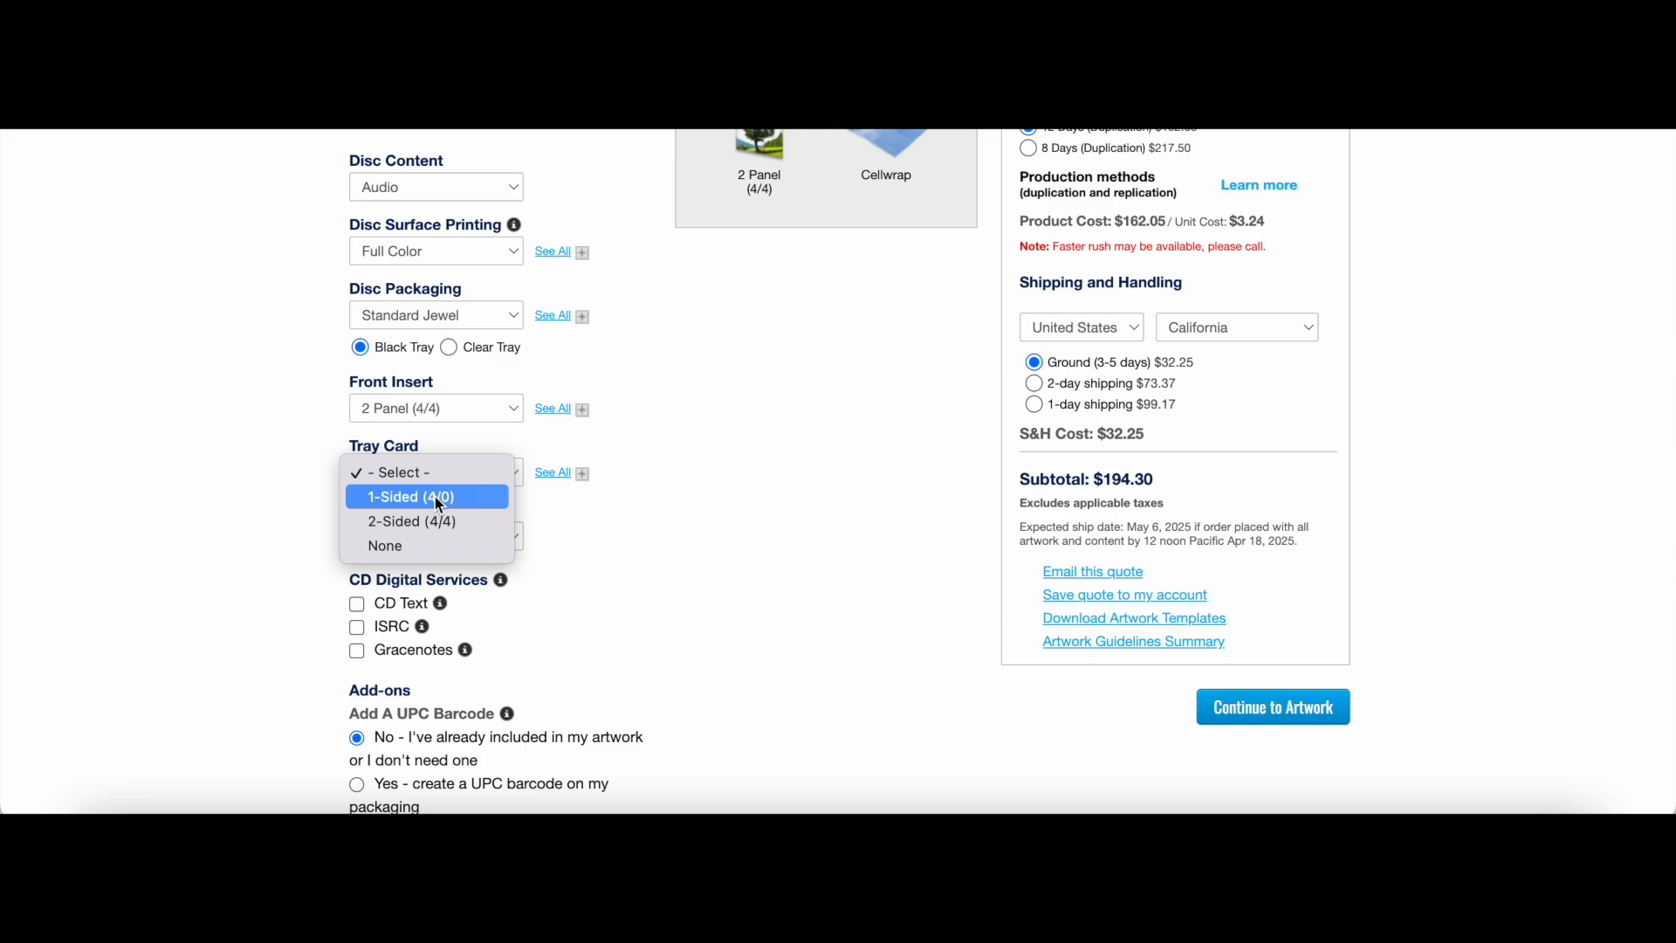
left_click(433, 494)
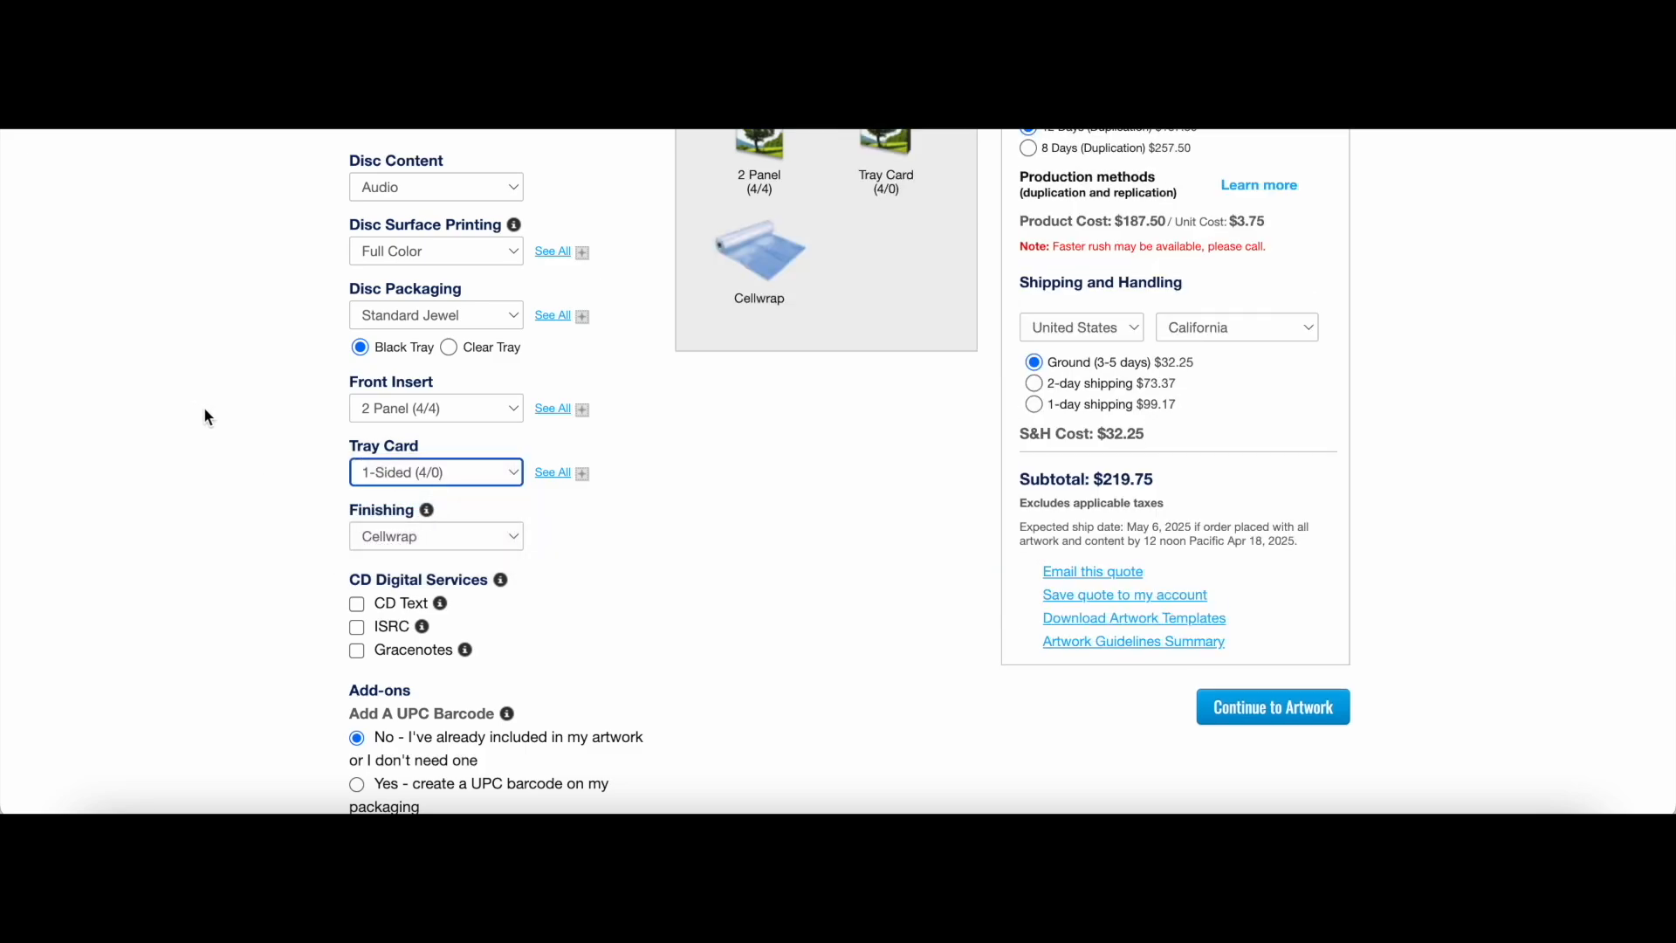
scroll(205, 411, "up", 1)
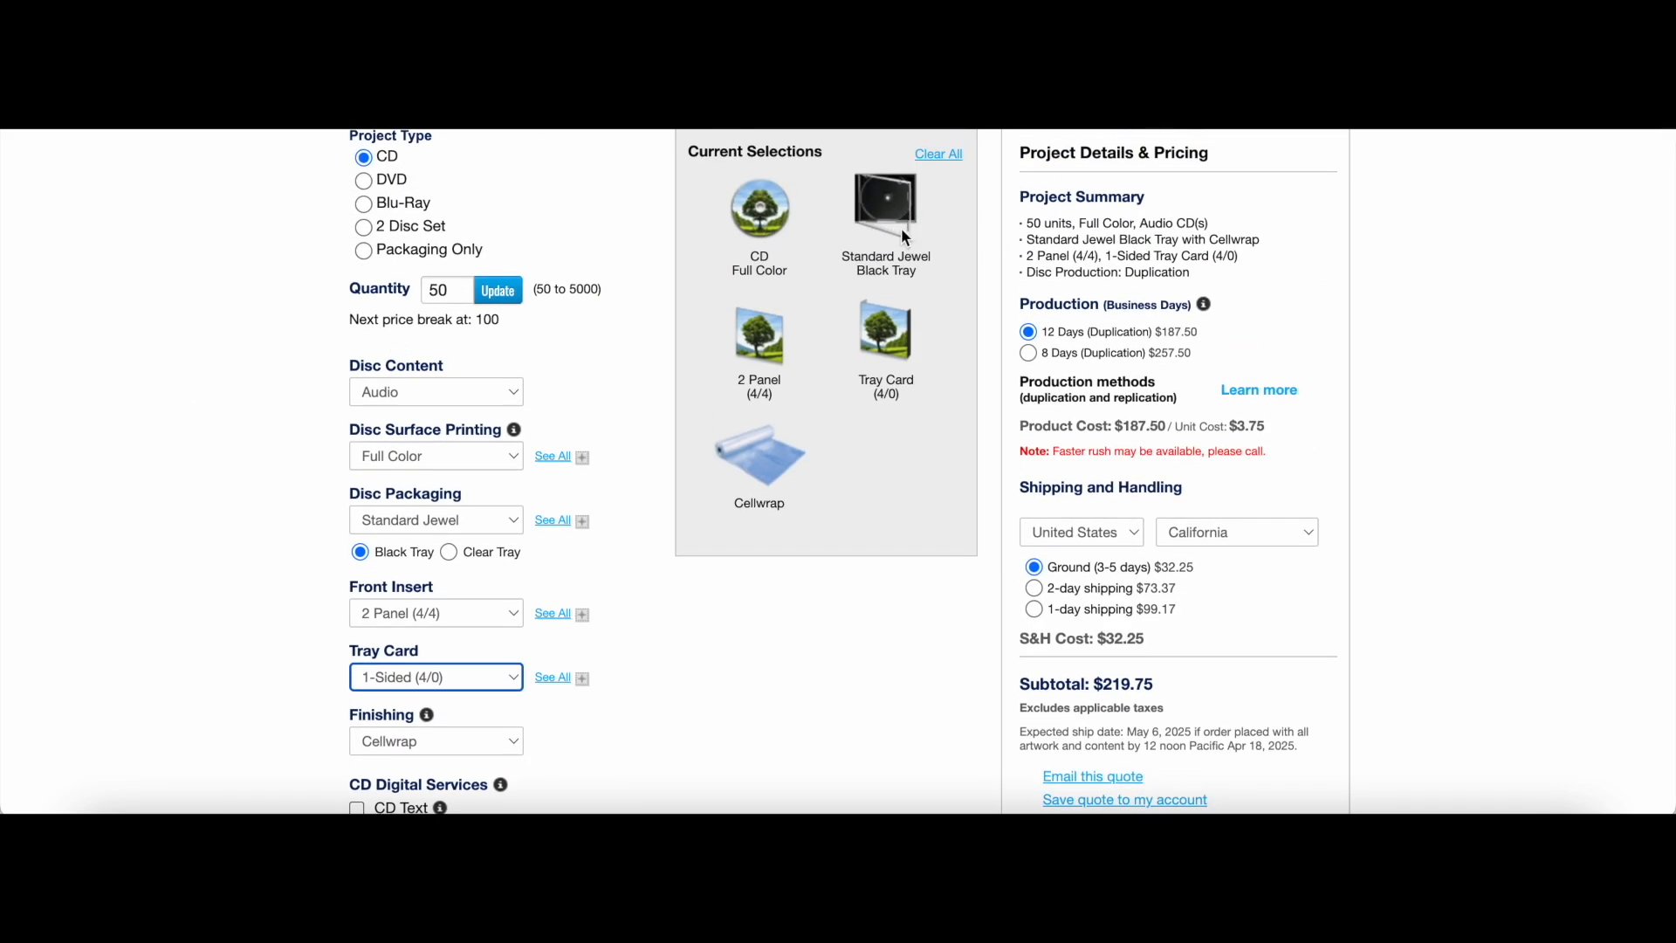
Step: Check the finishing choices, keeping Cellwrap, and read the descriptions of the CD Text and ISRC digital services
scroll(480, 386, "down", 4)
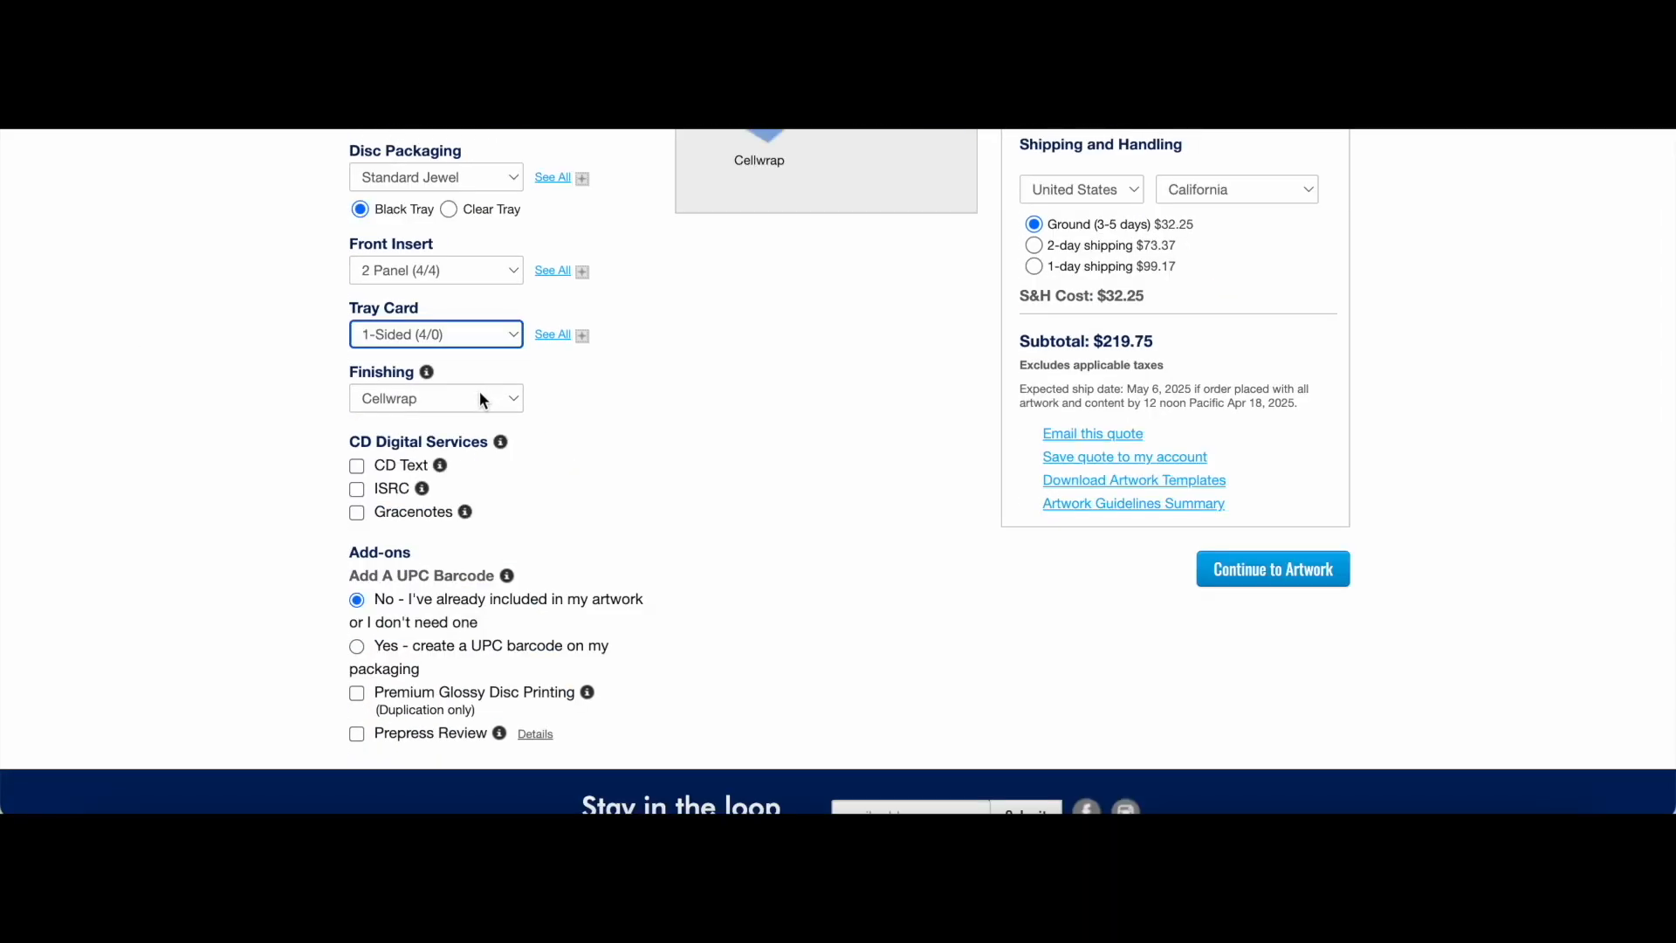
left_click(481, 400)
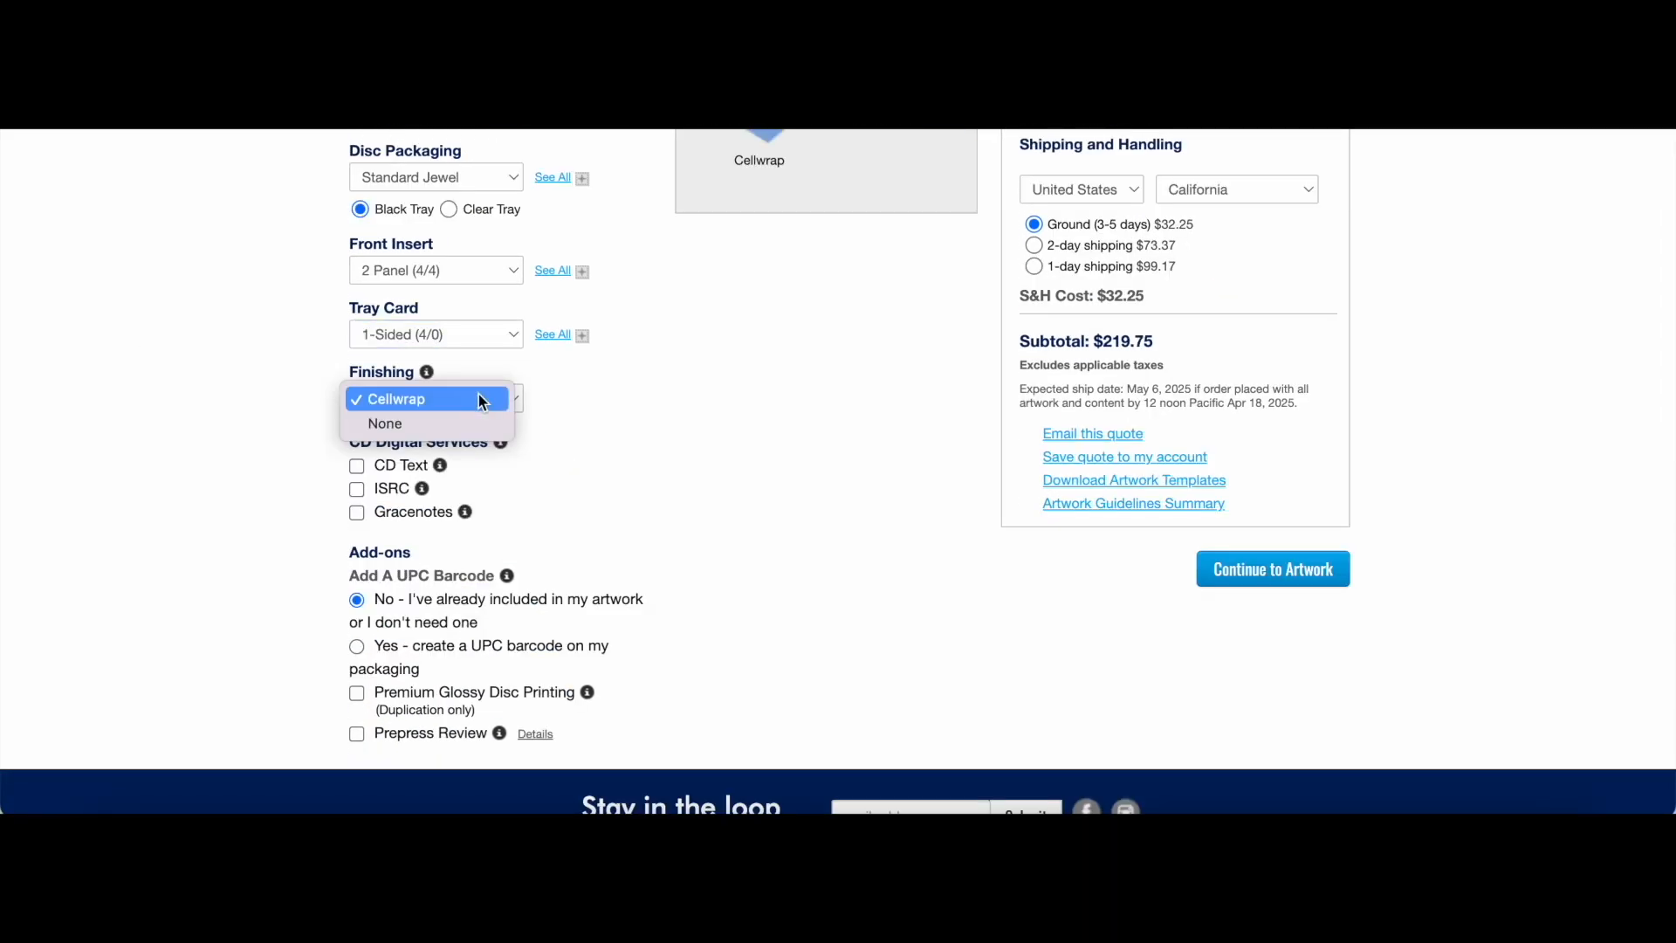
left_click(522, 343)
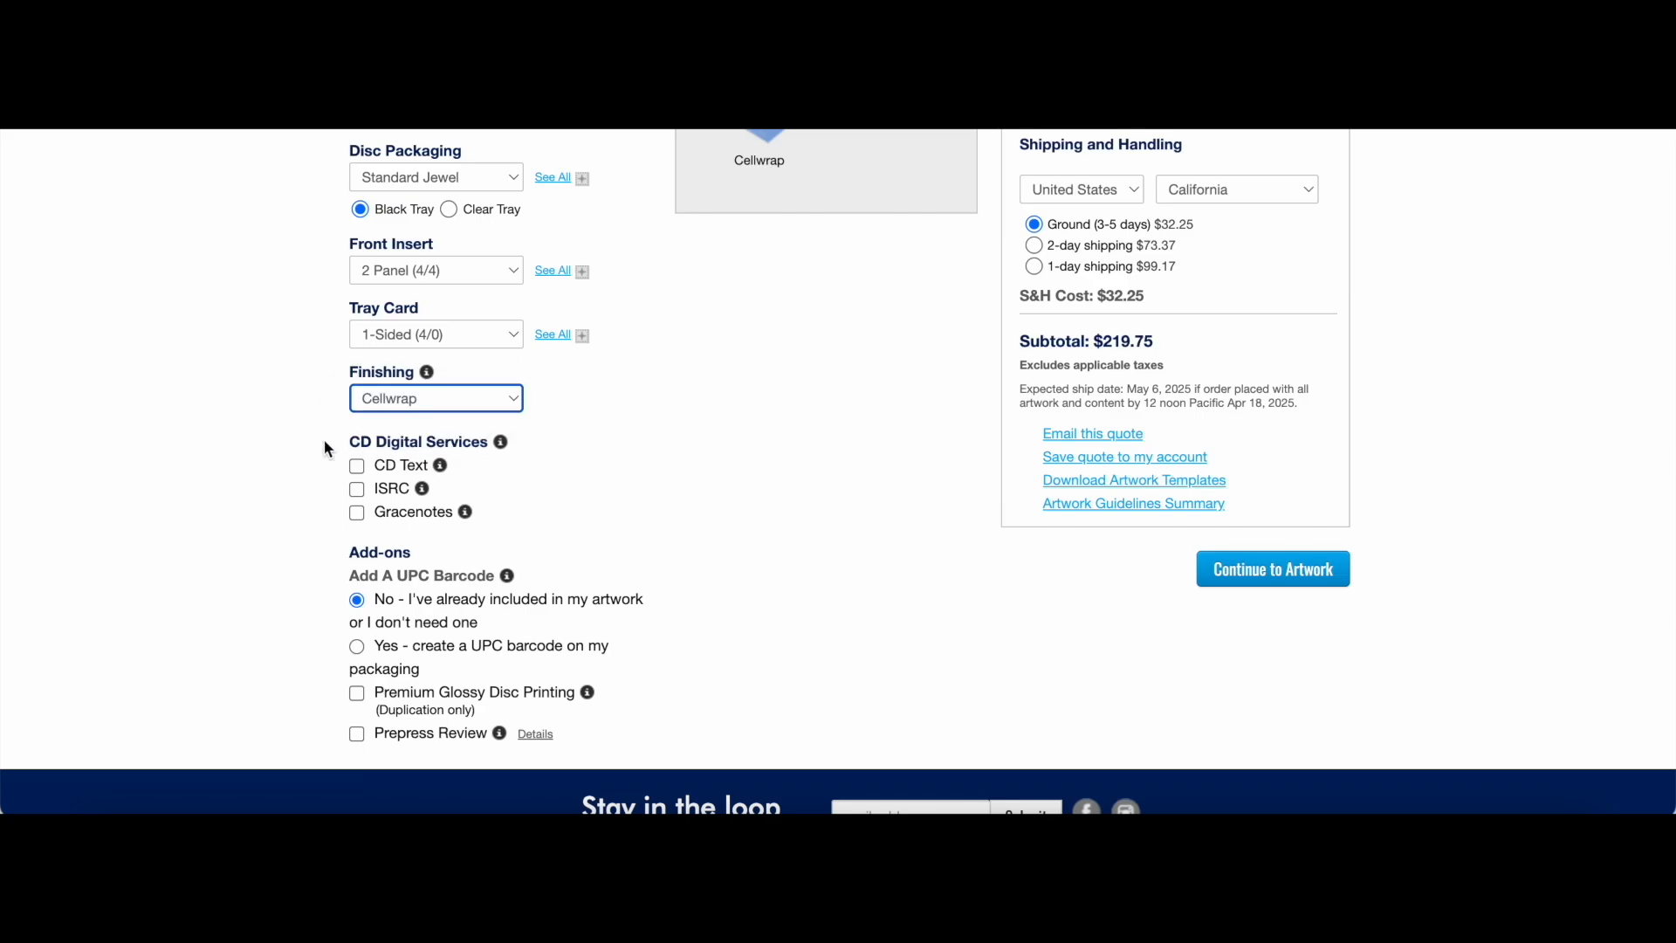
scroll(323, 438, "down", 1)
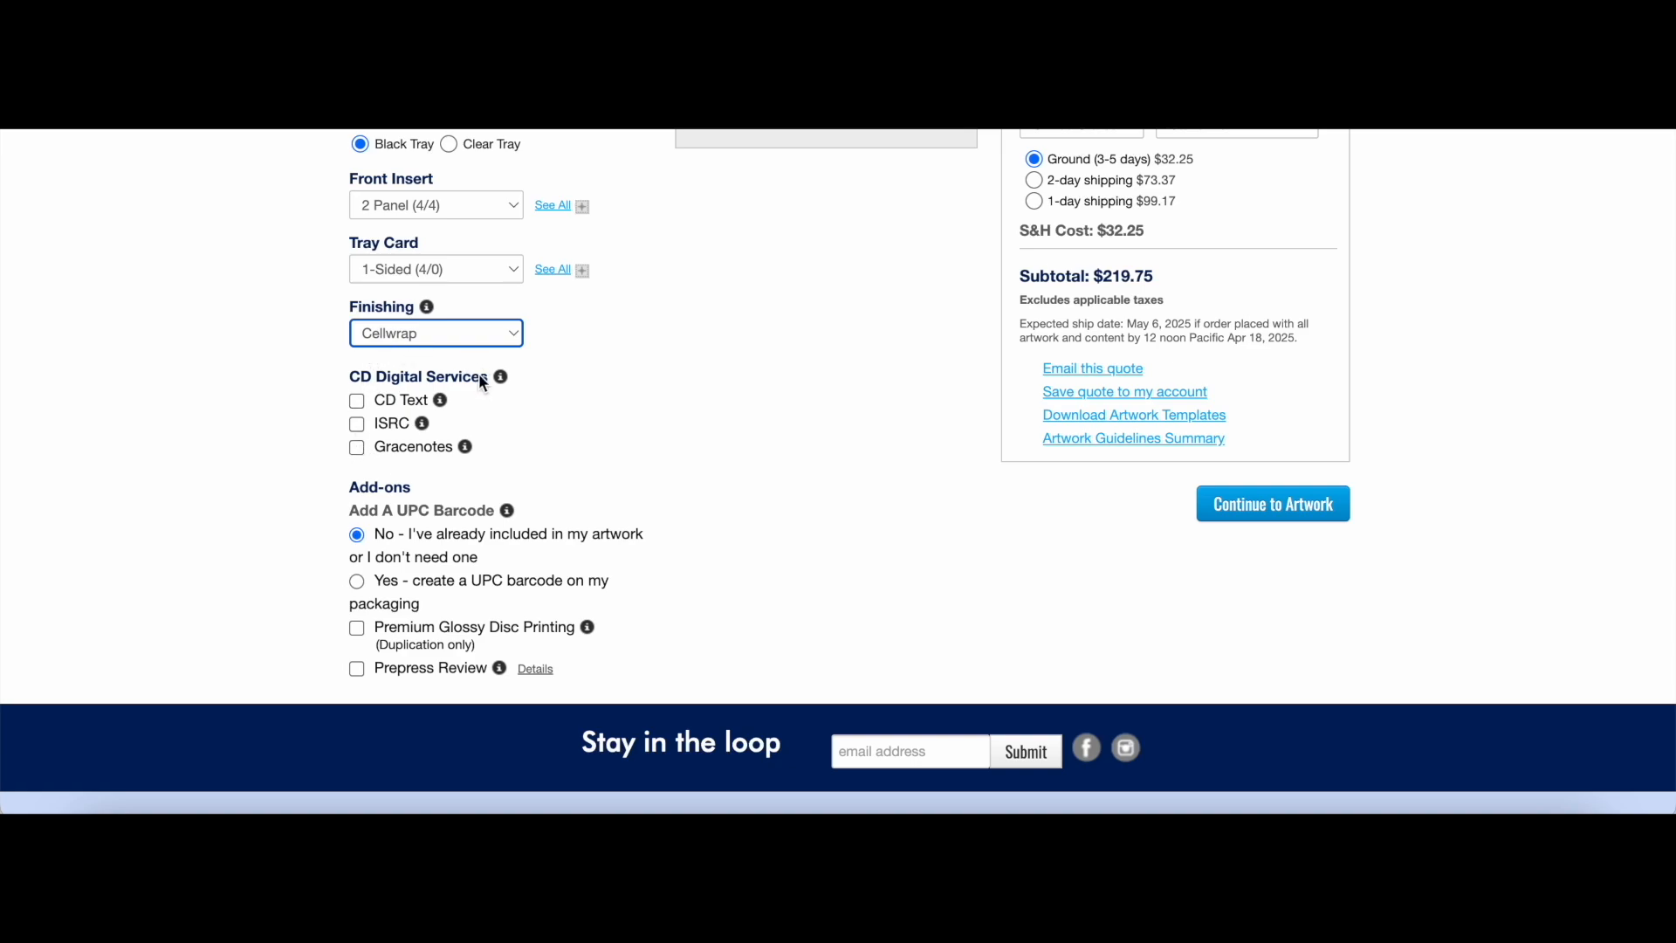
mouse_move(442, 404)
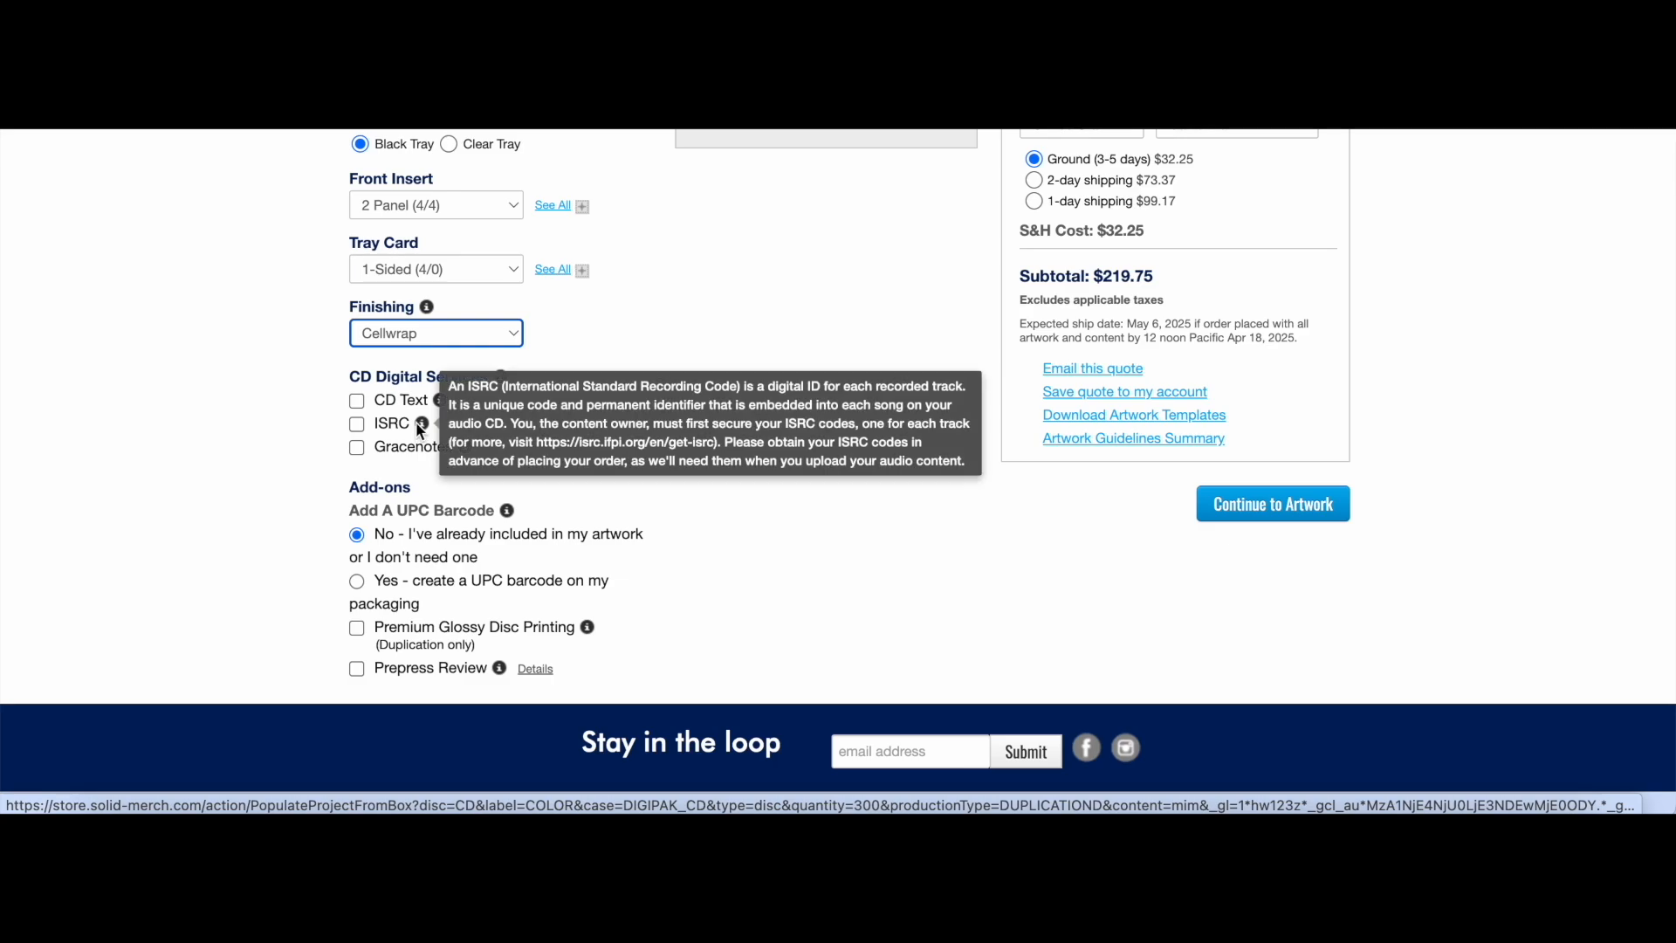
Step: Try the add-on that creates a UPC barcode on the packaging, return it to No, and read the Premium Glossy Disc Printing description
scroll(324, 342, "down", 2)
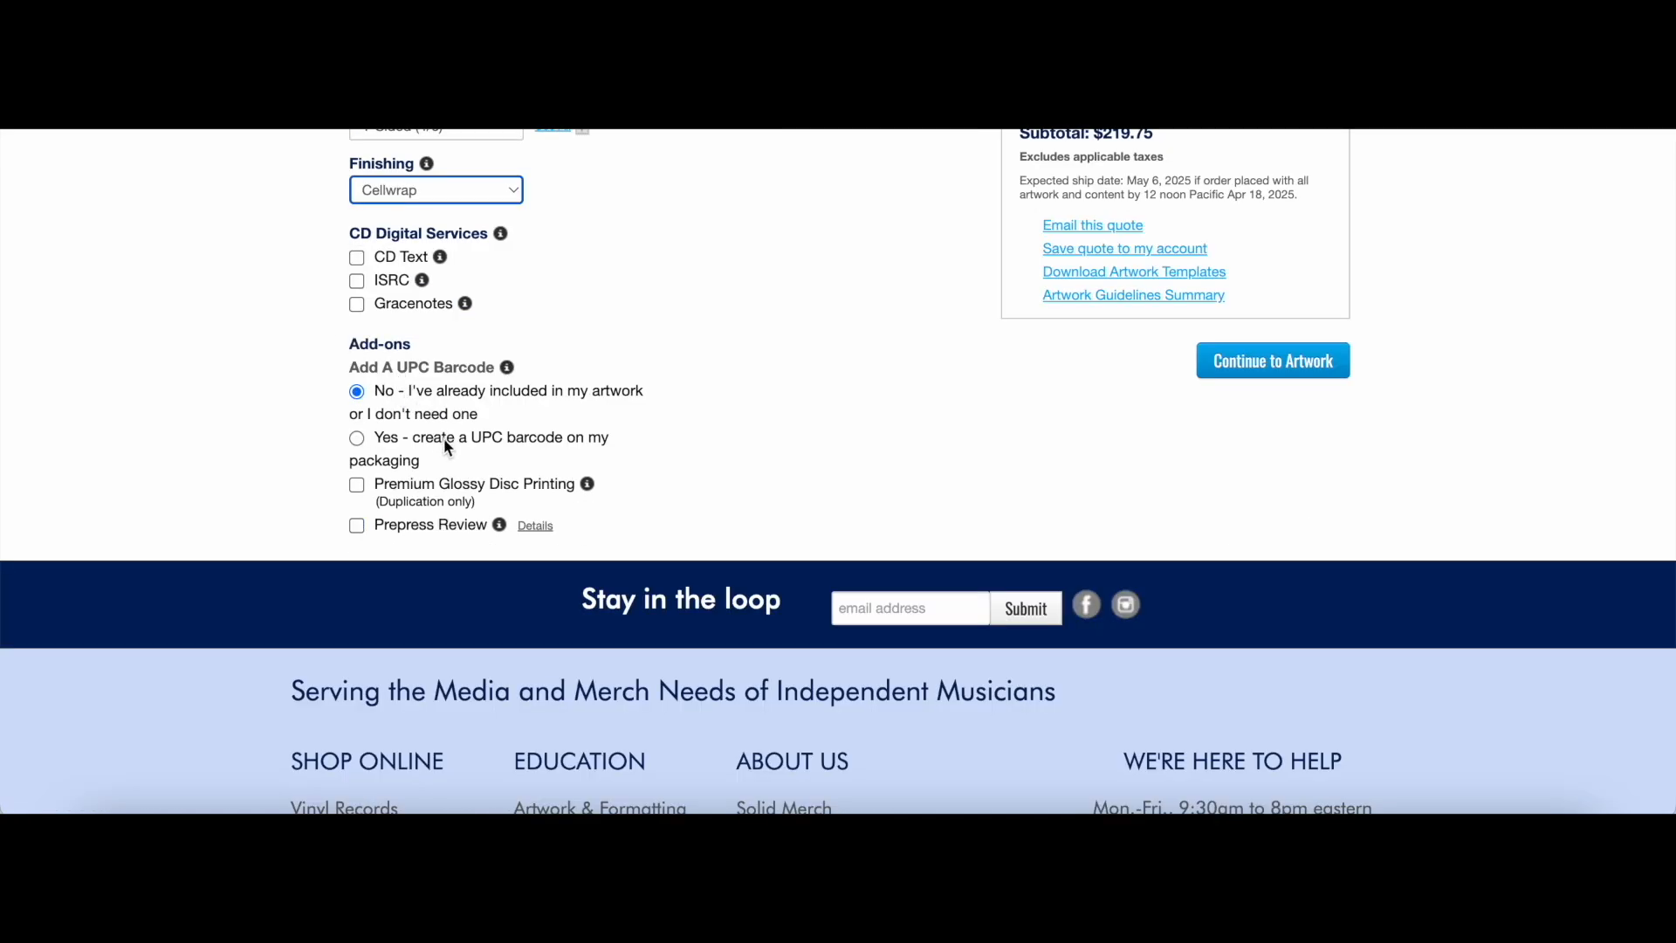
left_click(374, 440)
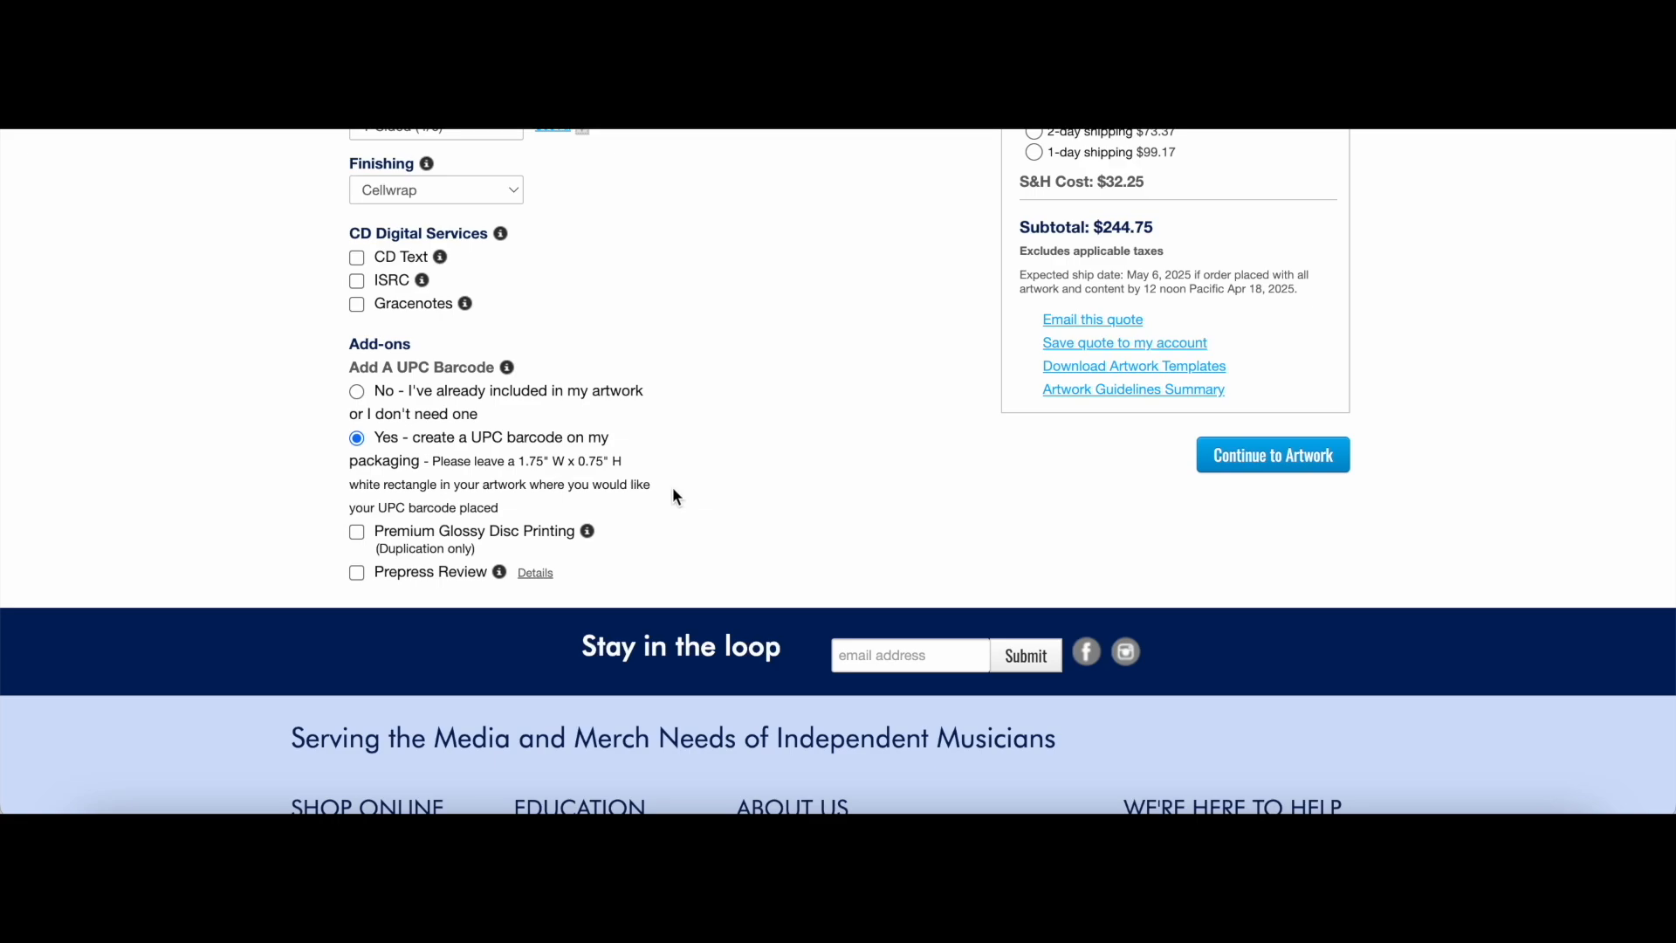
left_click(356, 393)
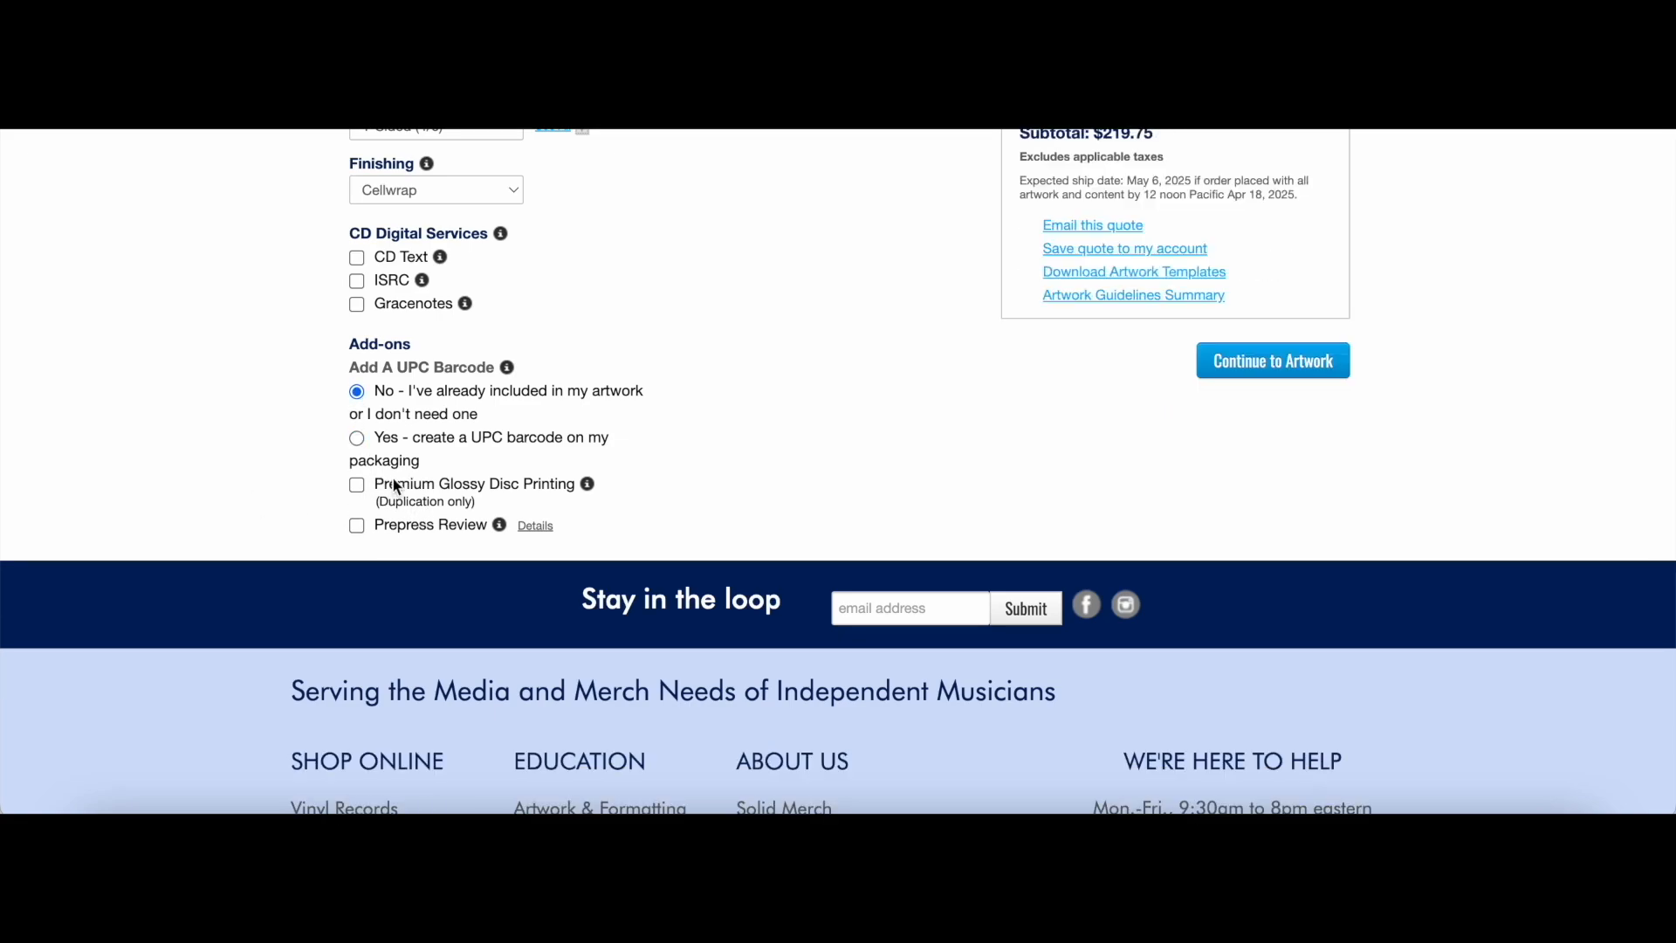
mouse_move(588, 486)
Step: Review the project summary, production time, shipping and subtotal, and continue to the artwork stage
scroll(655, 392, "up", 4)
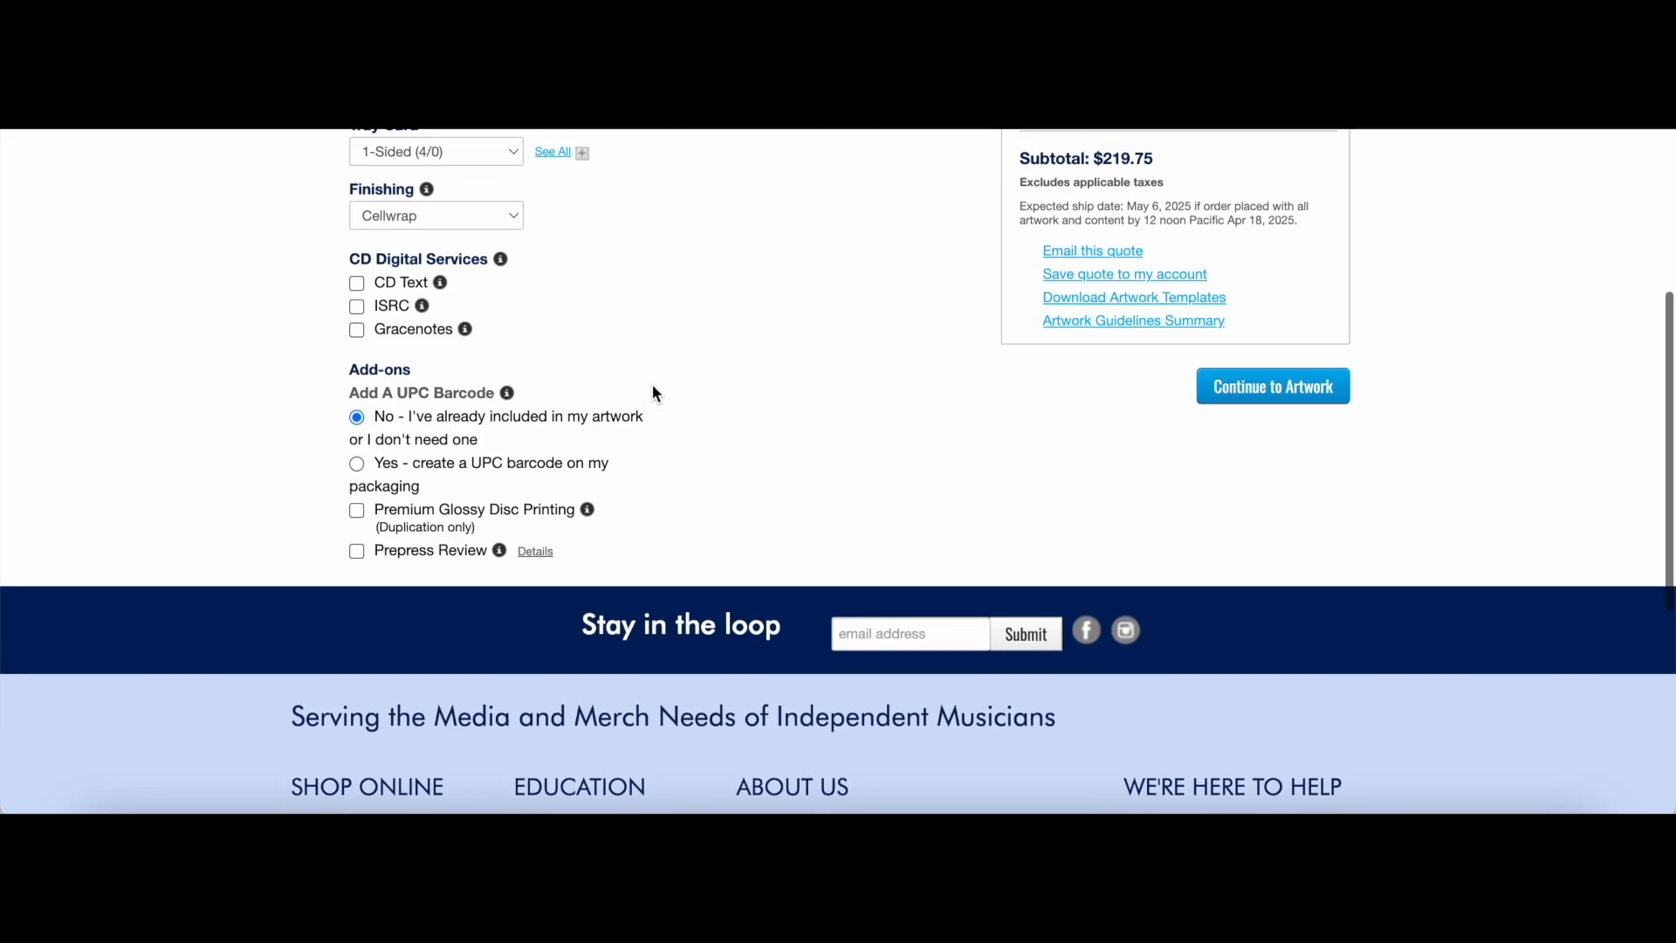
scroll(655, 392, "up", 3)
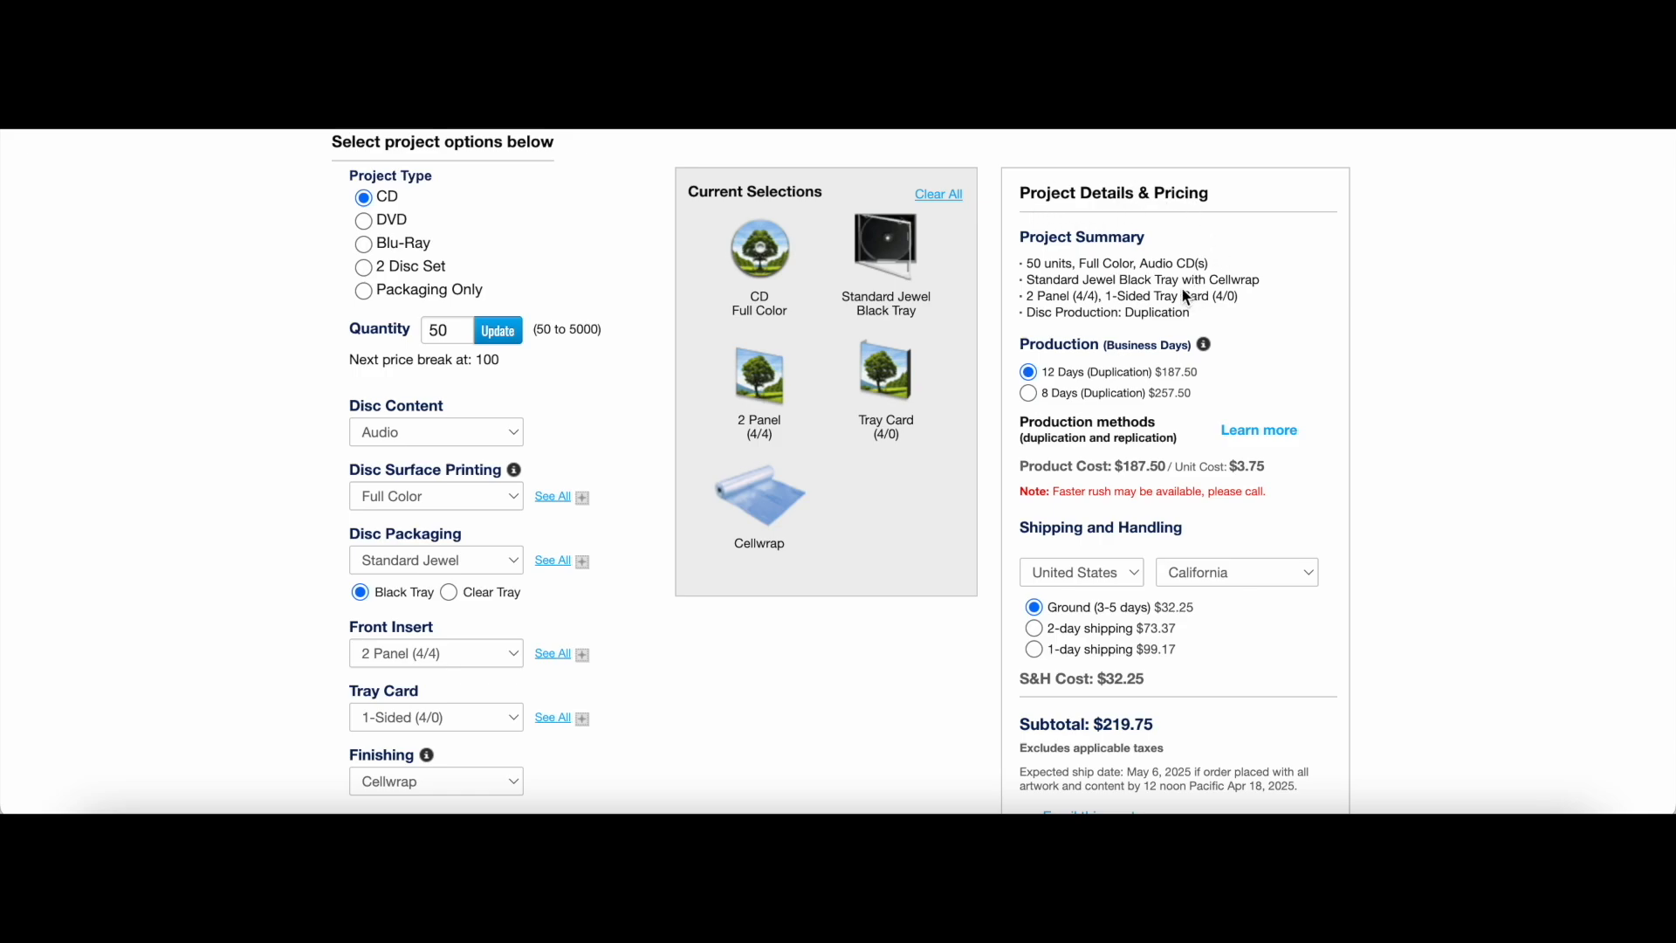
scroll(1085, 349, "down", 1)
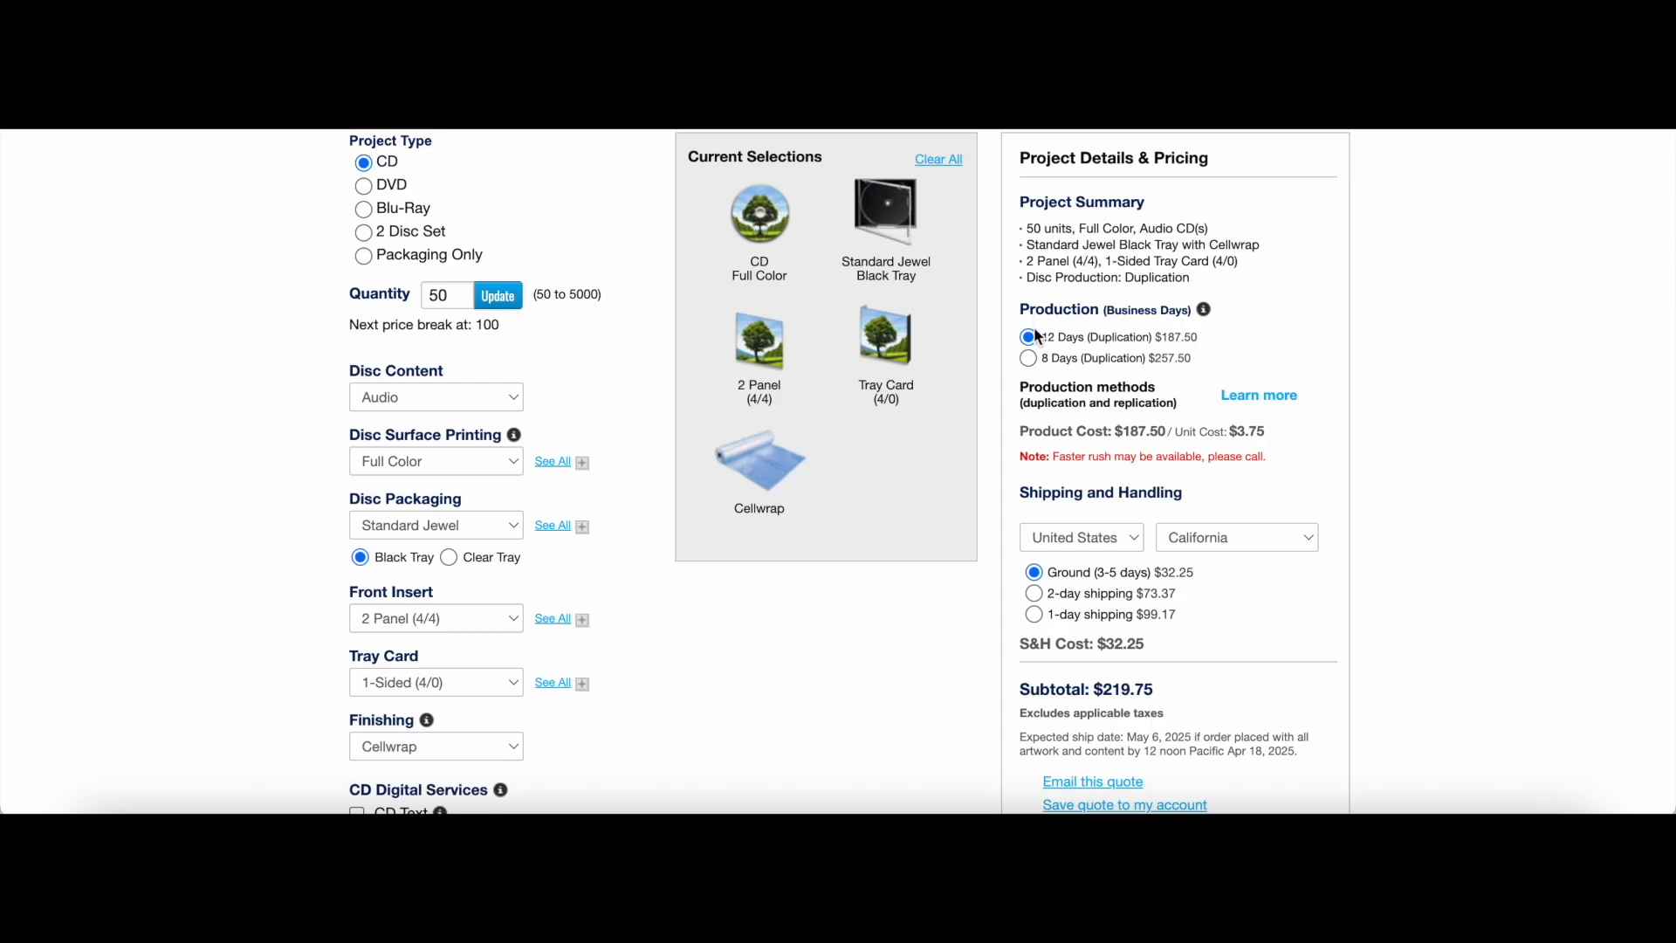
scroll(1029, 380, "down", 1)
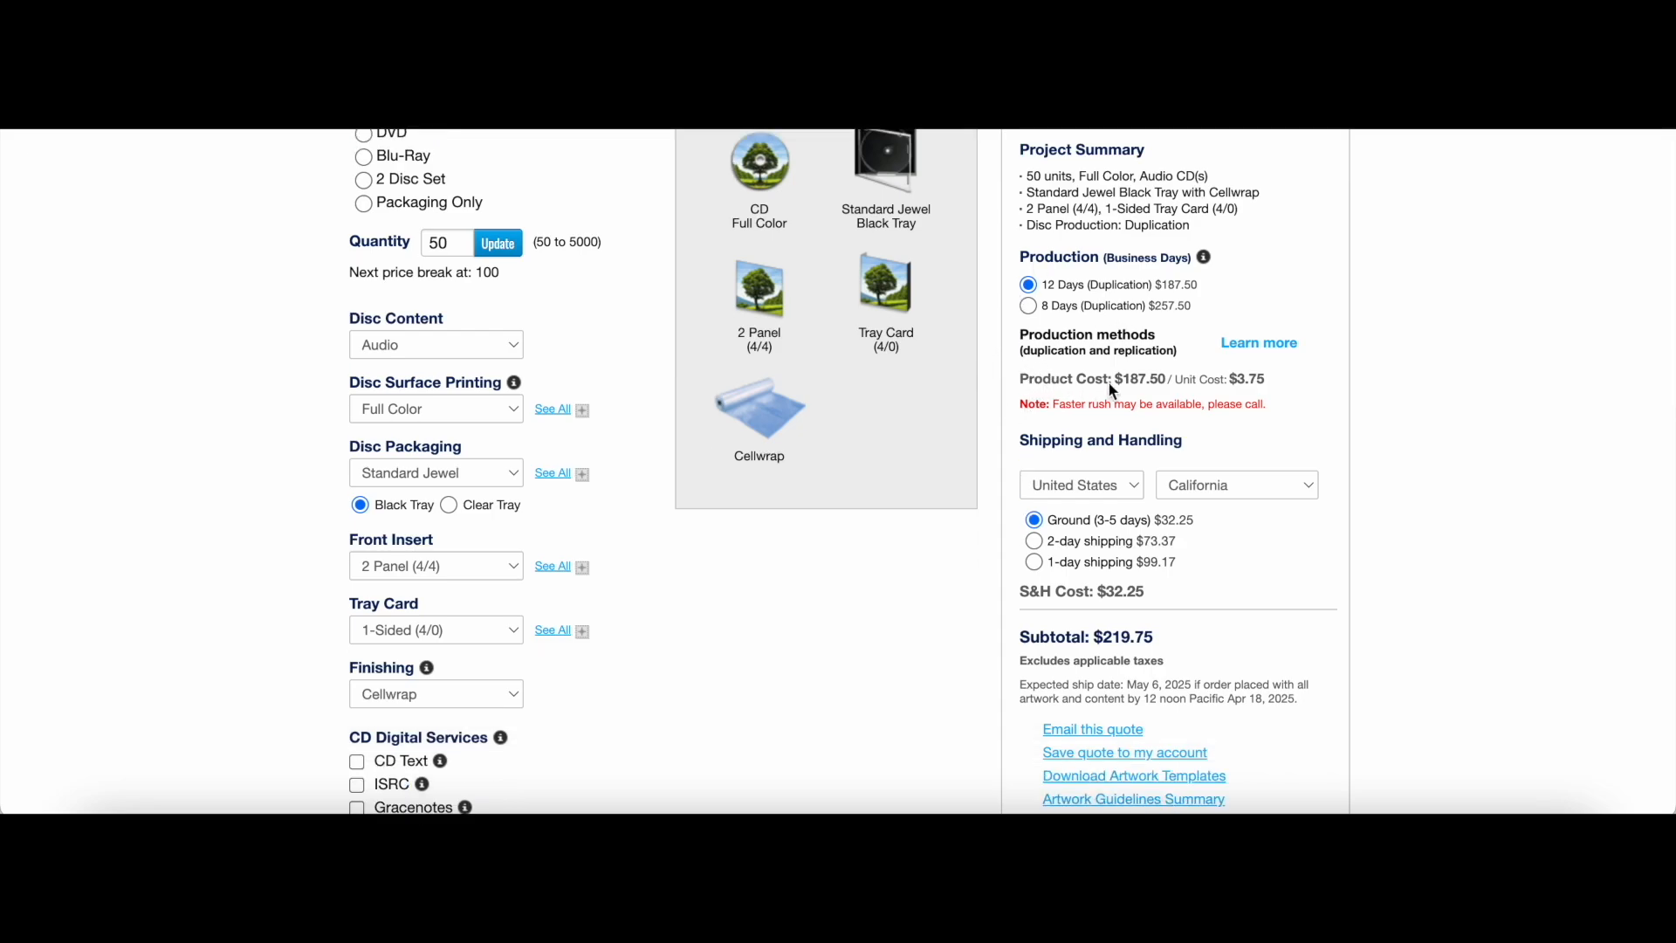
scroll(1172, 396, "down", 1)
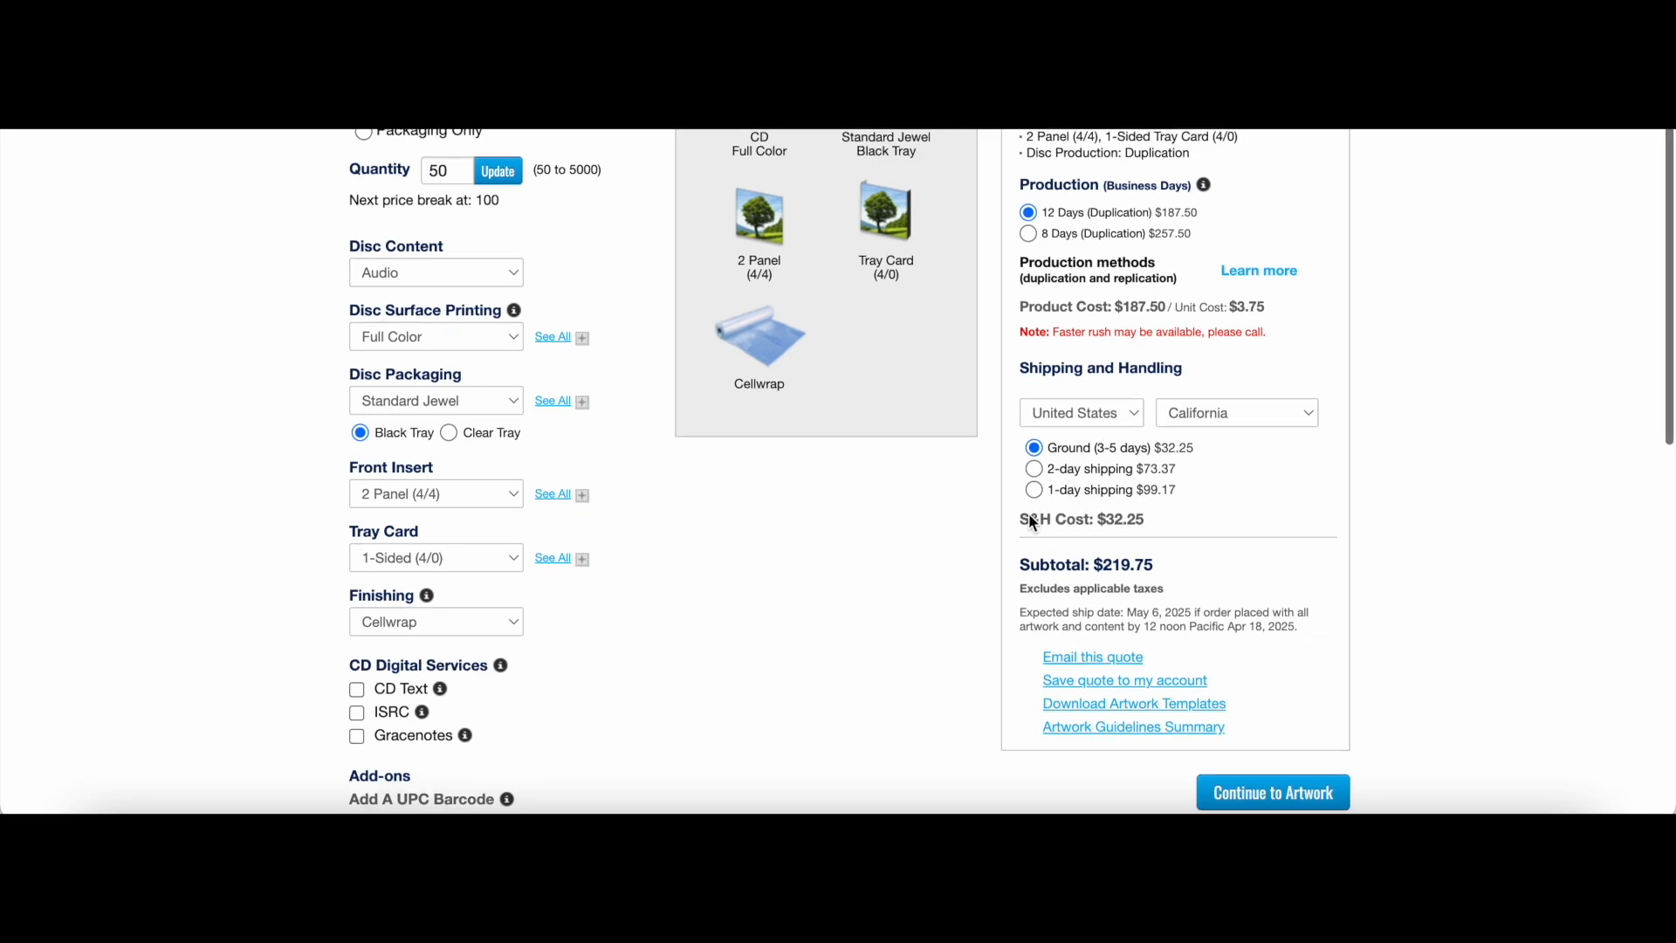
scroll(1030, 515, "down", 2)
left_click(1281, 683)
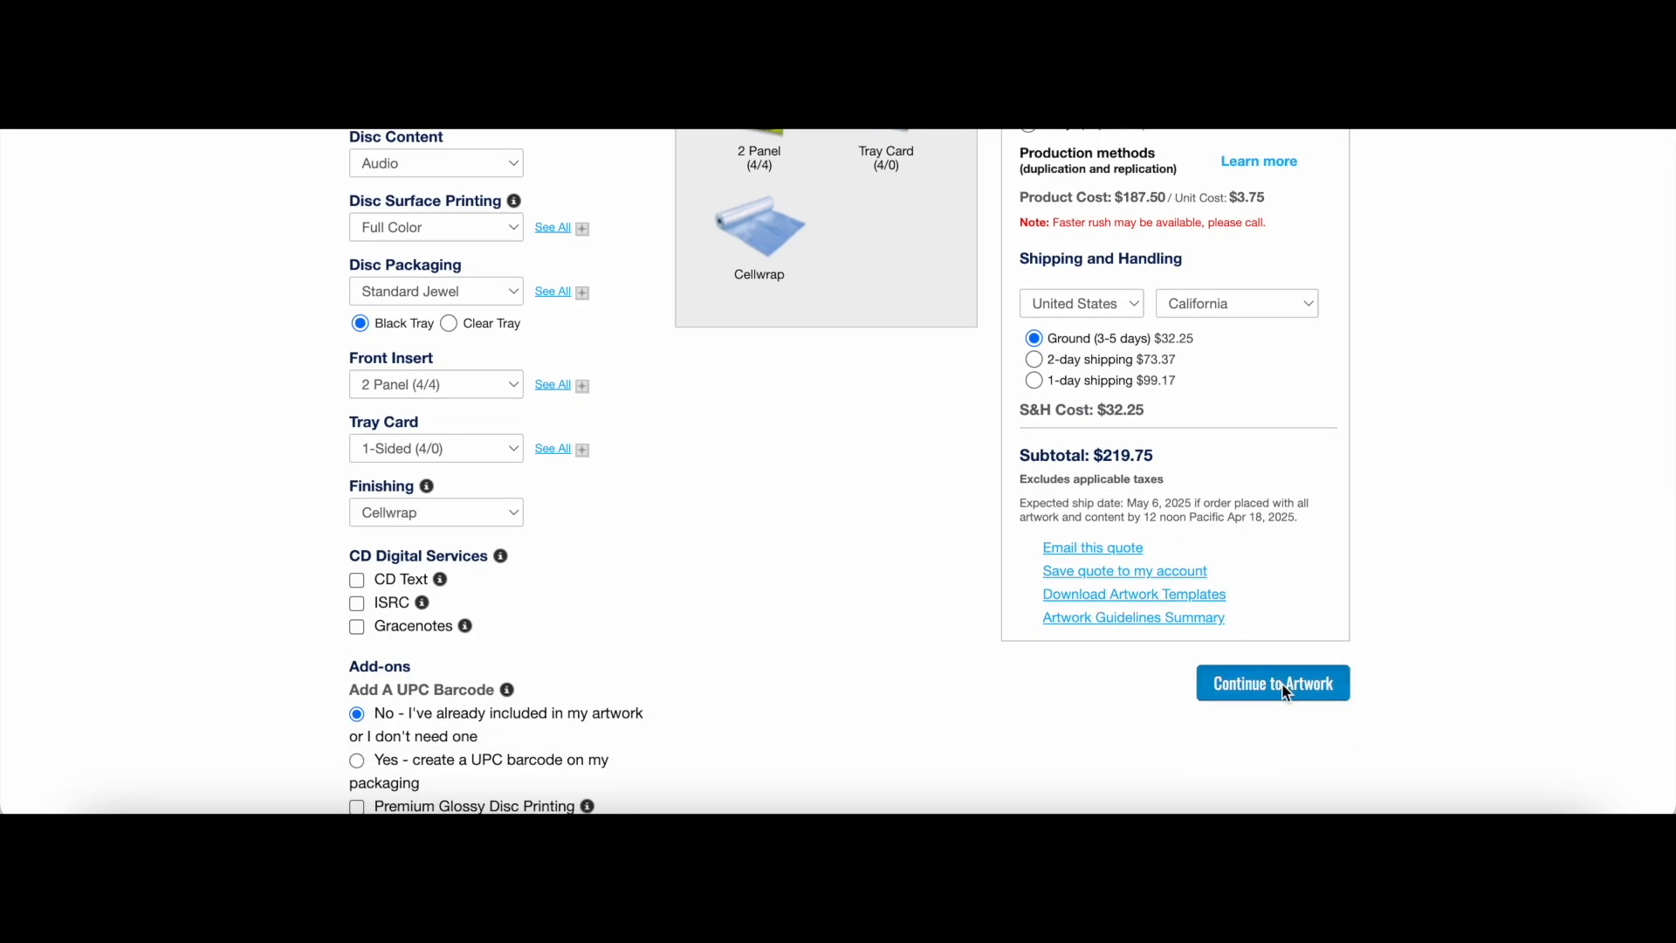
Step: Name the project TESTING and continue to adding artwork
left_click(662, 442)
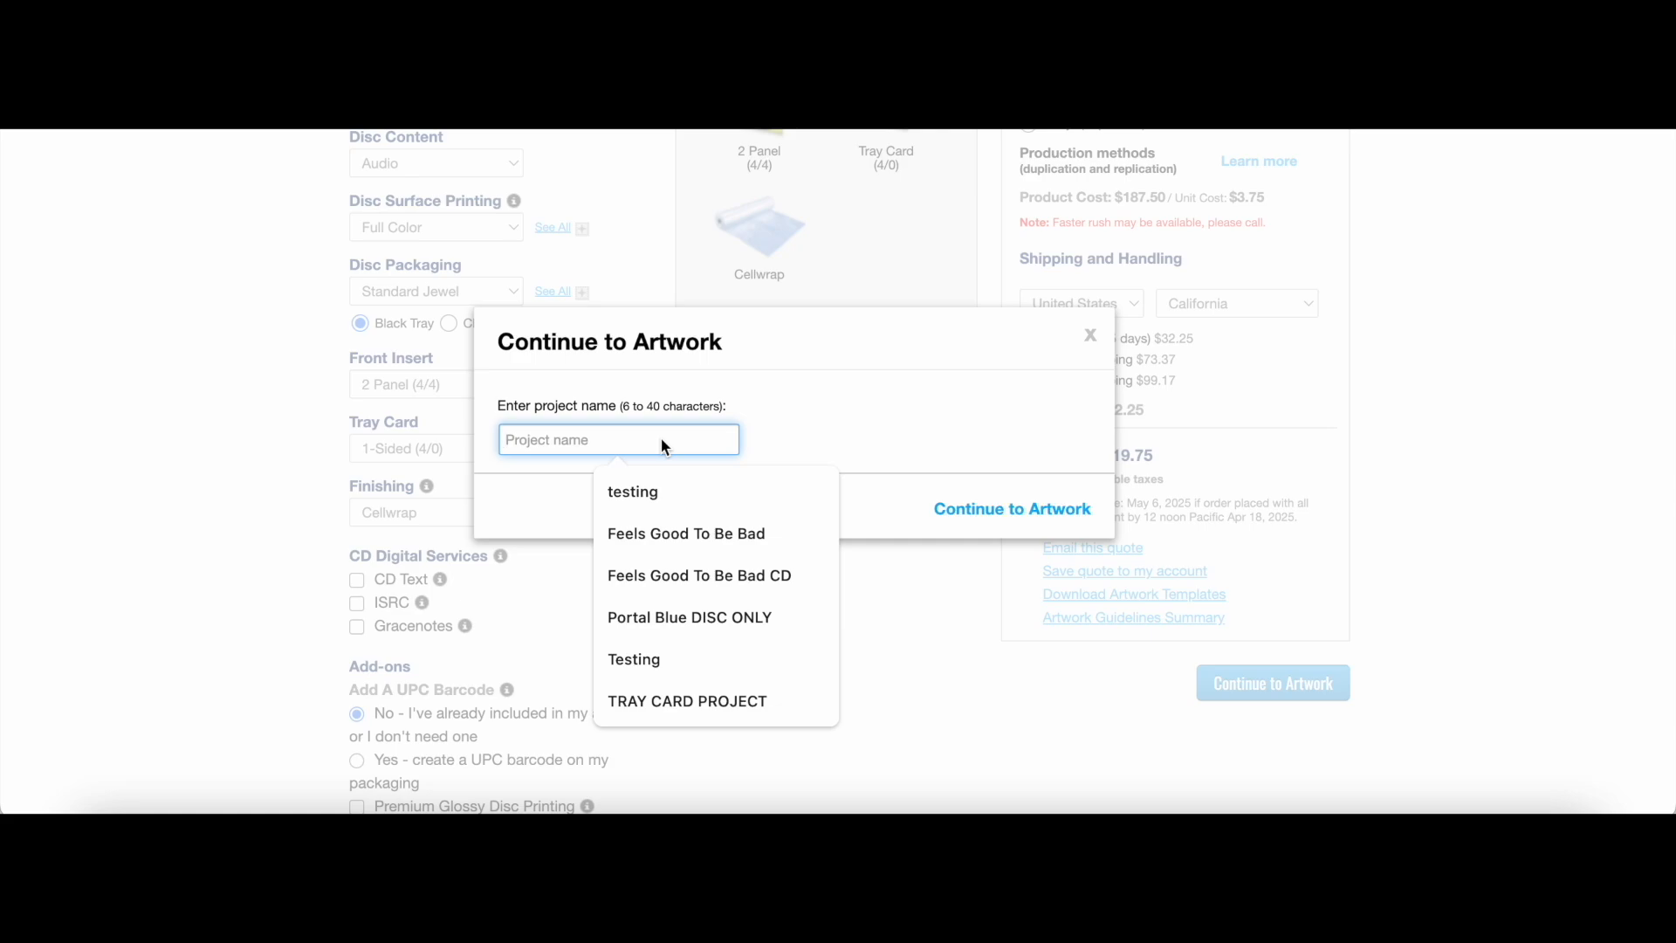
type("TESTING")
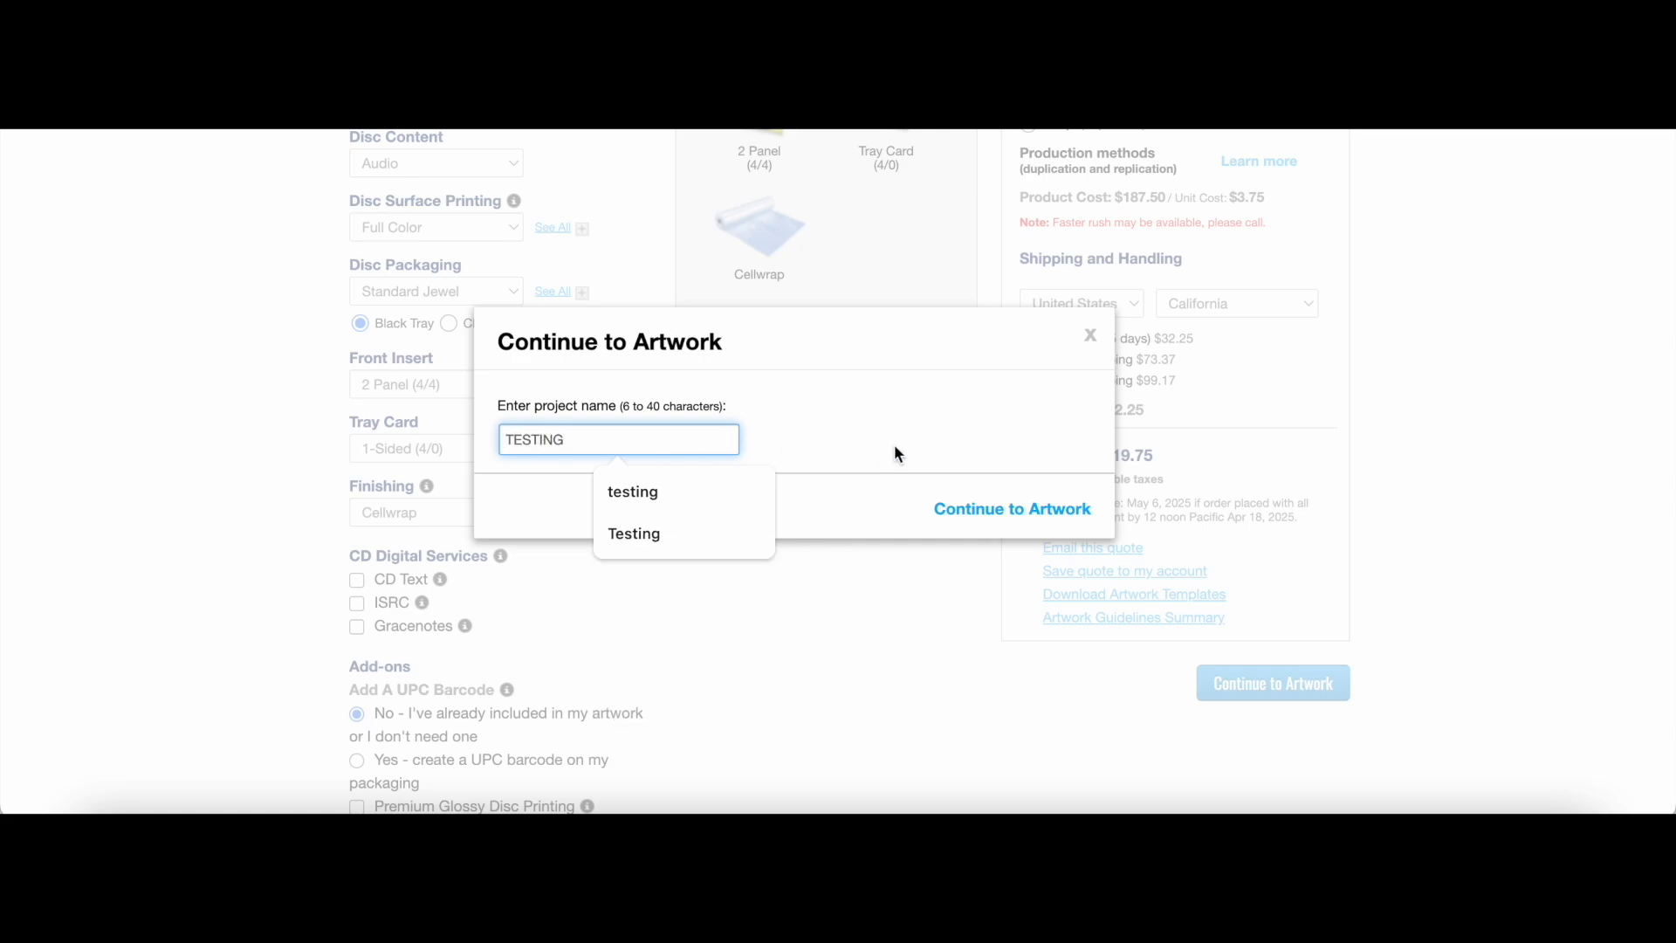
left_click(896, 445)
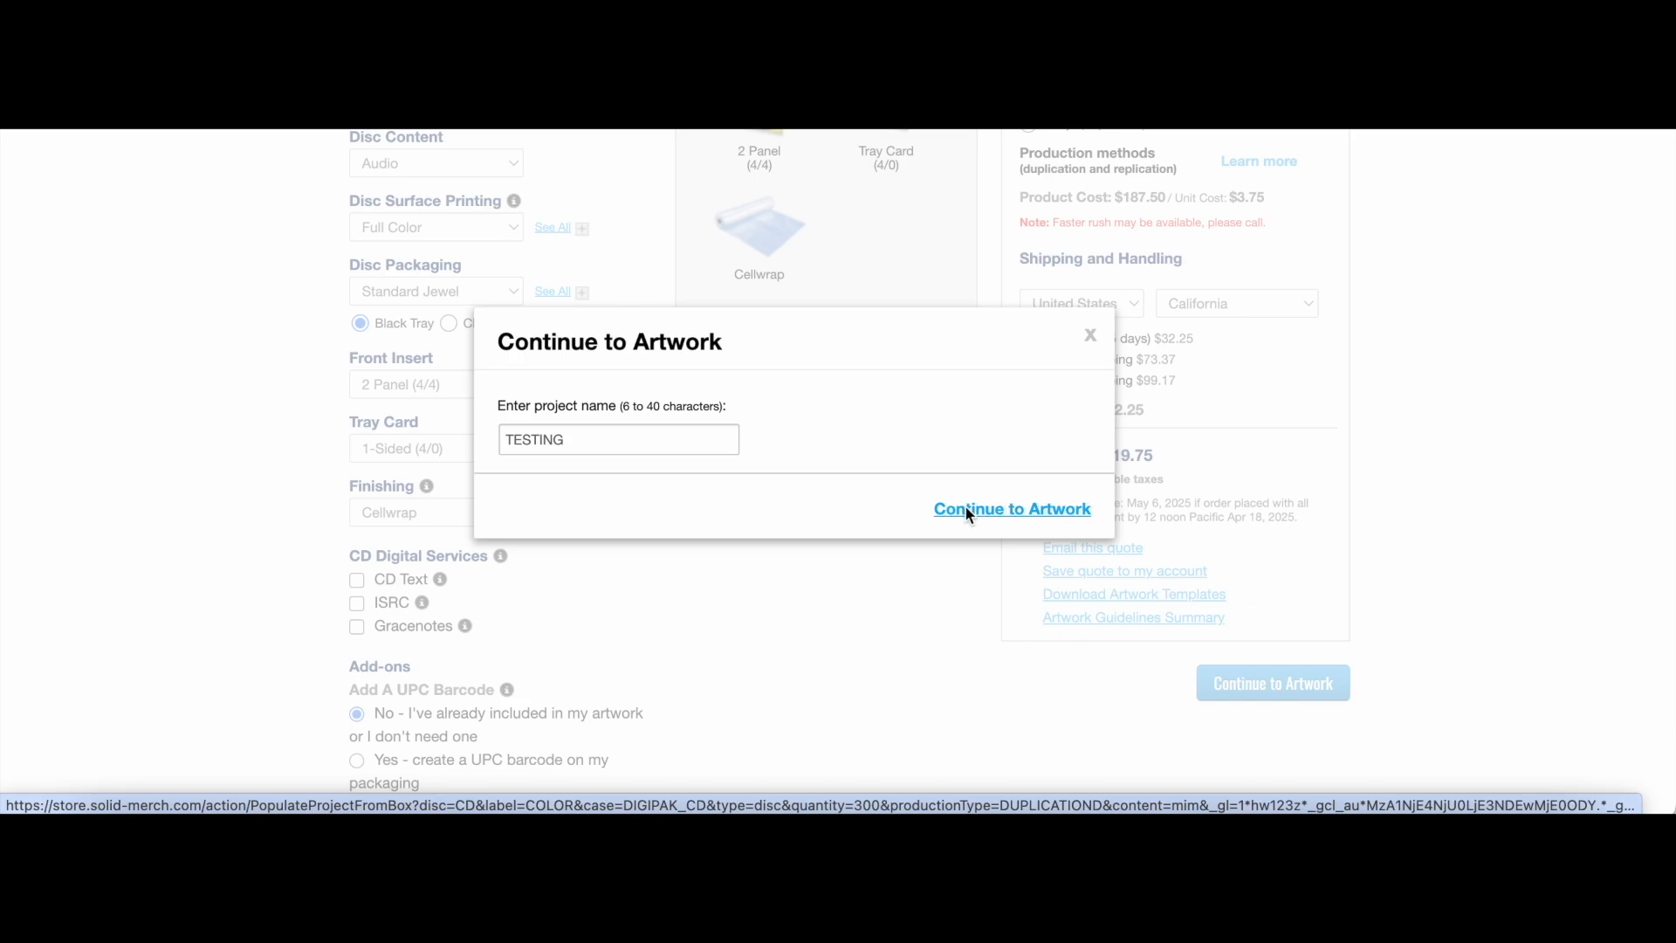
left_click(1015, 510)
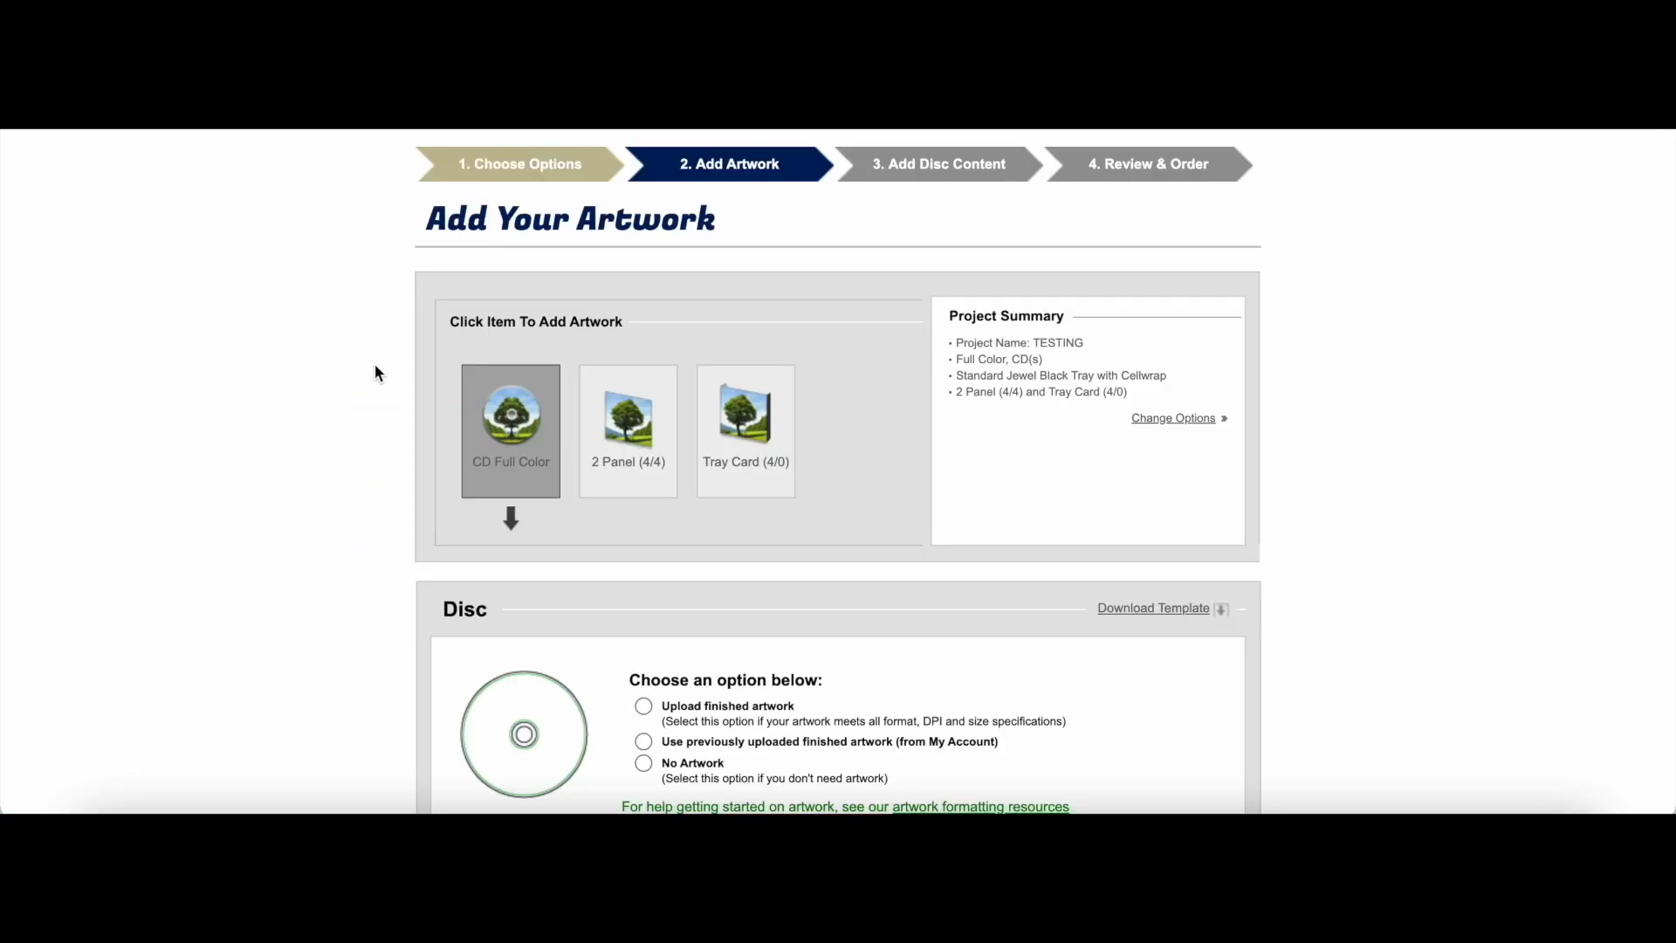
Step: Choose to upload finished artwork for the full-color disc and upload Disc Surface.pdf
scroll(375, 363, "down", 1)
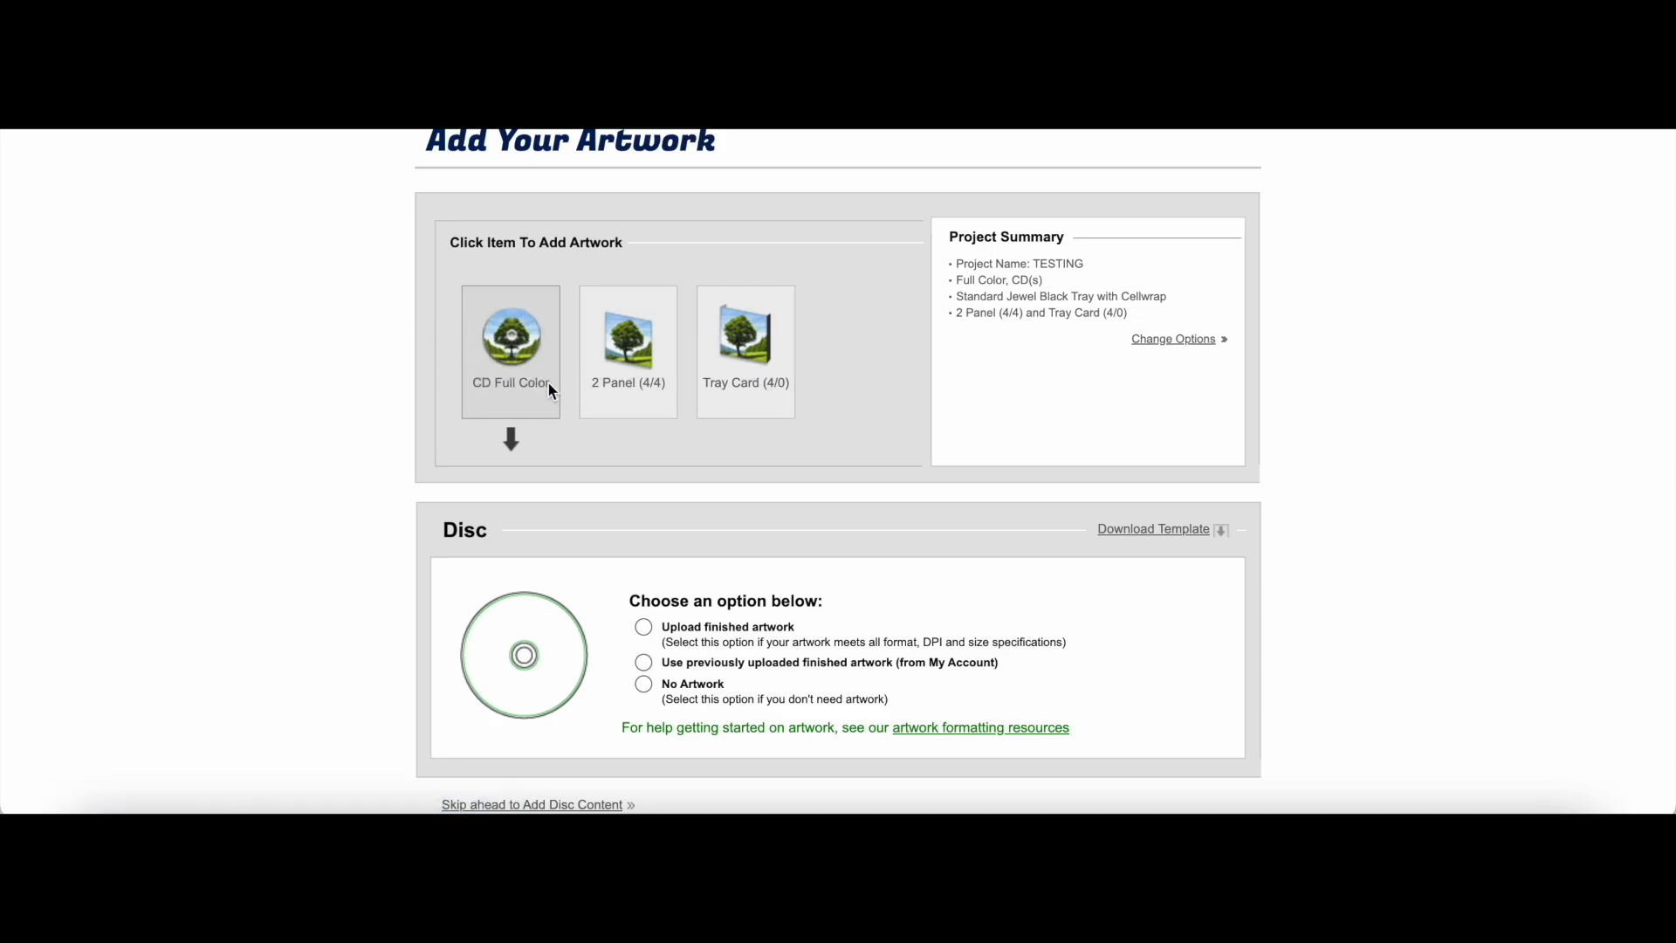
scroll(484, 411, "down", 1)
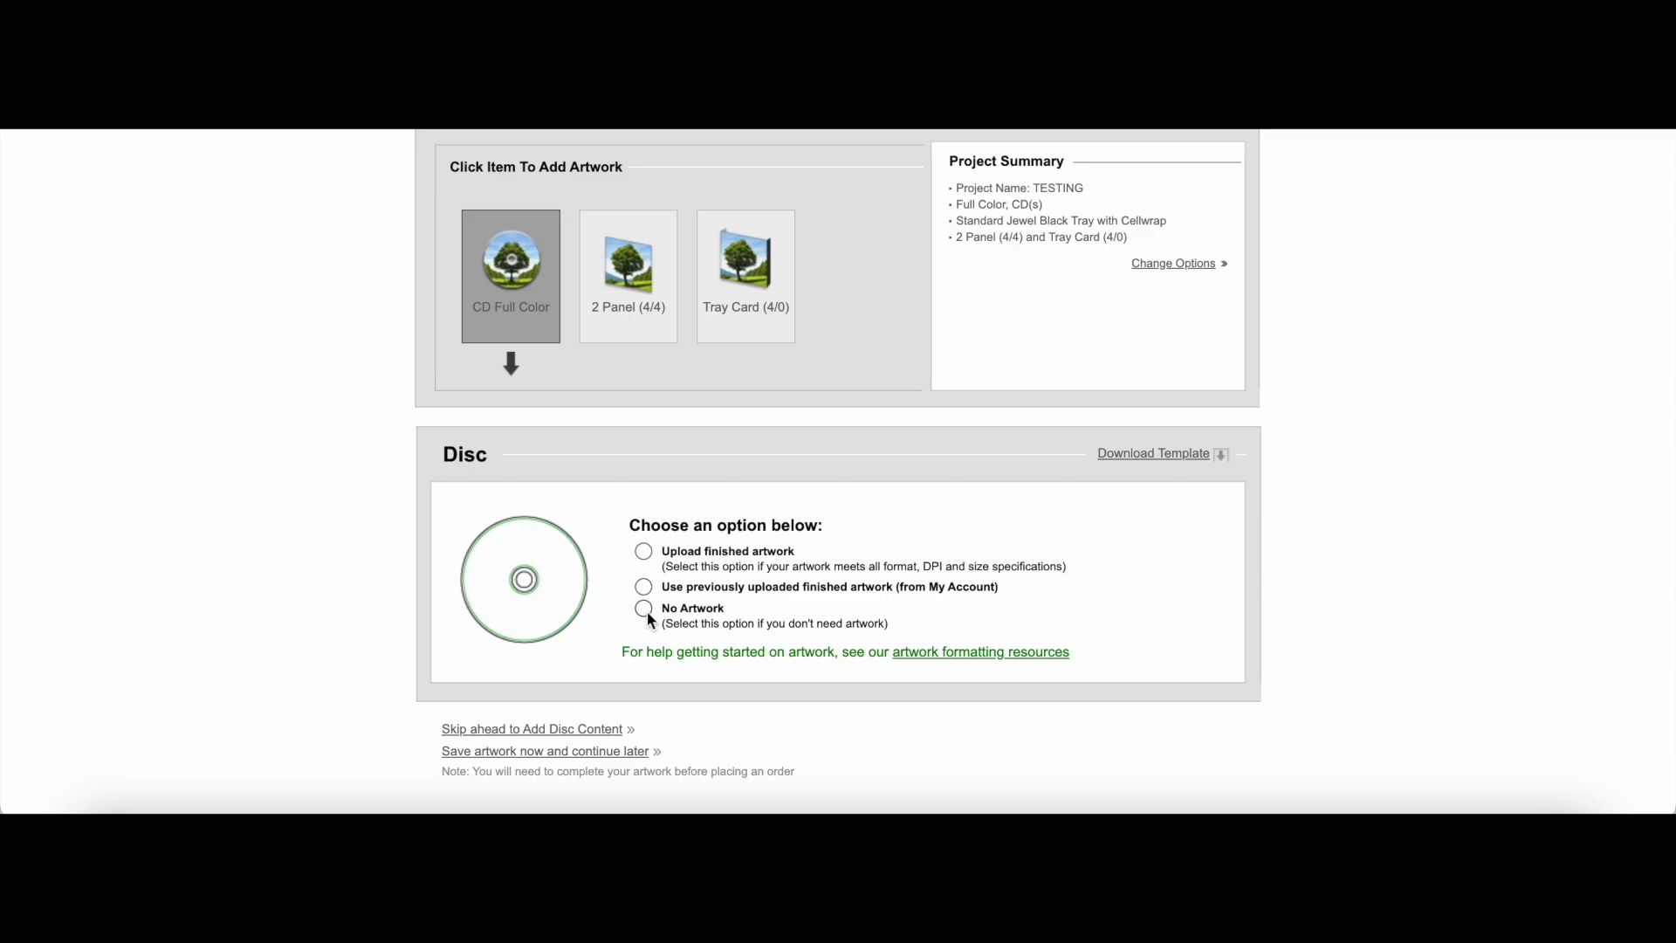
left_click(643, 551)
scroll(646, 548, "down", 5)
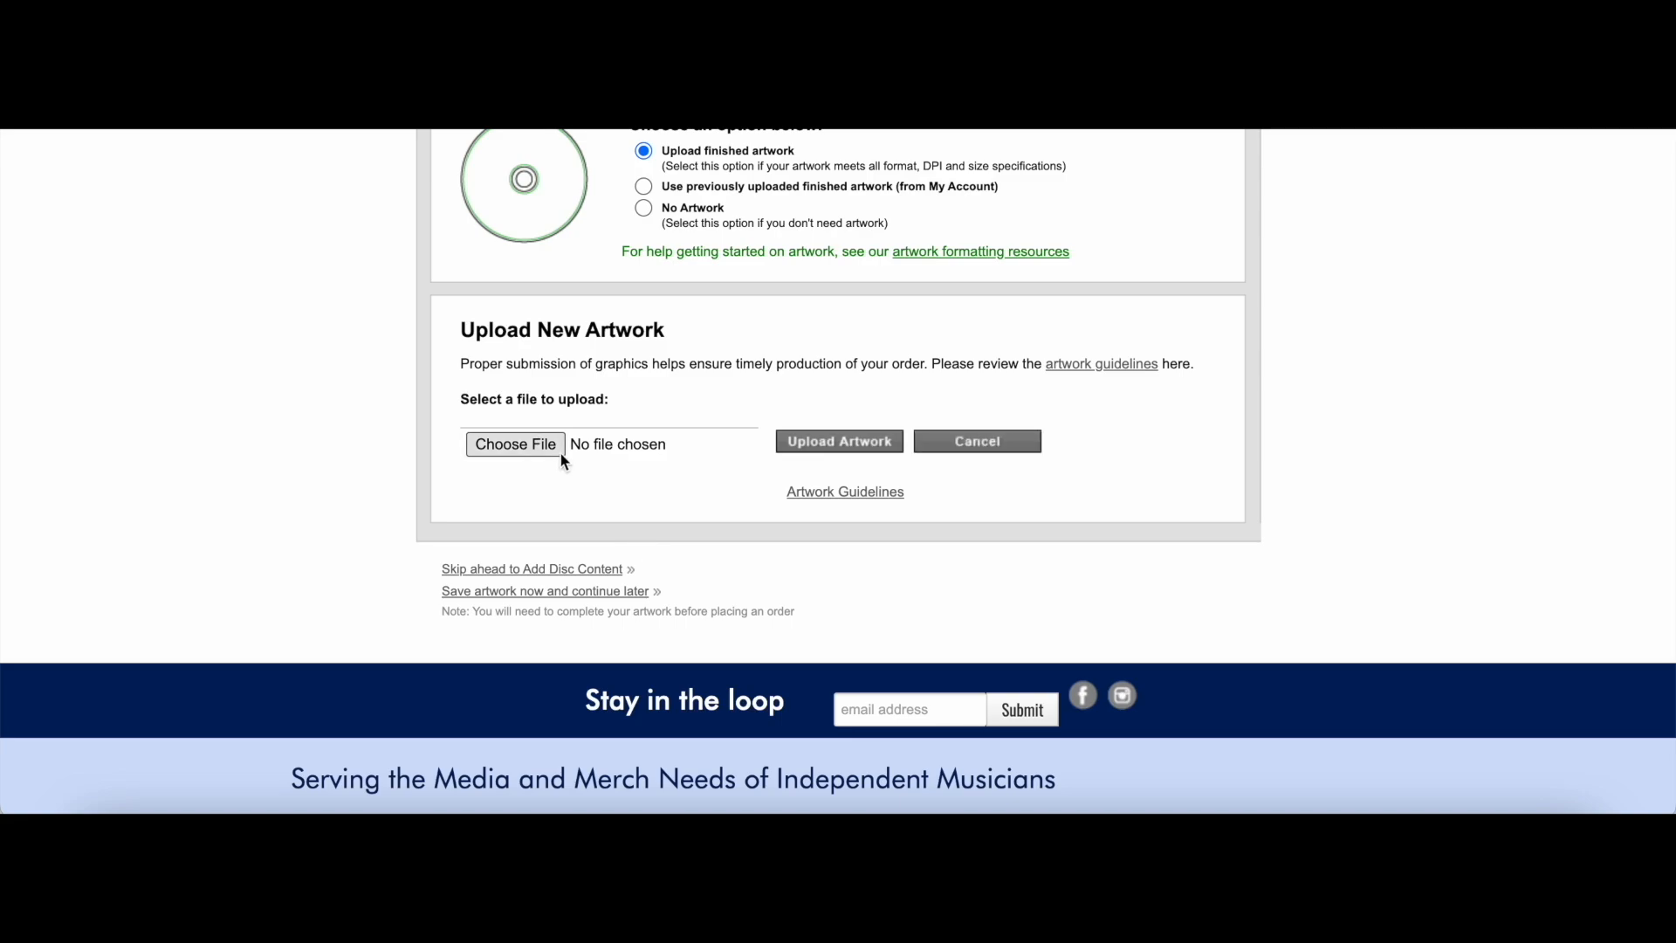
scroll(558, 451, "up", 1)
scroll(558, 451, "up", 1)
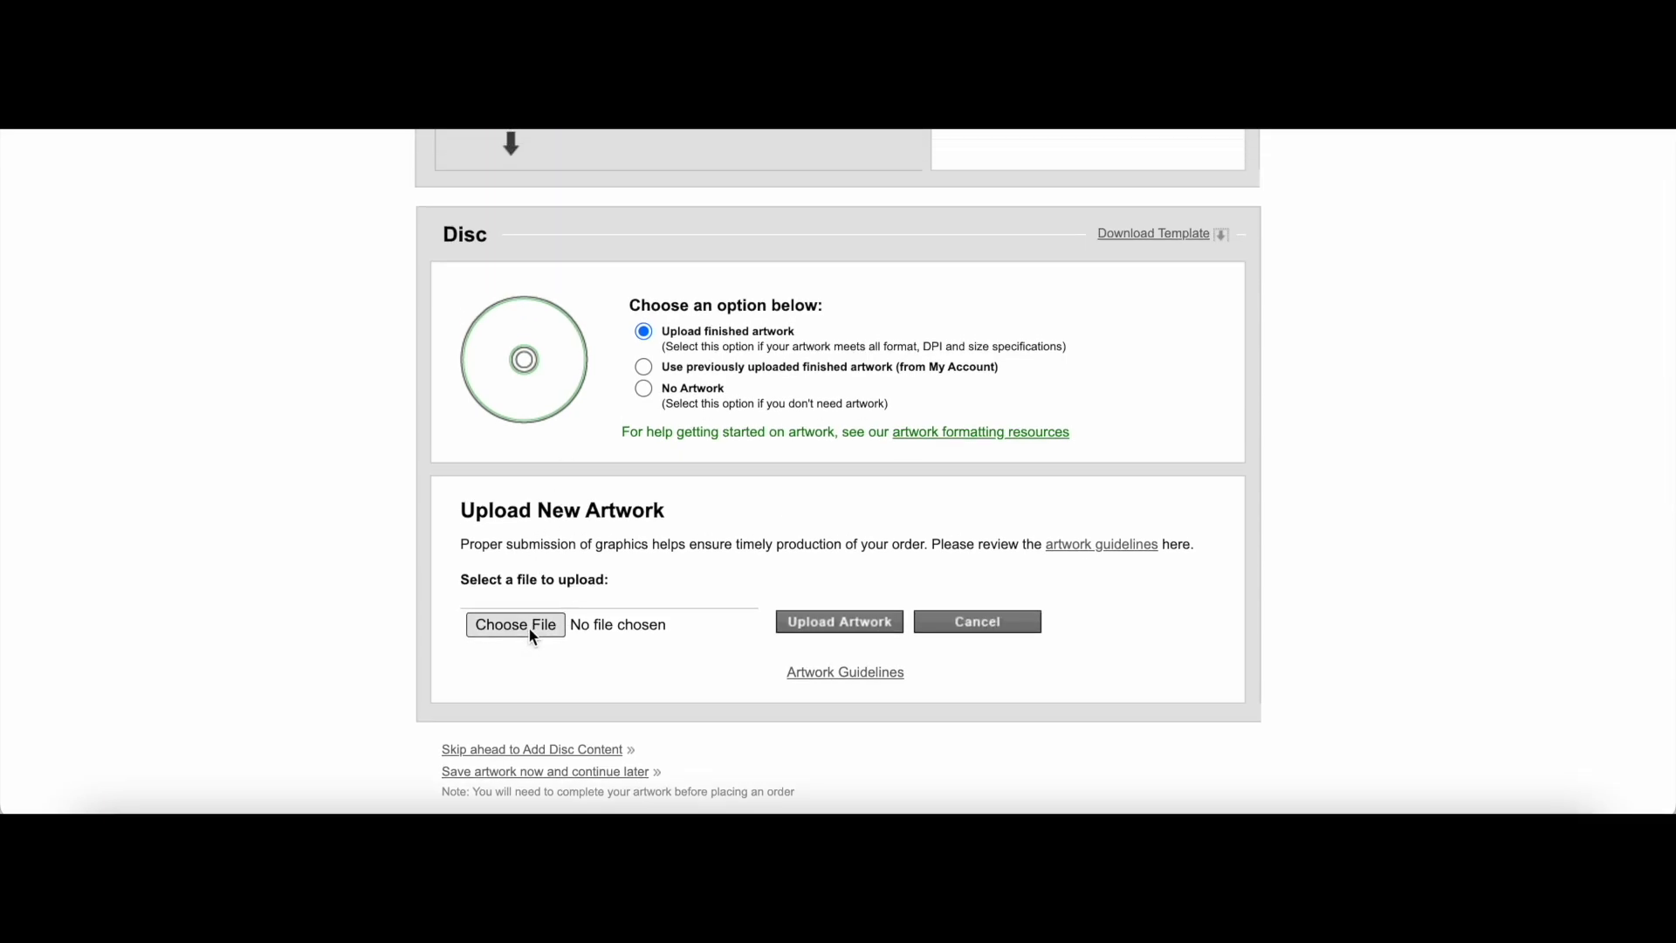
left_click(515, 625)
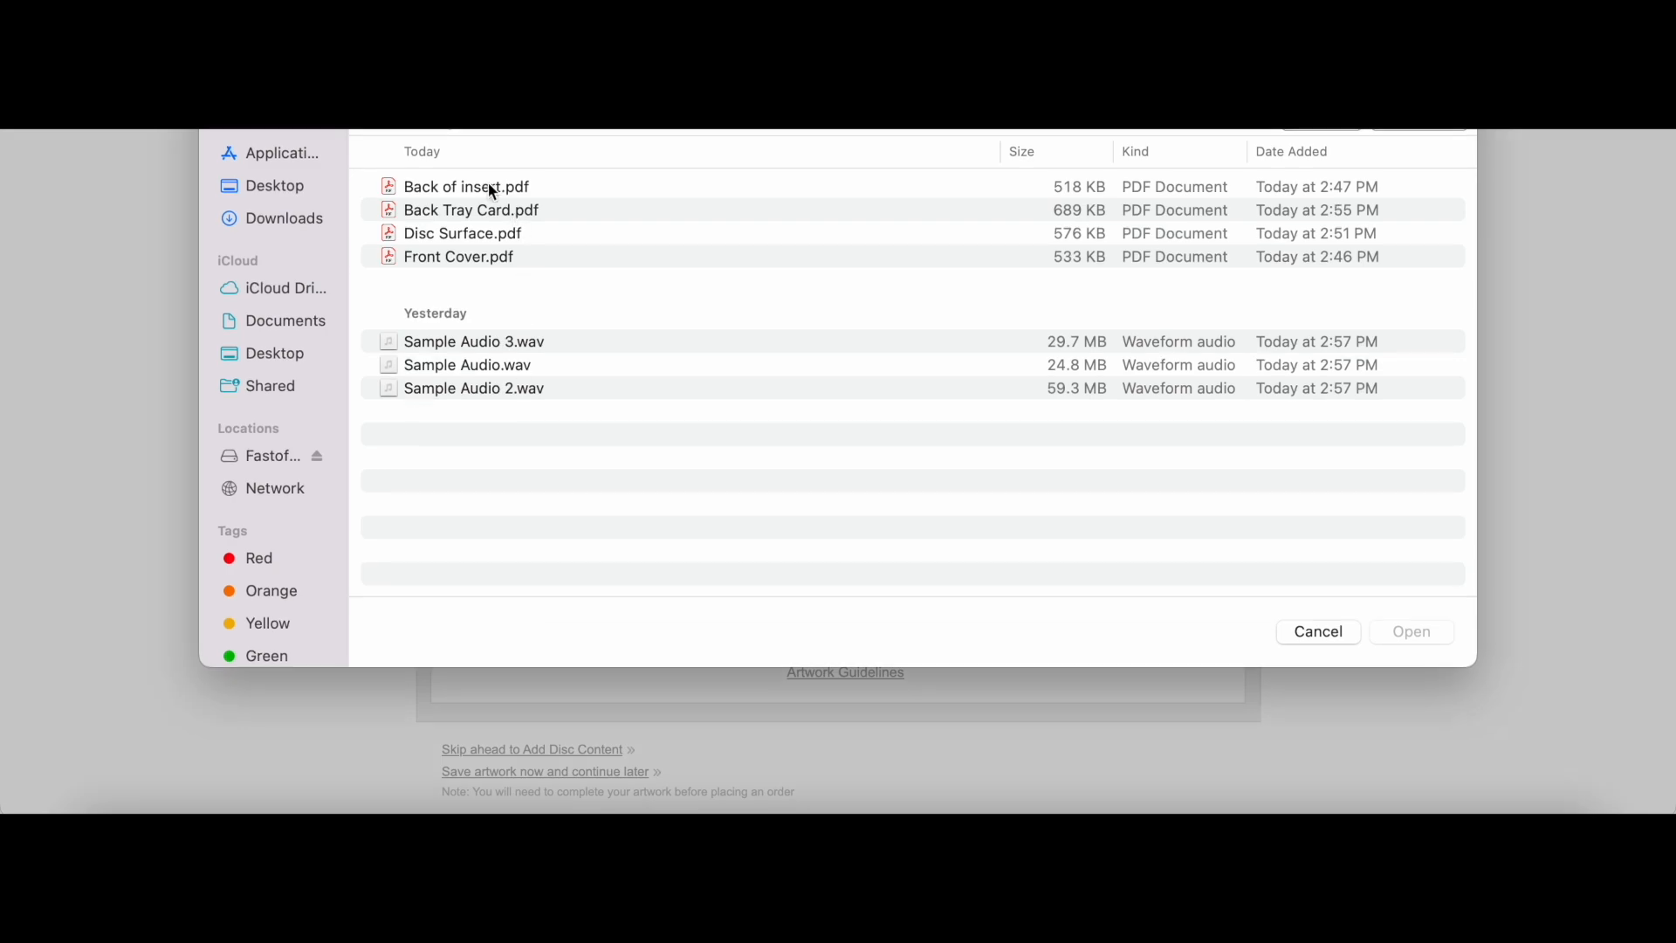
left_click(448, 236)
left_click(1402, 635)
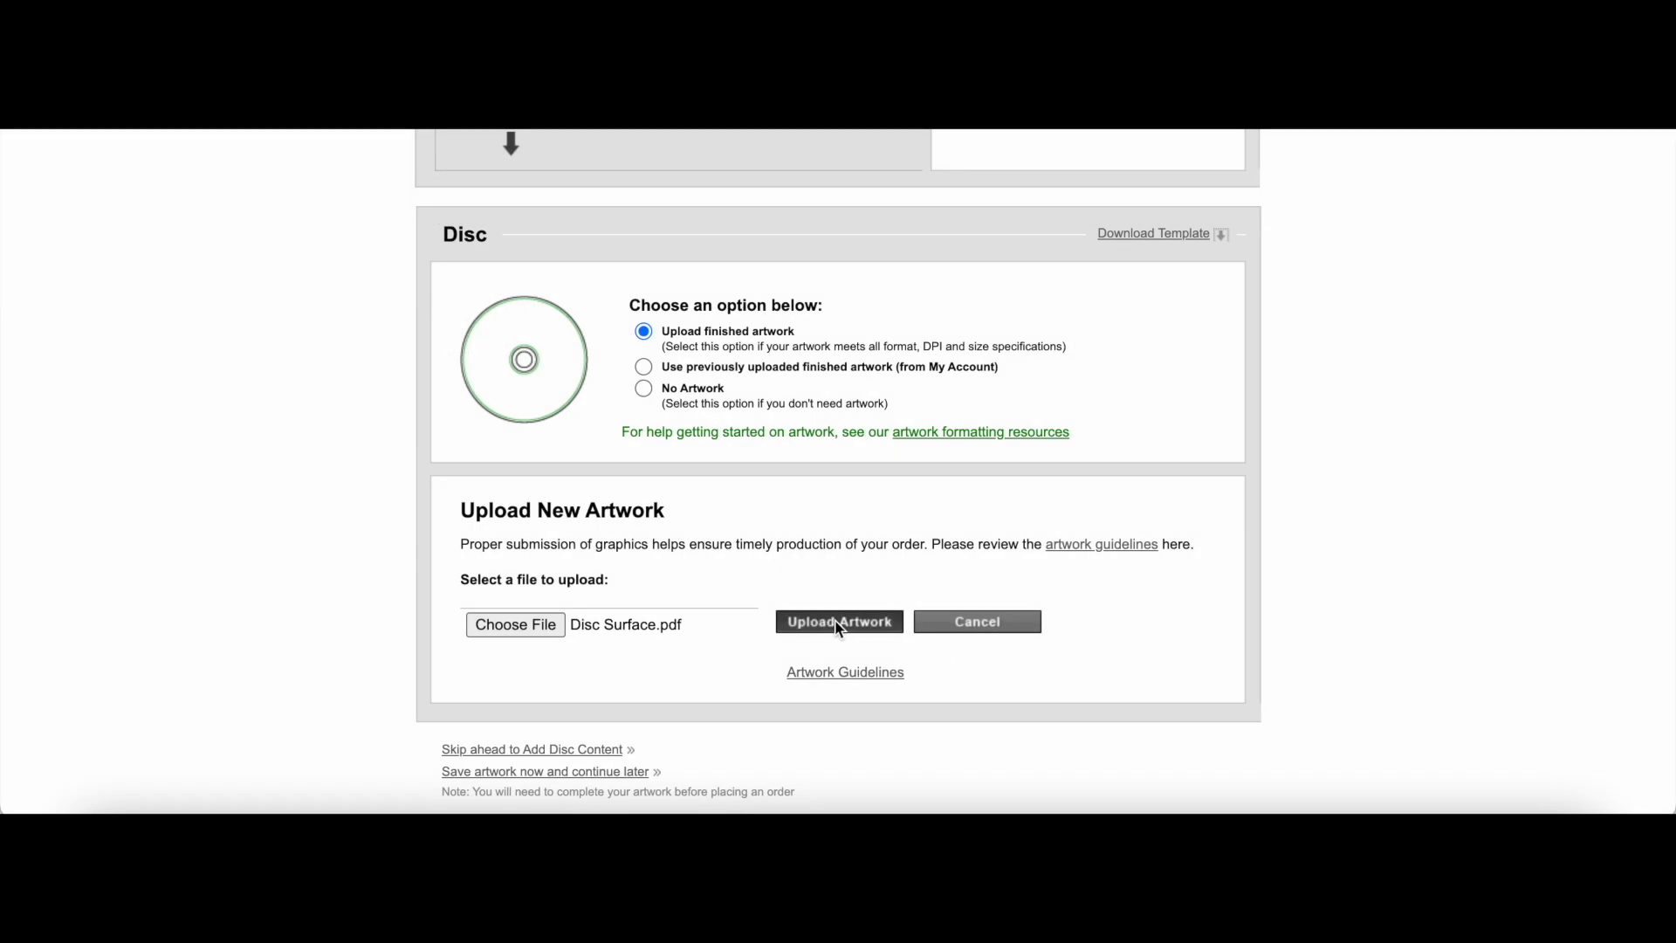
left_click(836, 622)
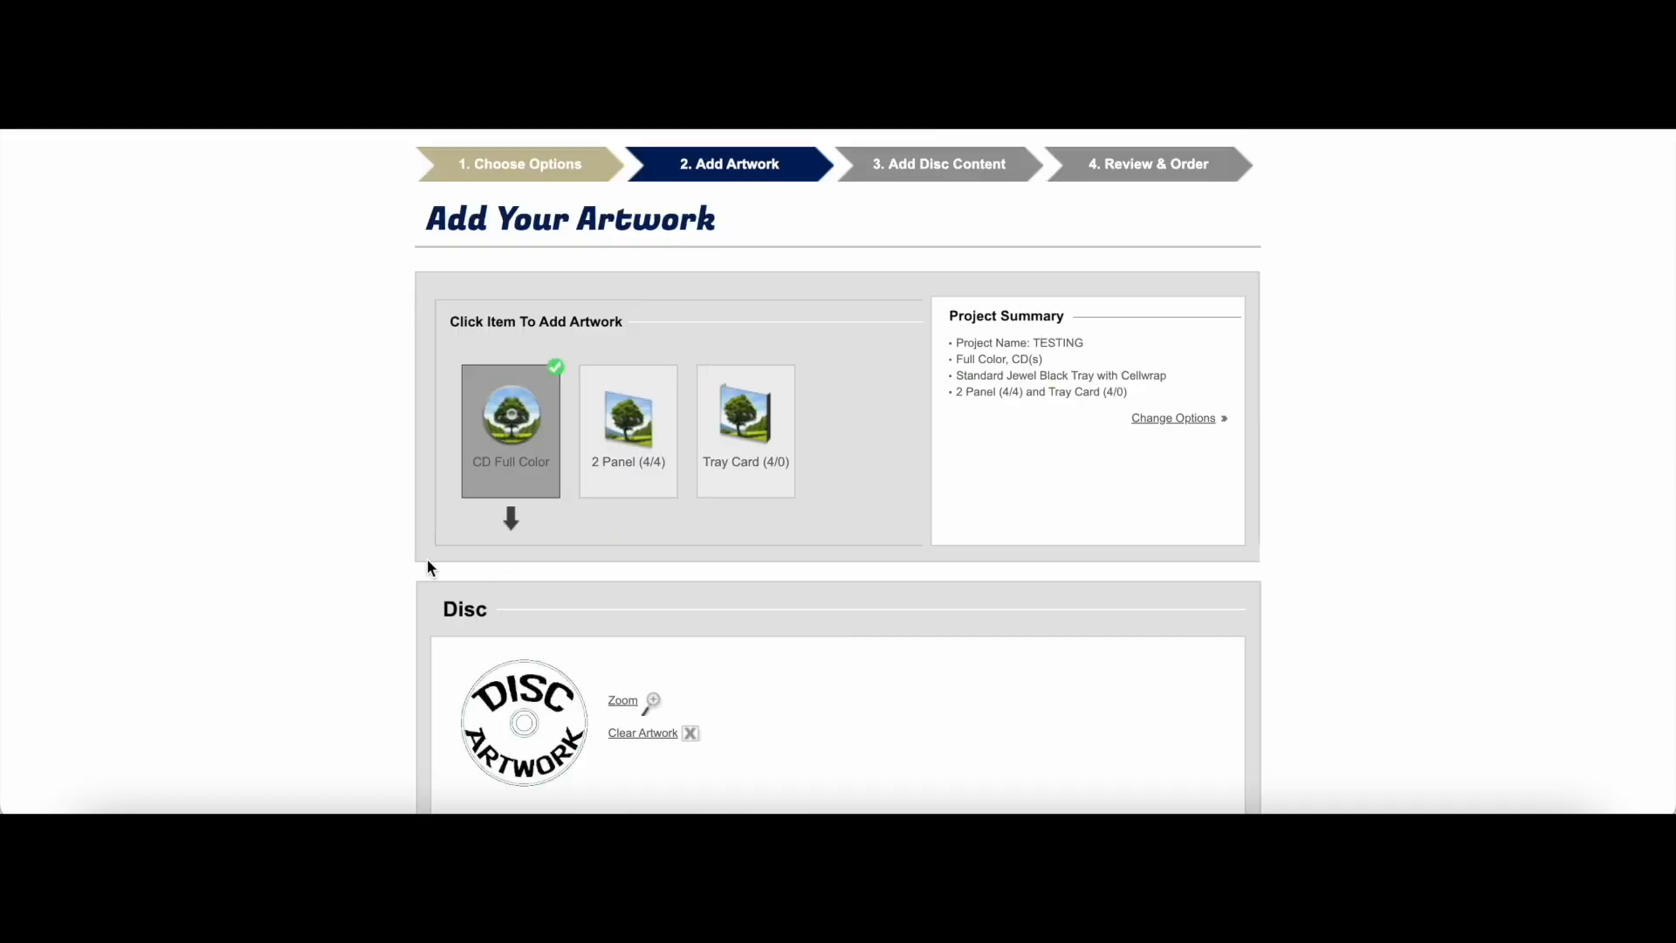
Step: Inspect the uploaded disc artwork against the safe area in the enlarged preview, and close the preview
scroll(312, 561, "down", 2)
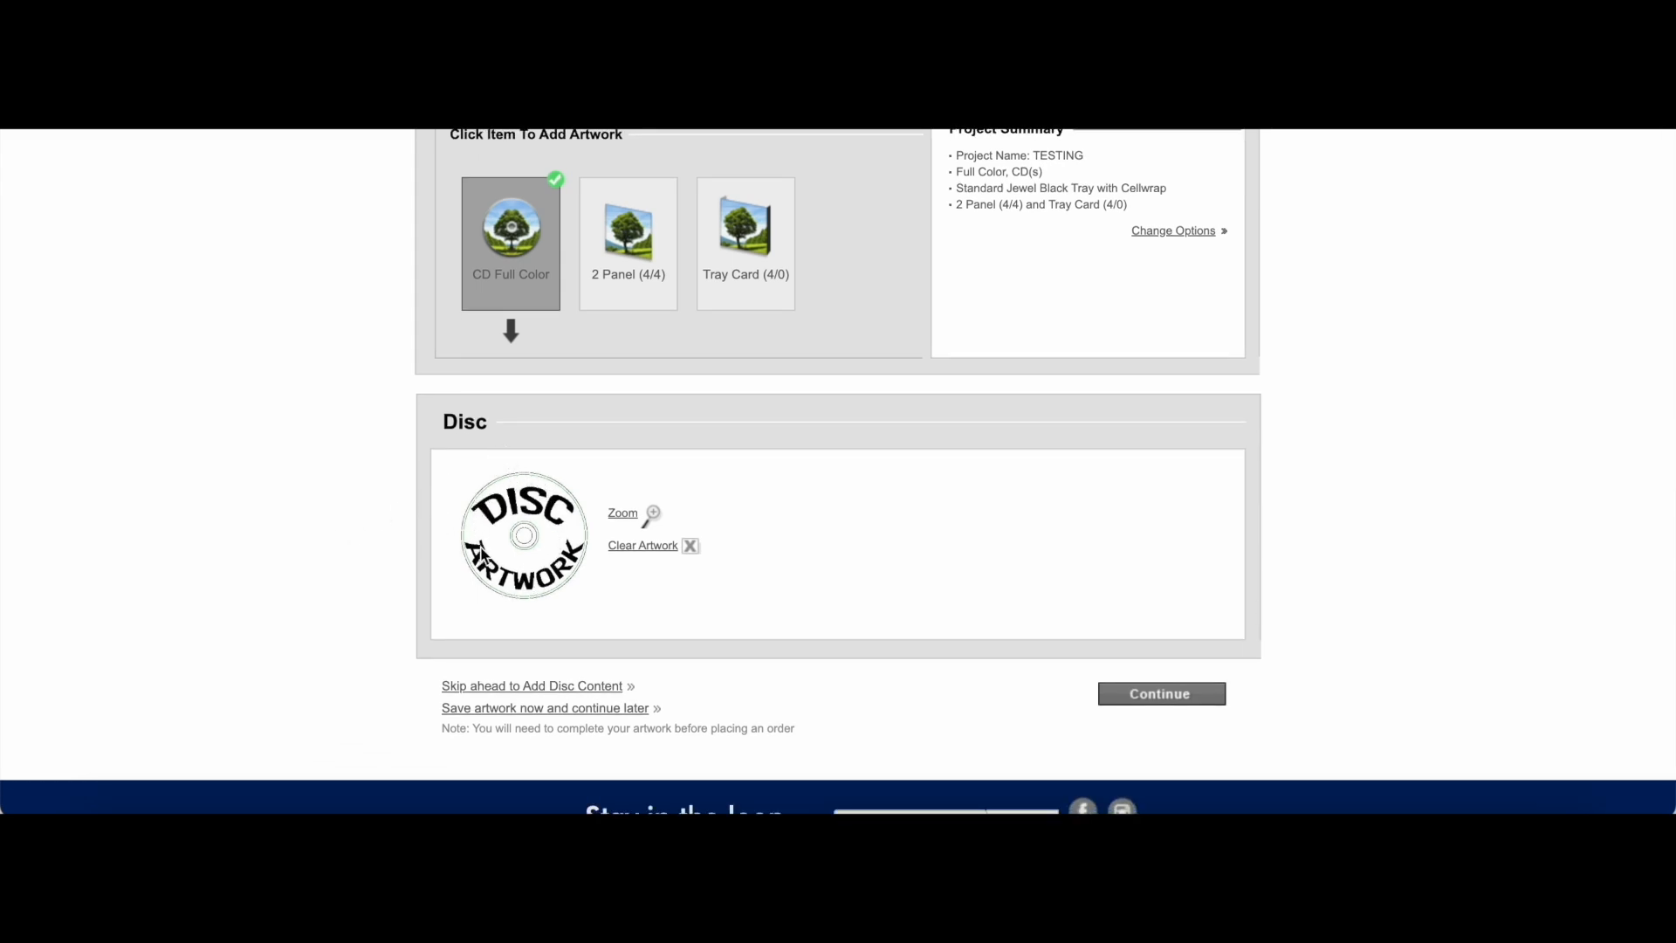
scroll(554, 499, "up", 1)
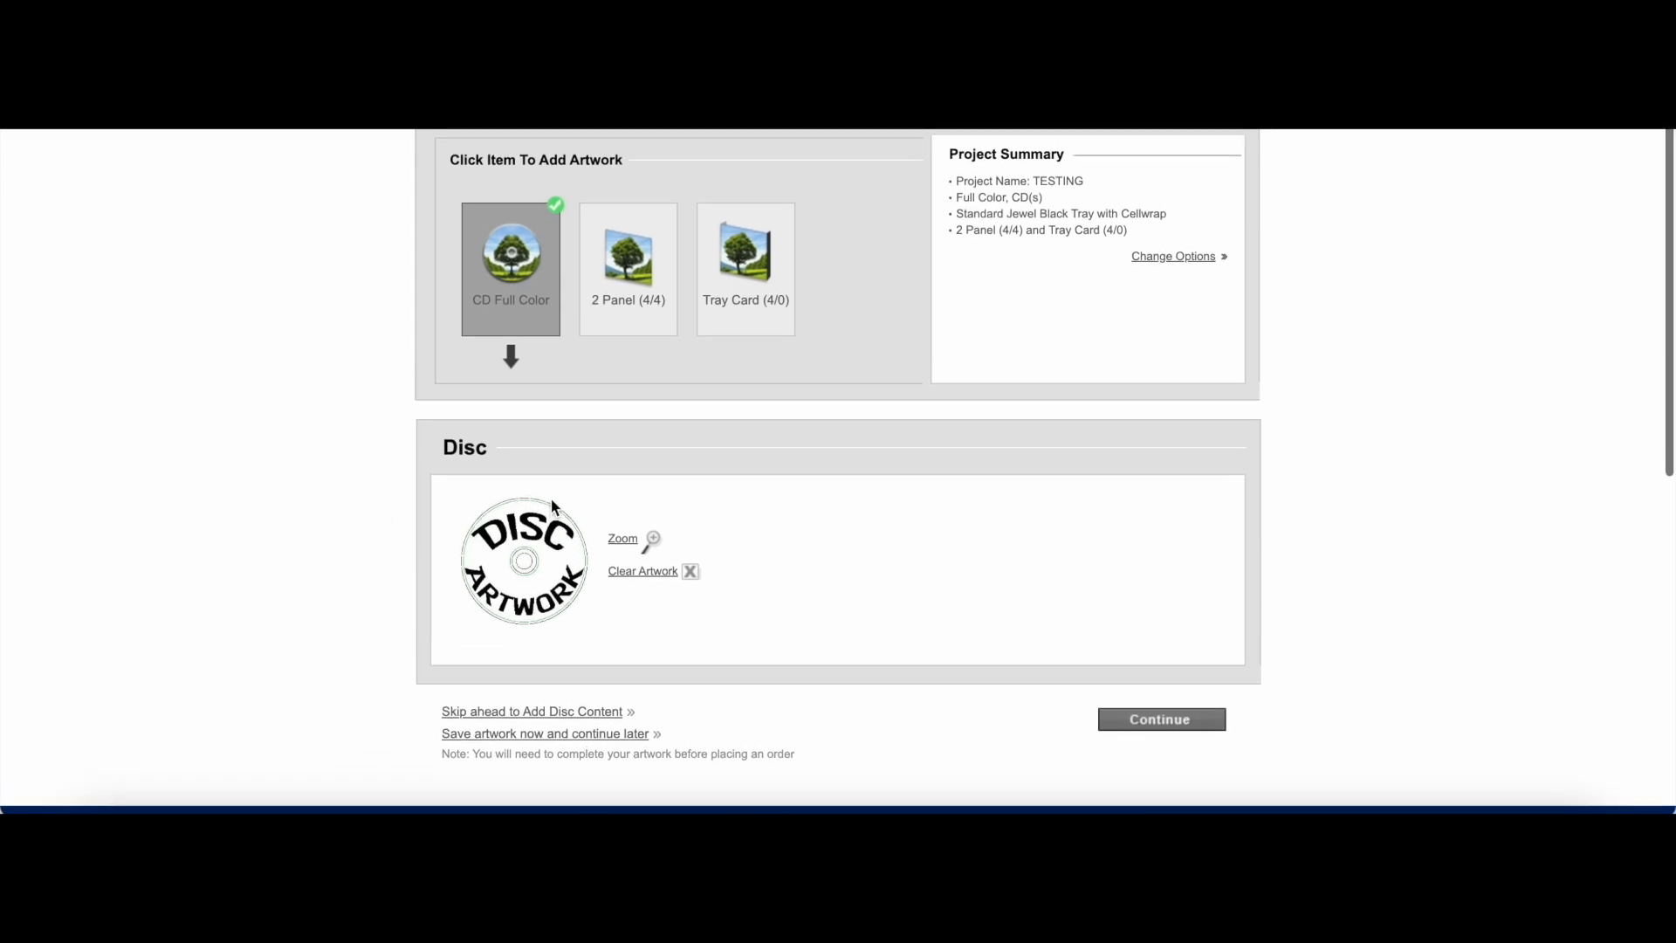
left_click(628, 537)
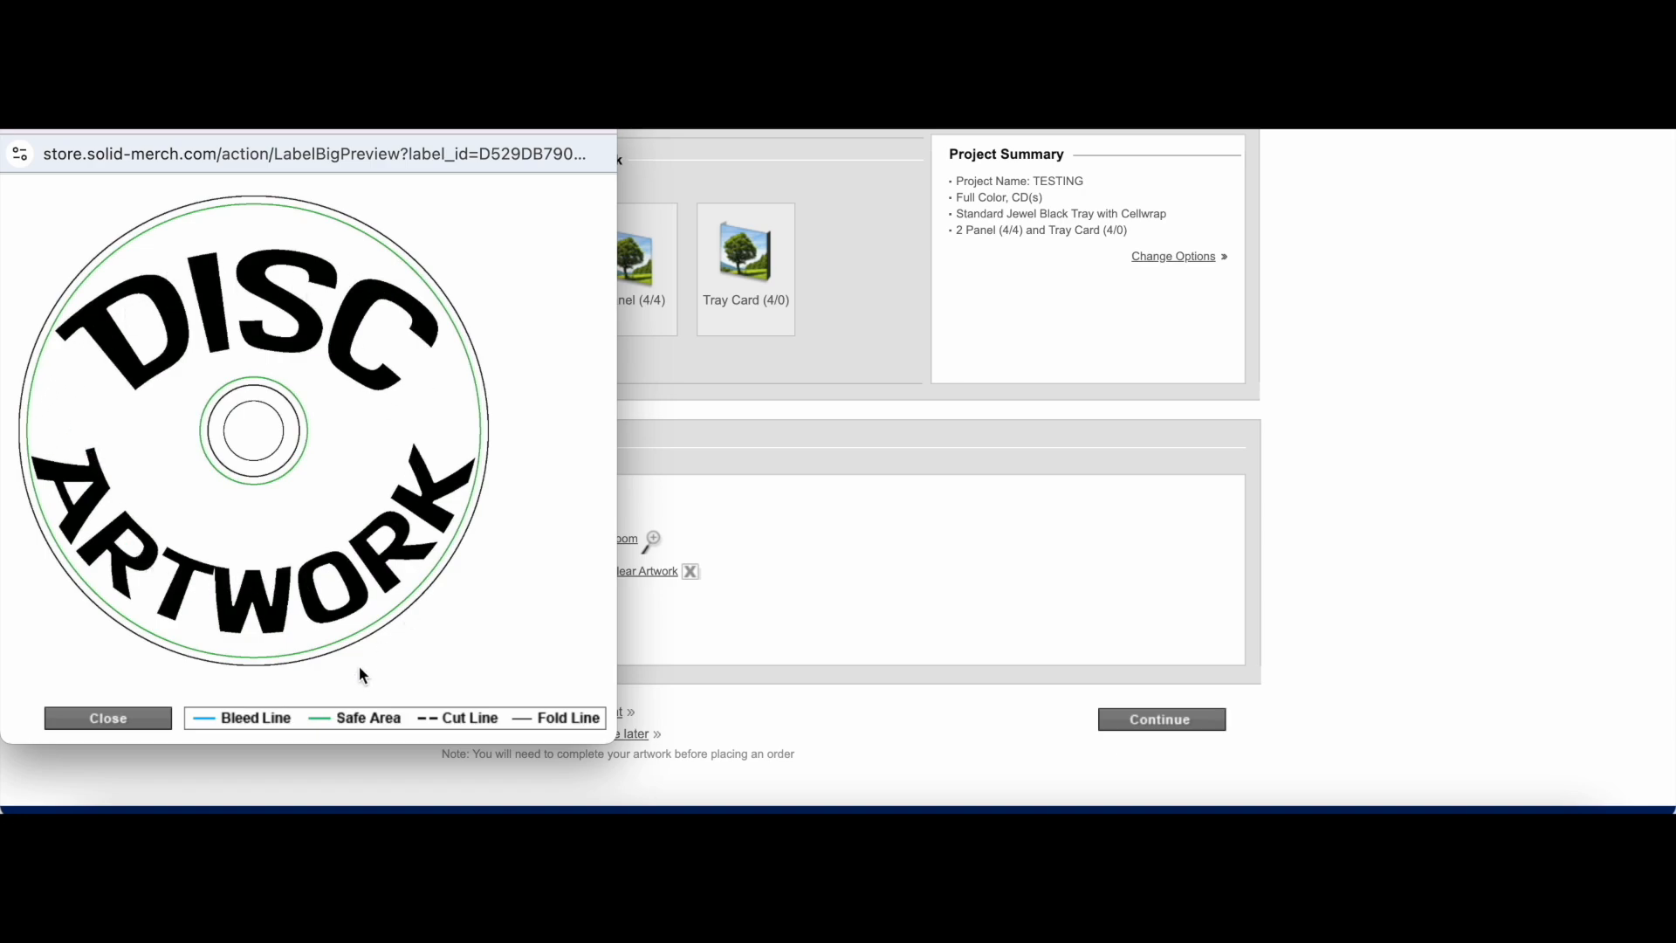
left_click(6, 132)
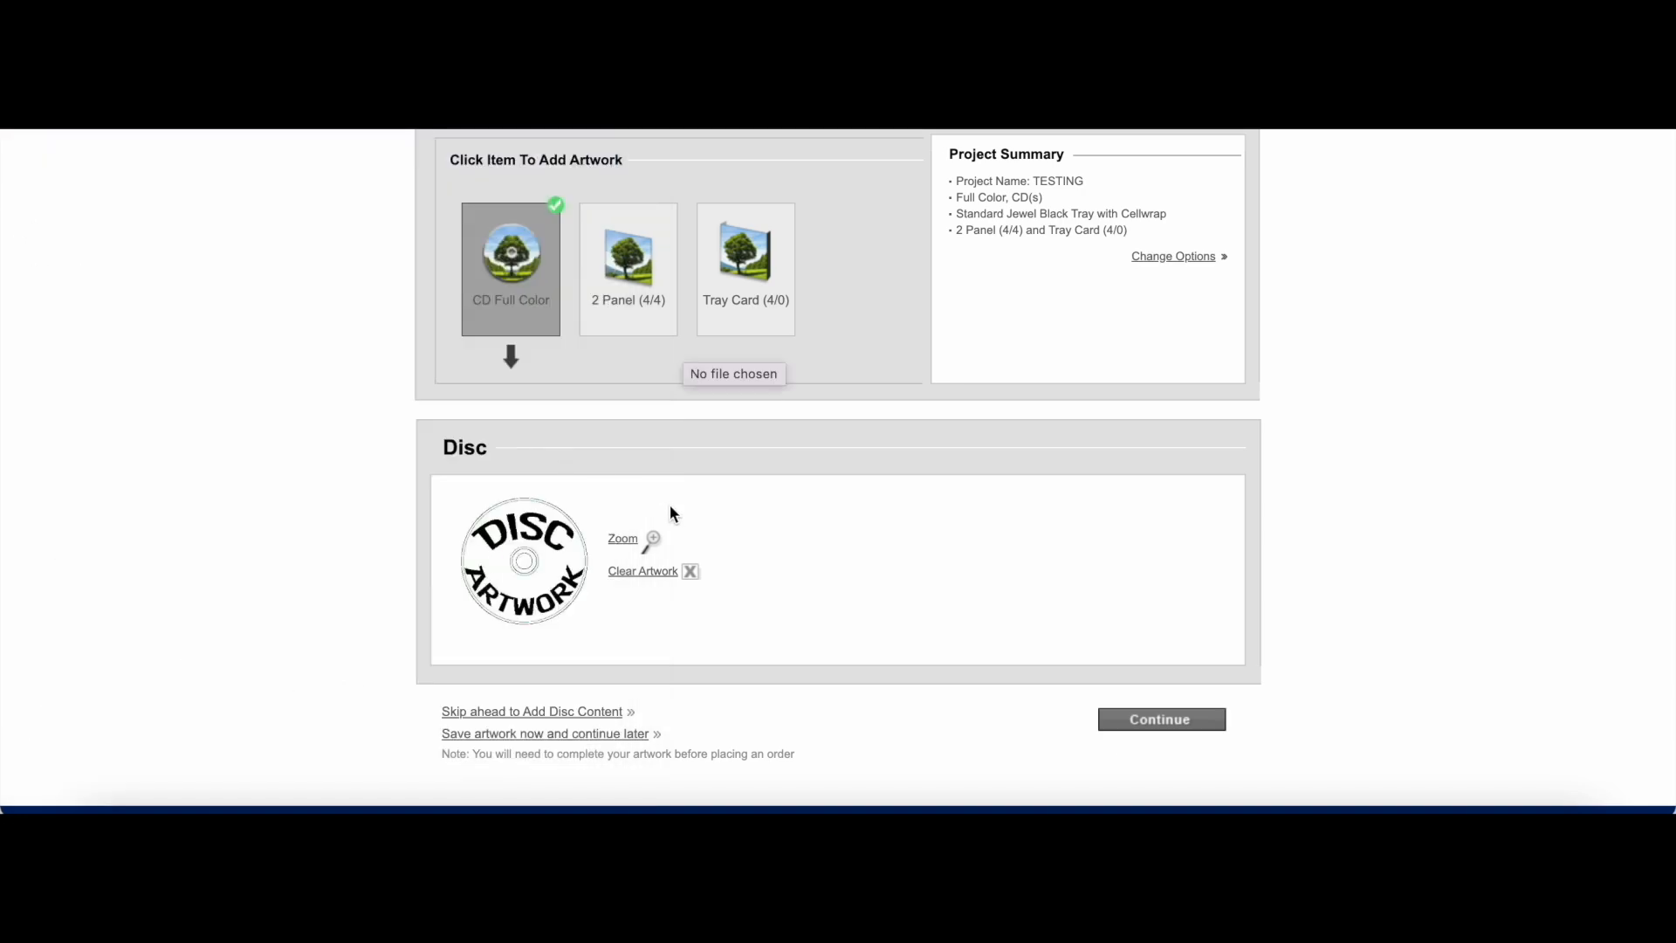
Step: Upload finished artwork for both the front and the back of the 2 Panel (4/4) insert
left_click(631, 298)
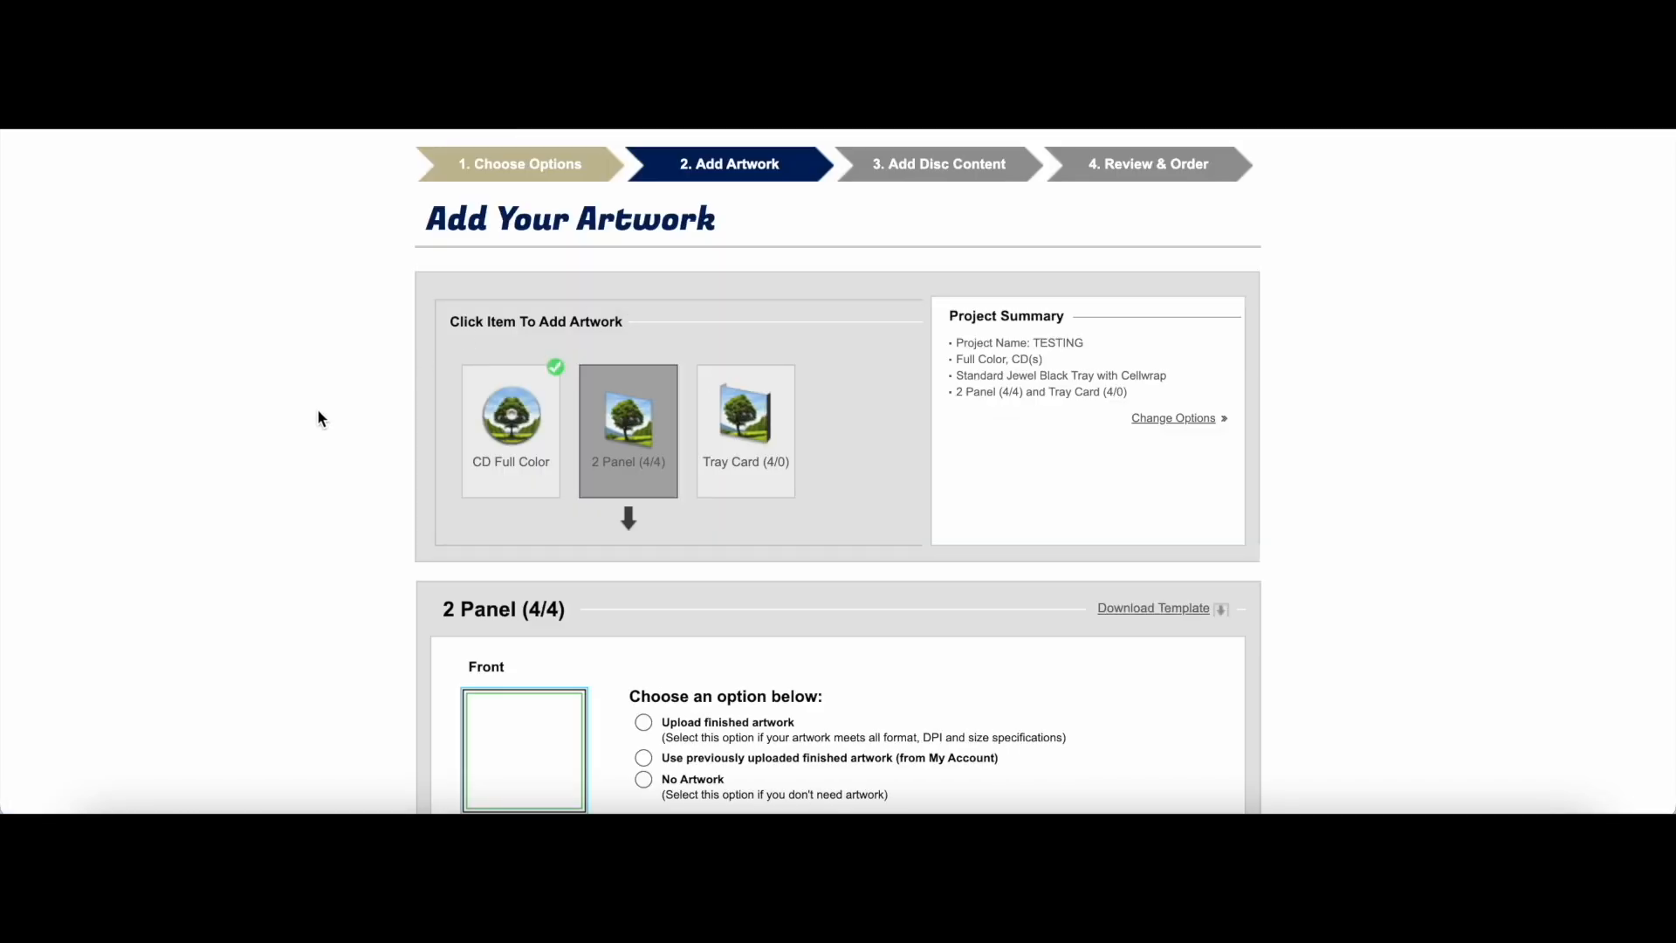
scroll(317, 408, "down", 3)
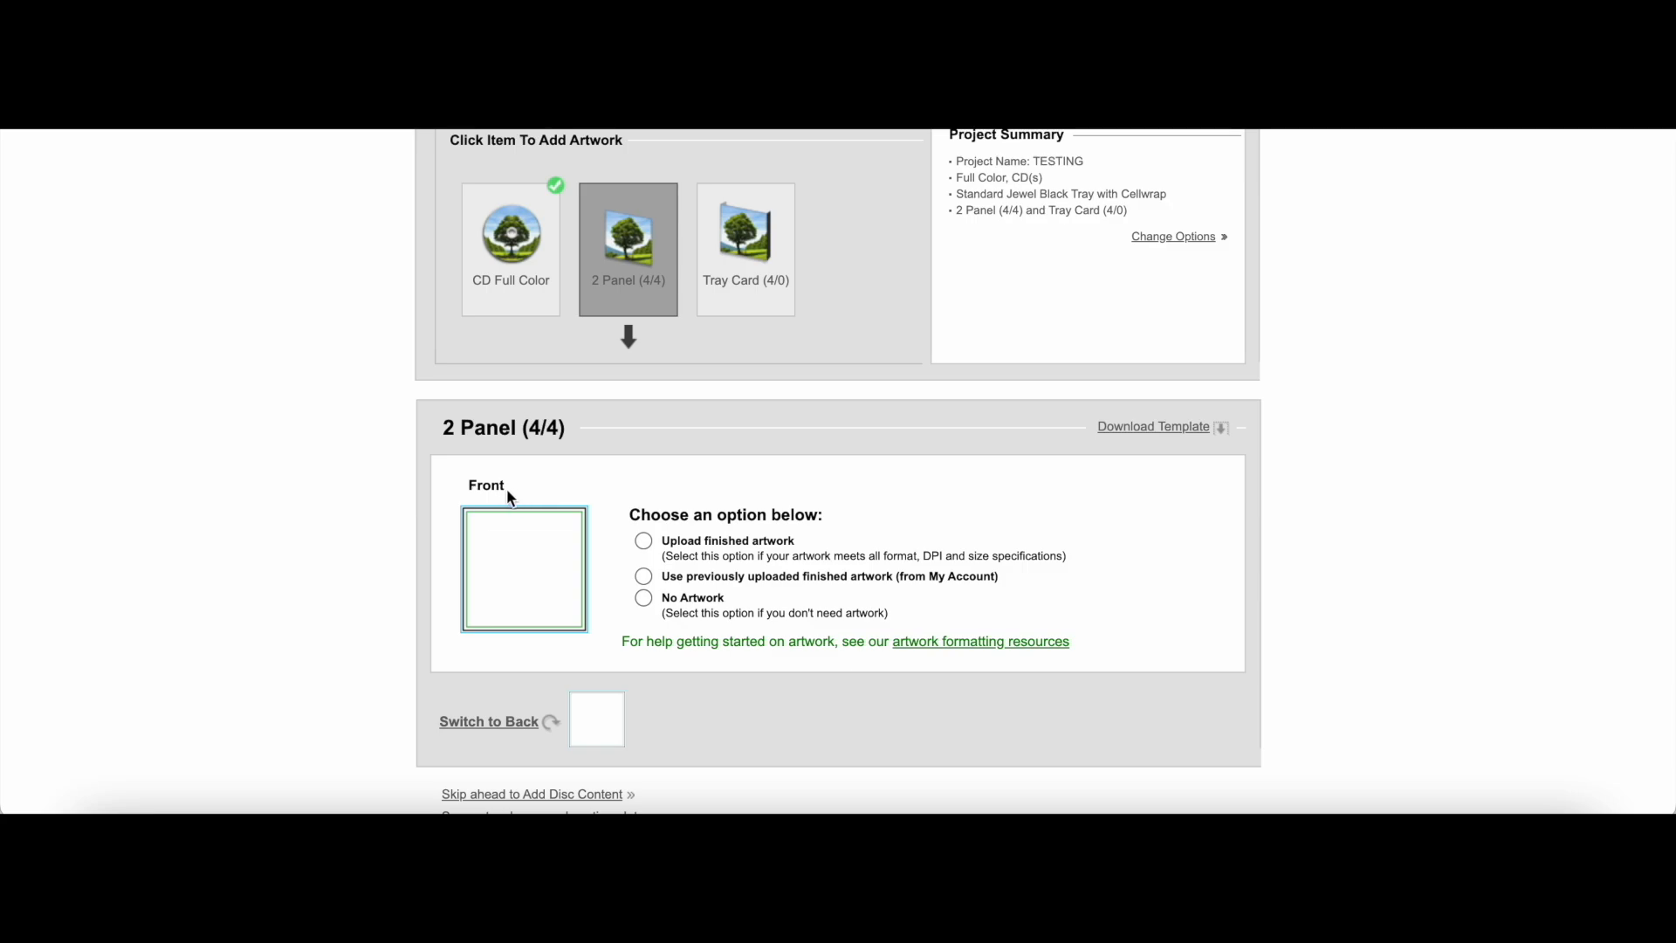
left_click(644, 540)
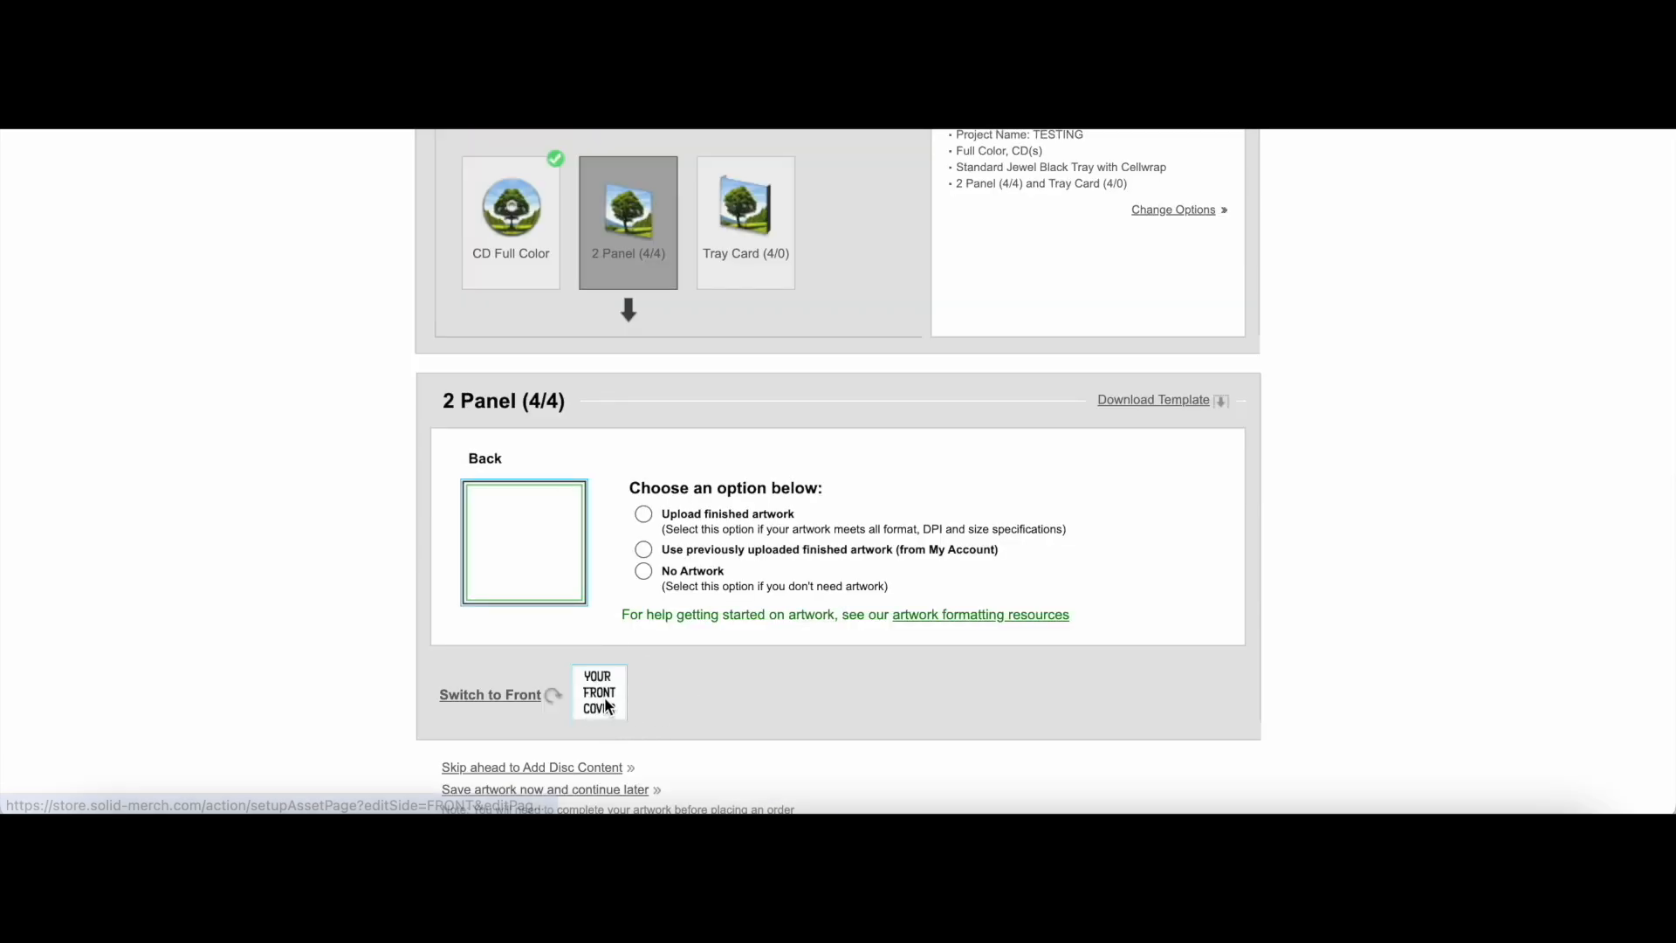
left_click(645, 514)
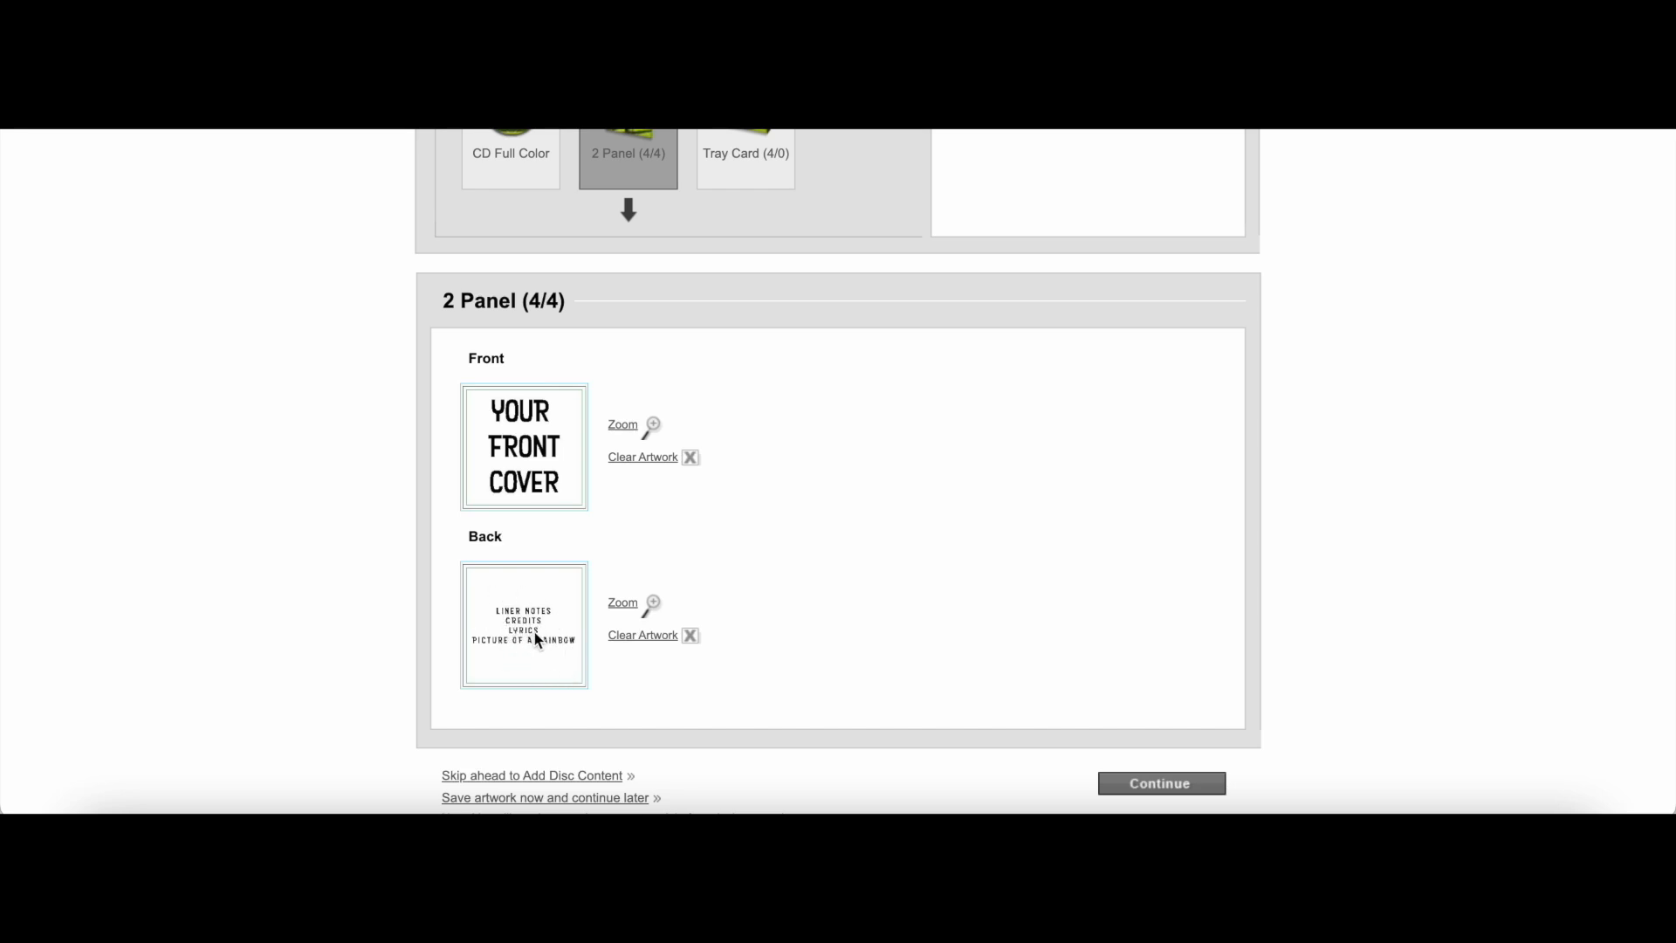
Step: Upload the finished tracklist and back cover artwork for the Tray Card (4/0), and continue to the artwork review
scroll(541, 650, "up", 2)
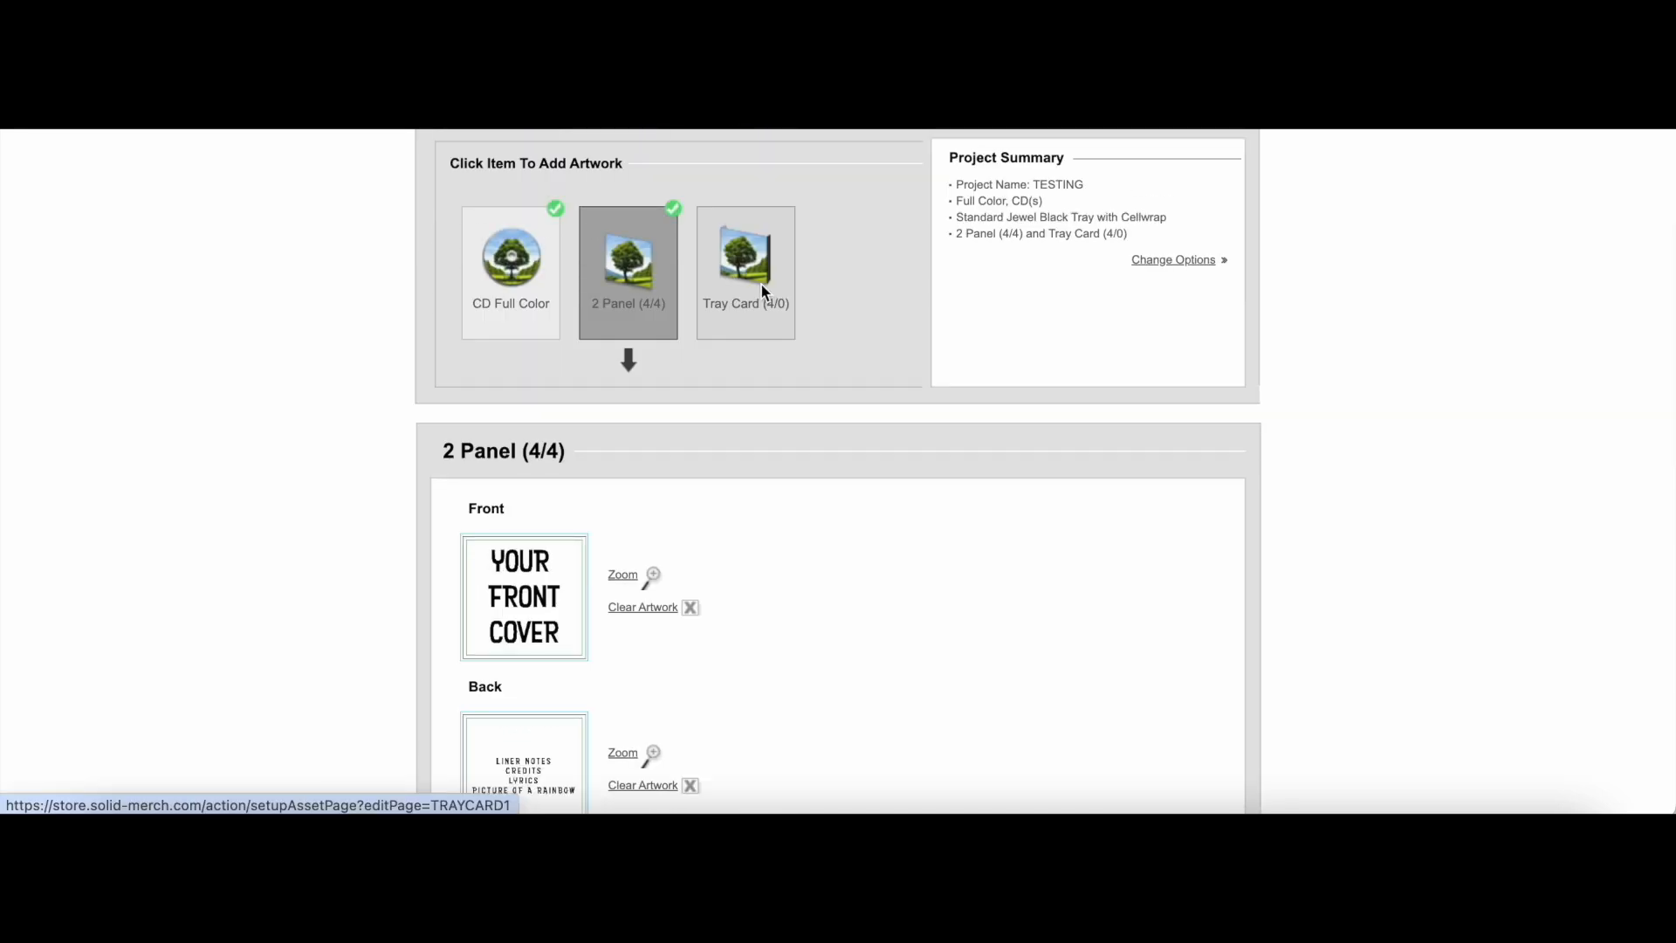
left_click(778, 285)
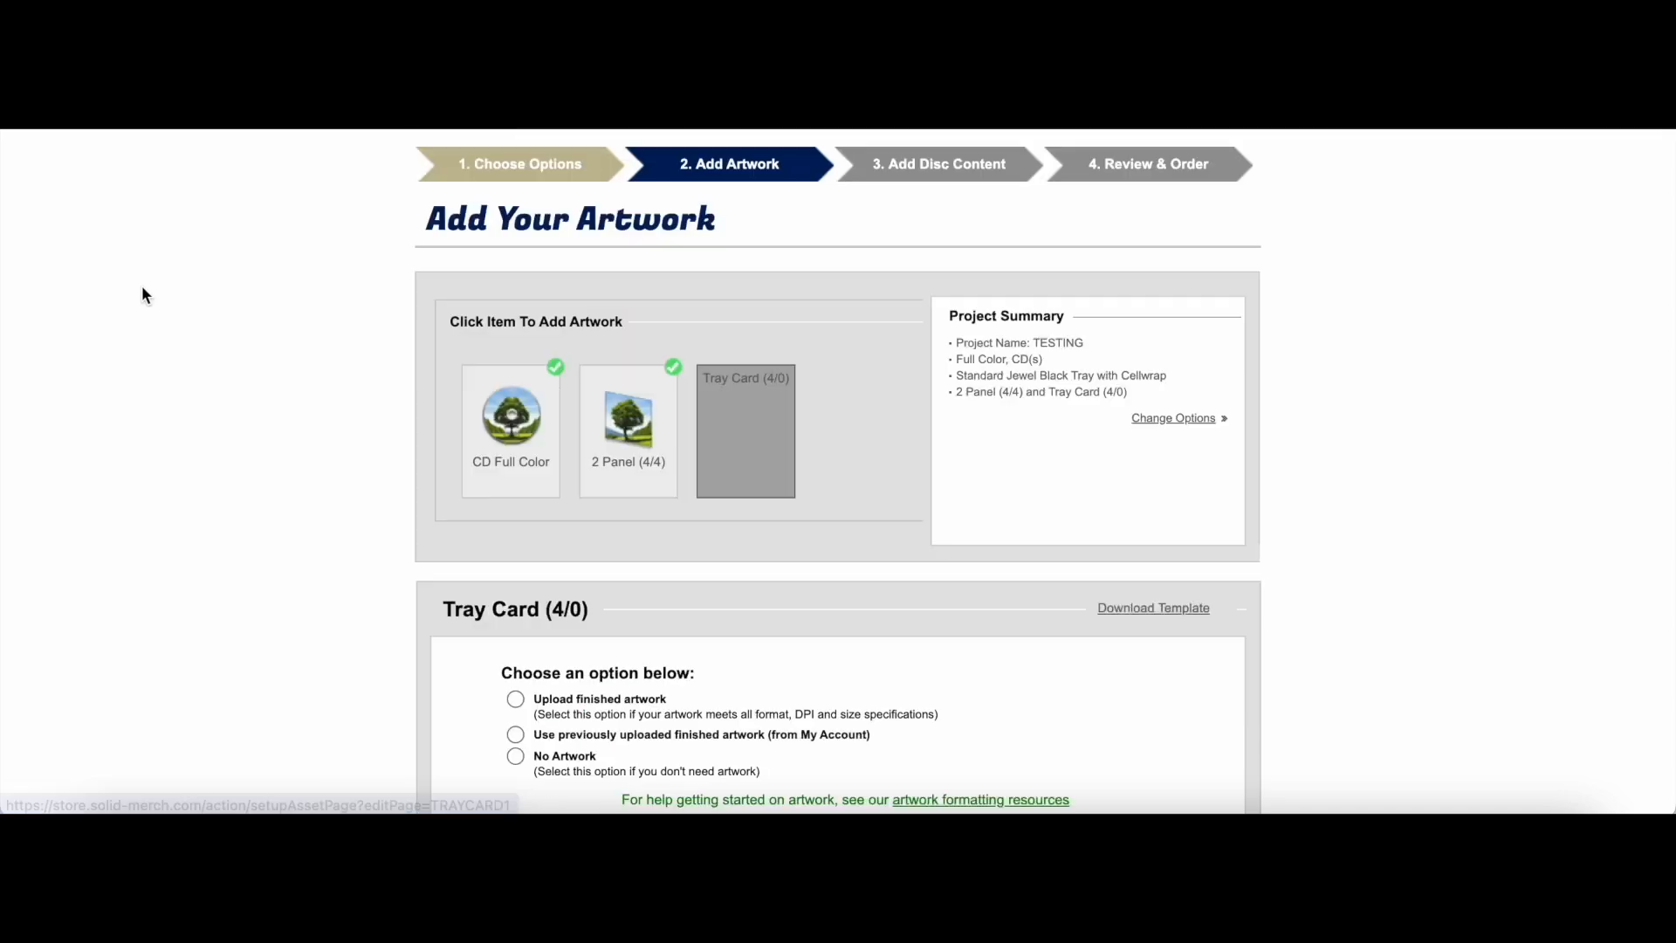
scroll(558, 463, "down", 6)
scroll(559, 461, "up", 1)
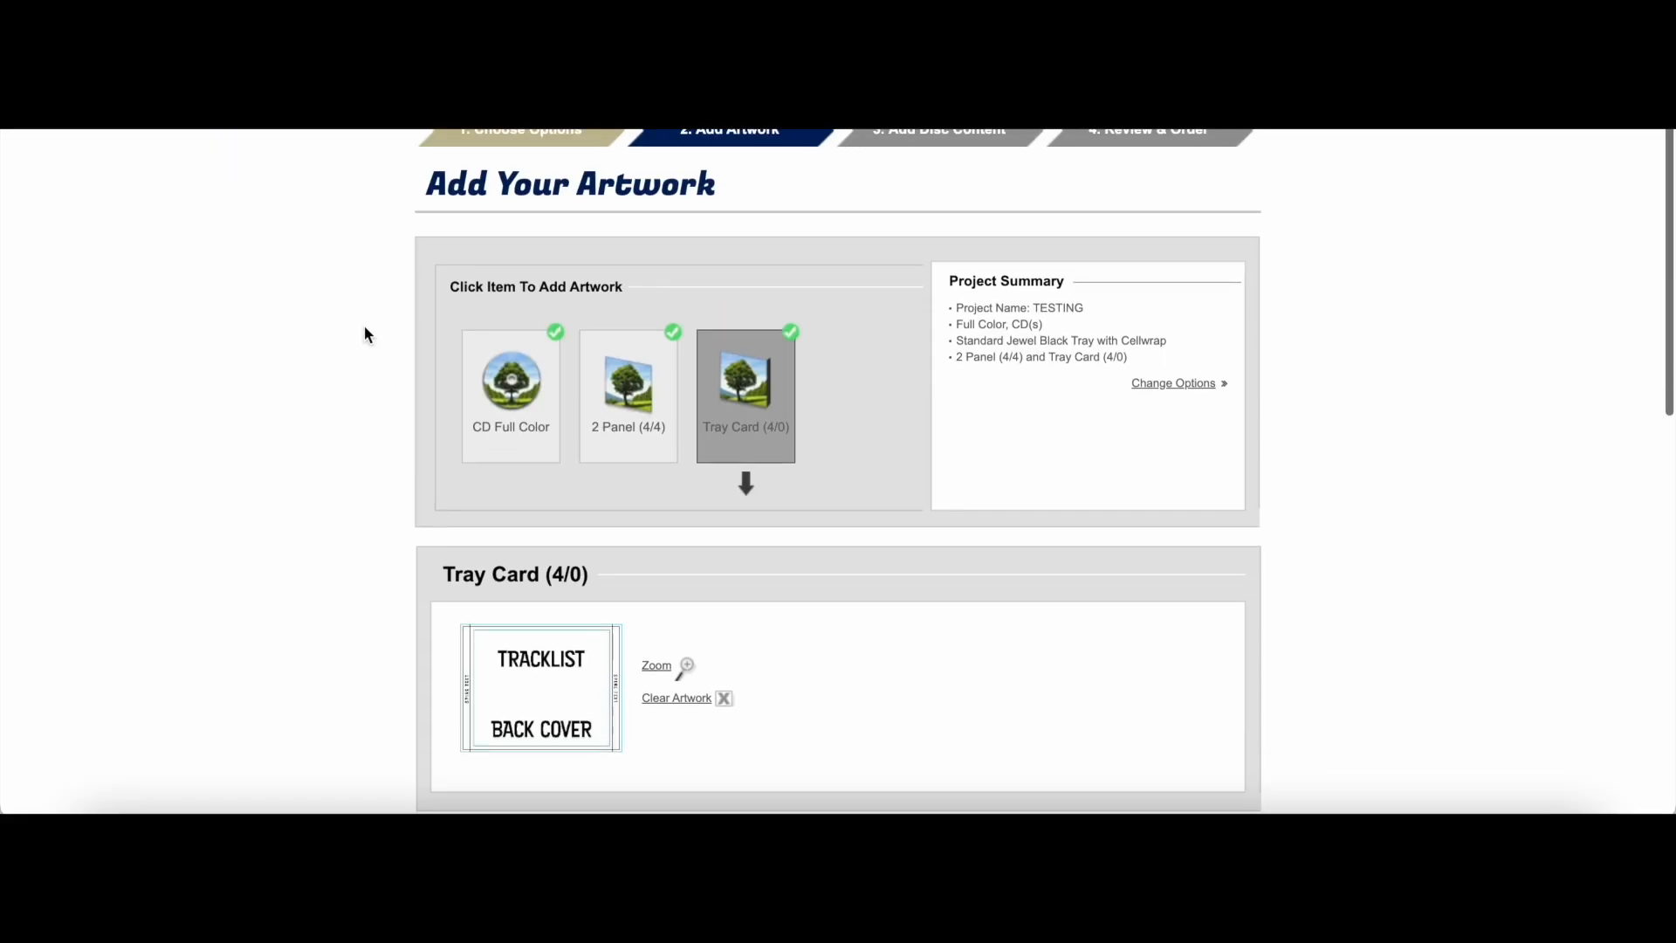
scroll(364, 334, "down", 2)
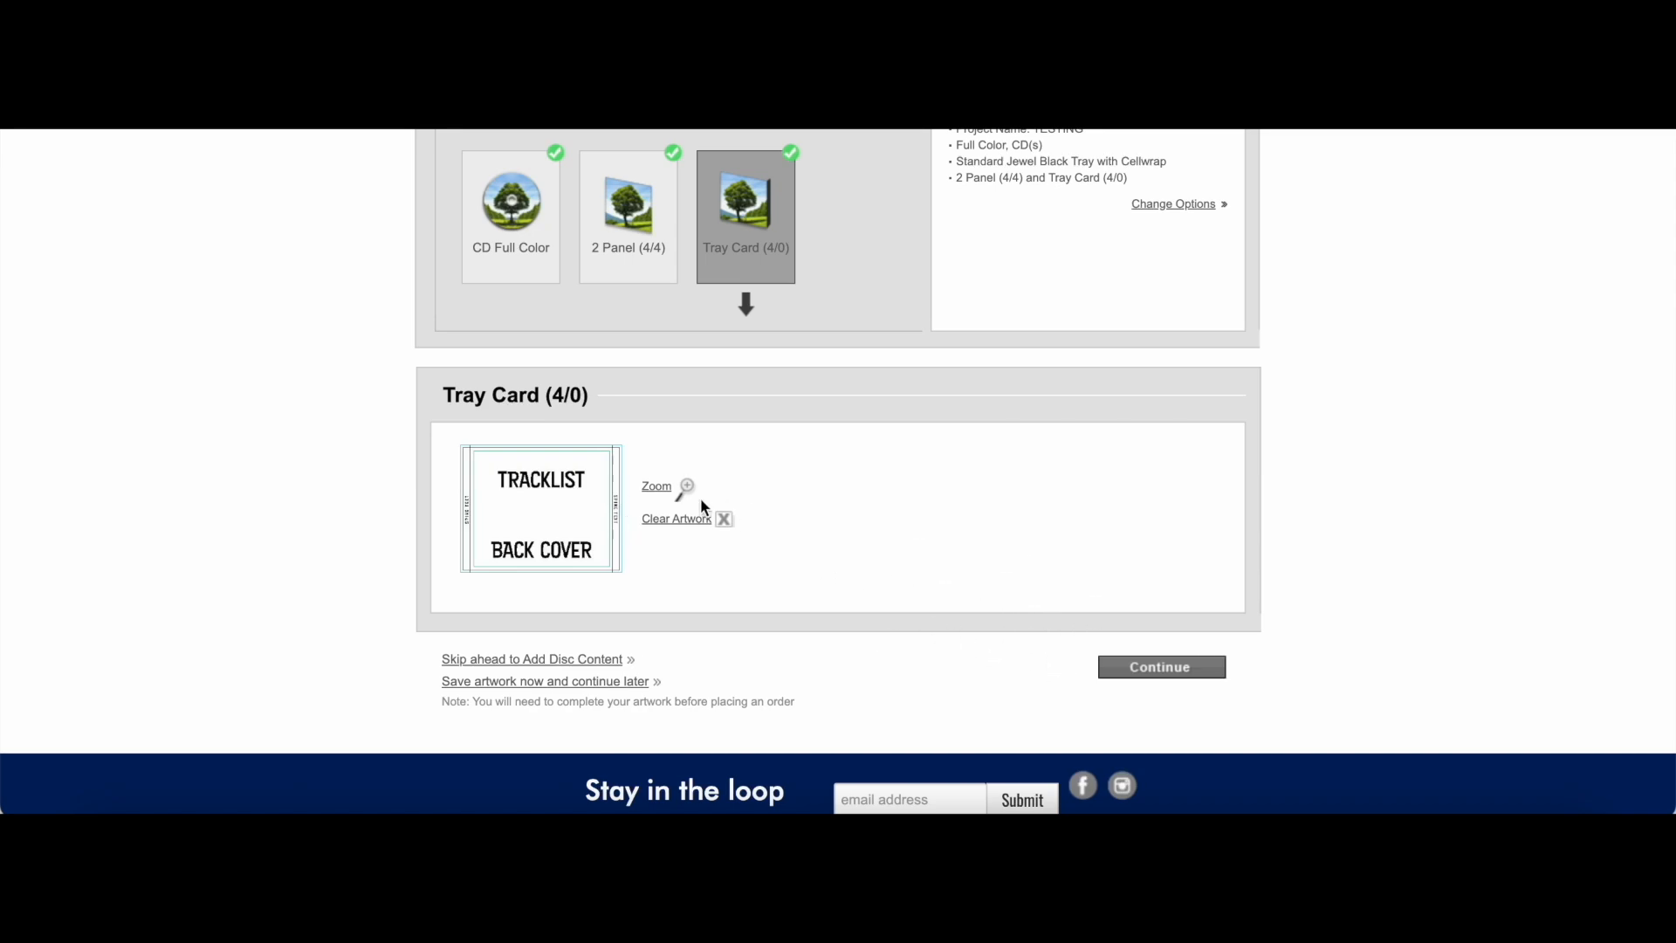
left_click(1152, 669)
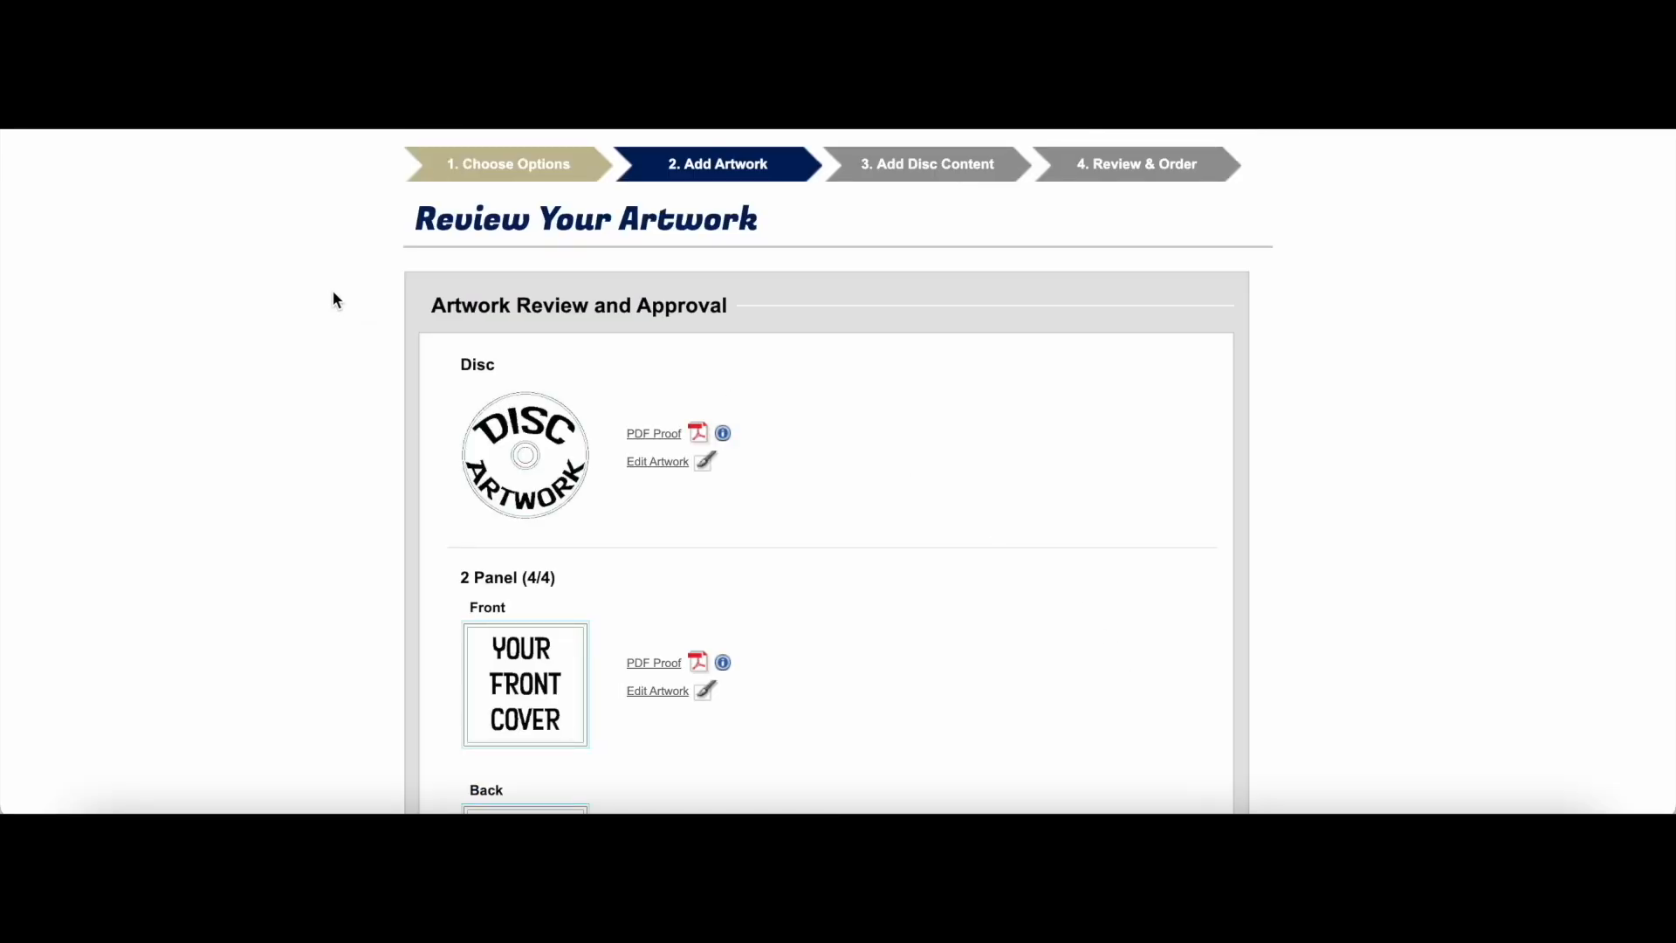
Step: Review the artwork, accept all four required approval statements and the optional Solid Merch website display, and continue to the disc content
scroll(177, 364, "down", 1)
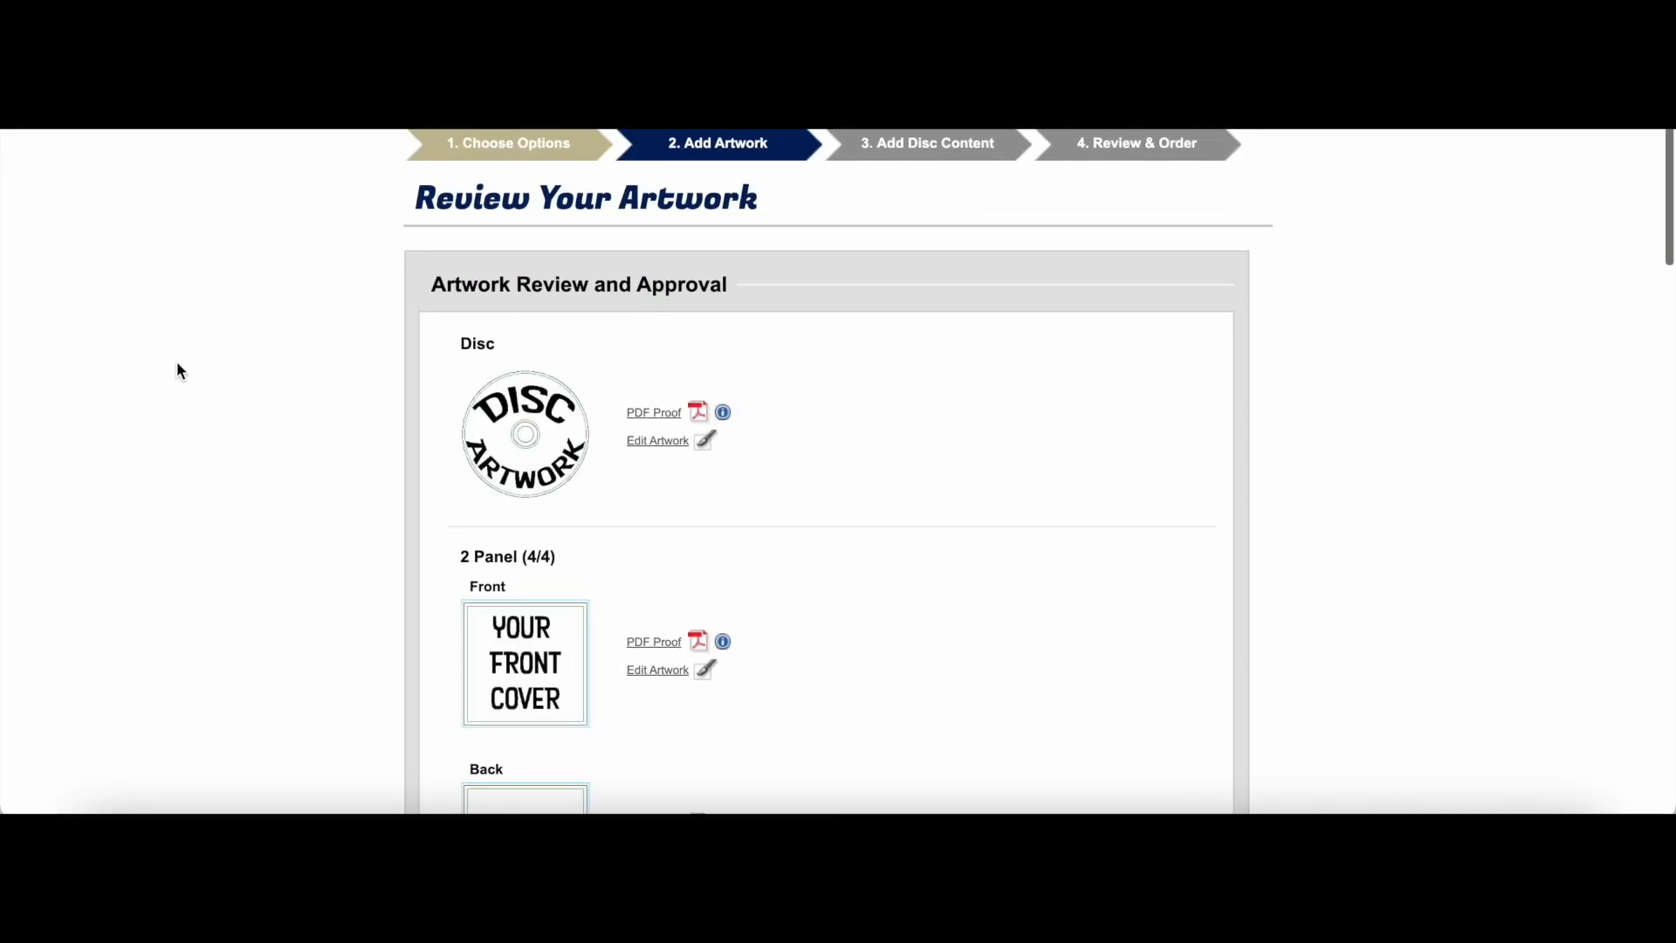
scroll(177, 368, "down", 2)
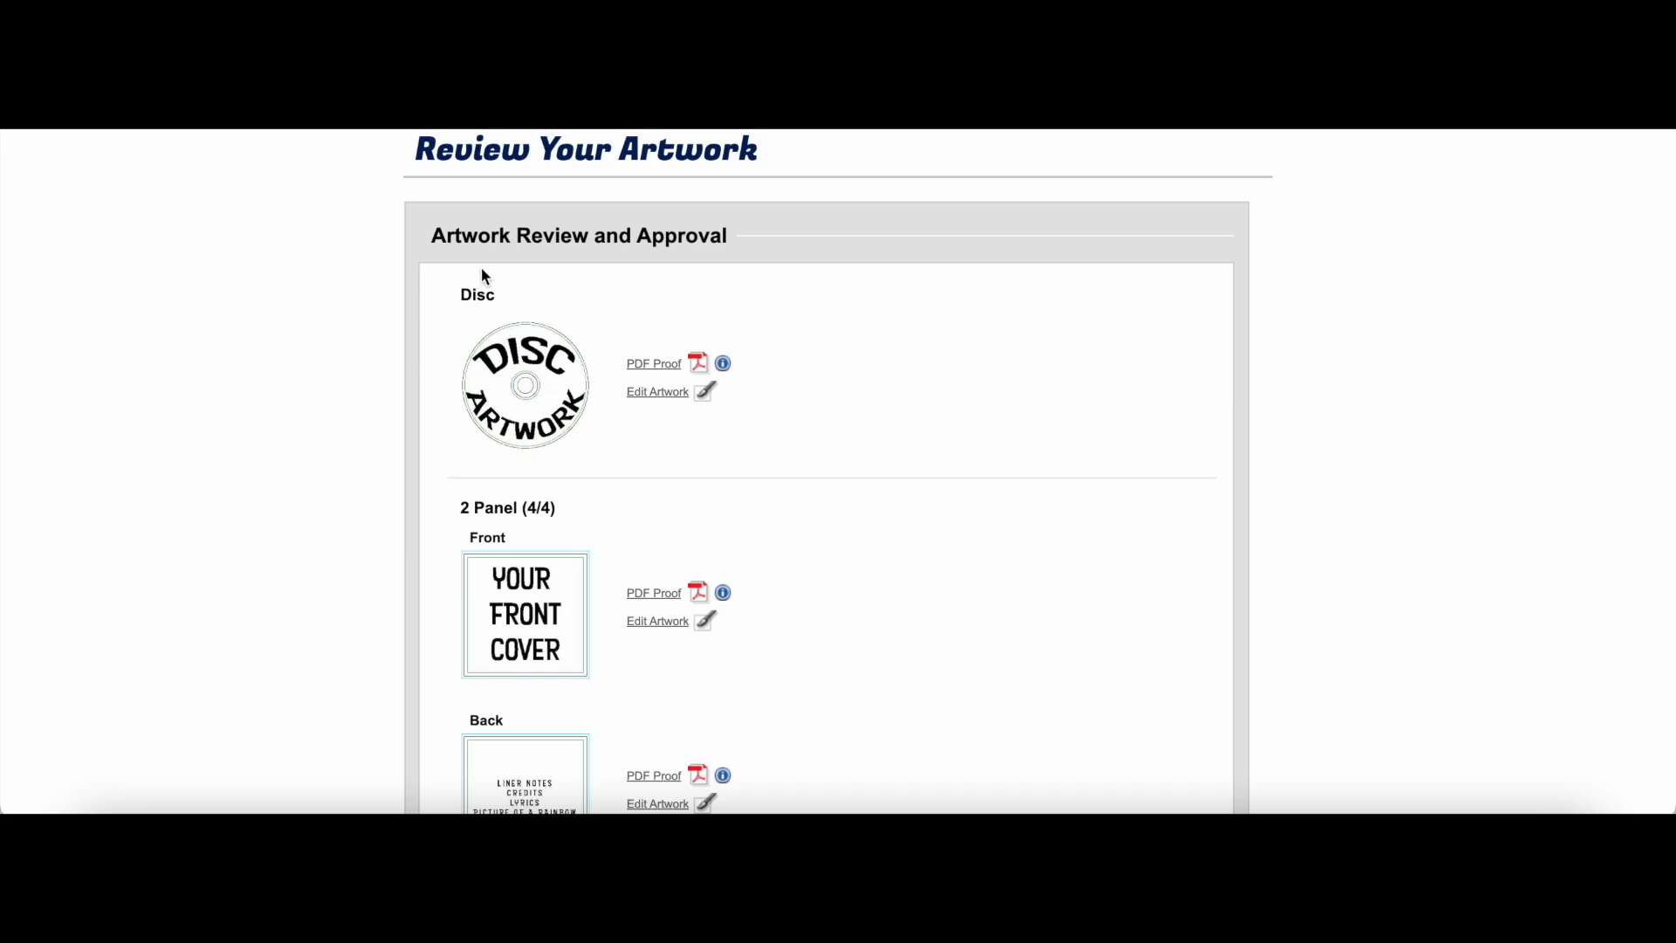
scroll(285, 363, "down", 10)
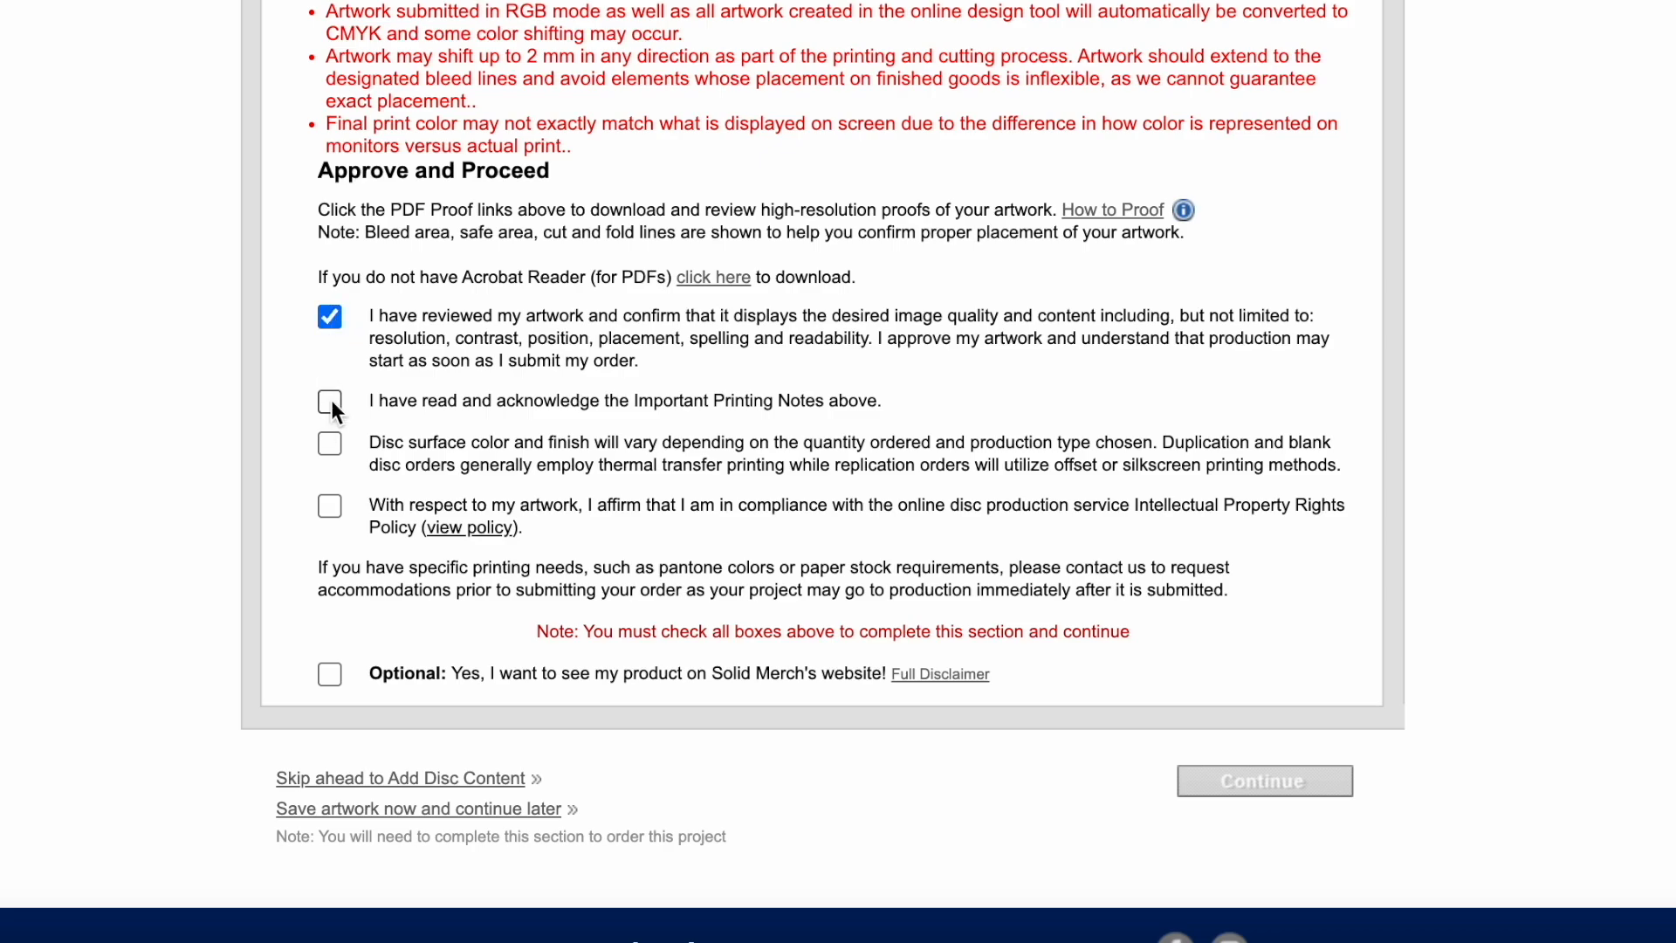
left_click(337, 505)
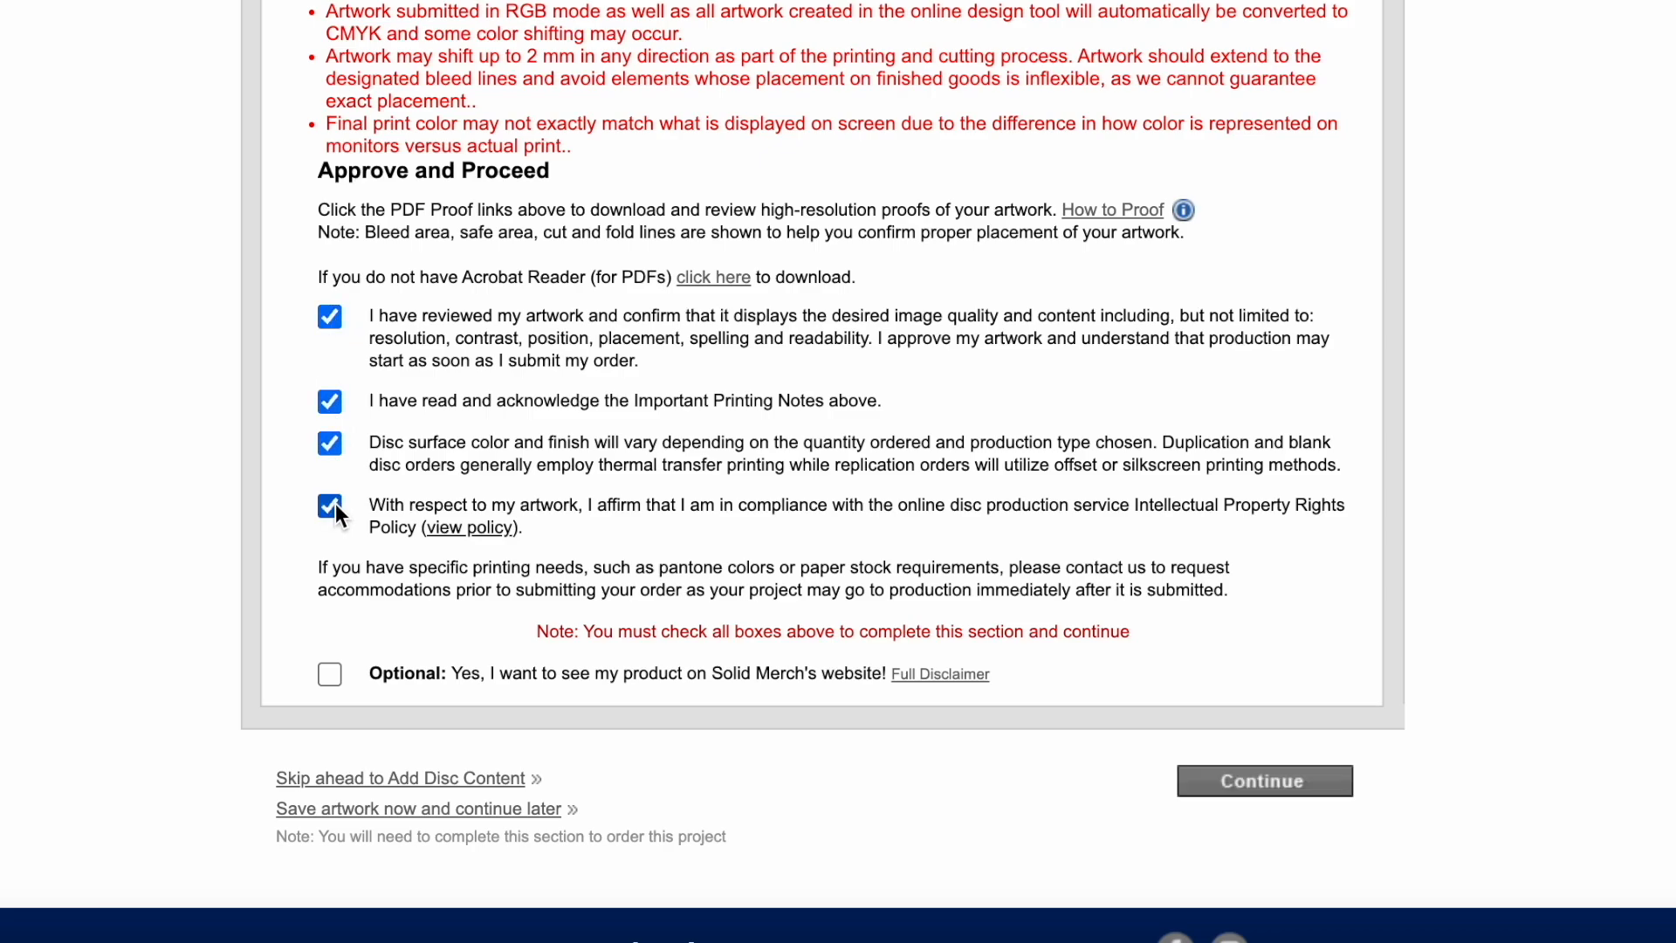
scroll(360, 617, "down", 1)
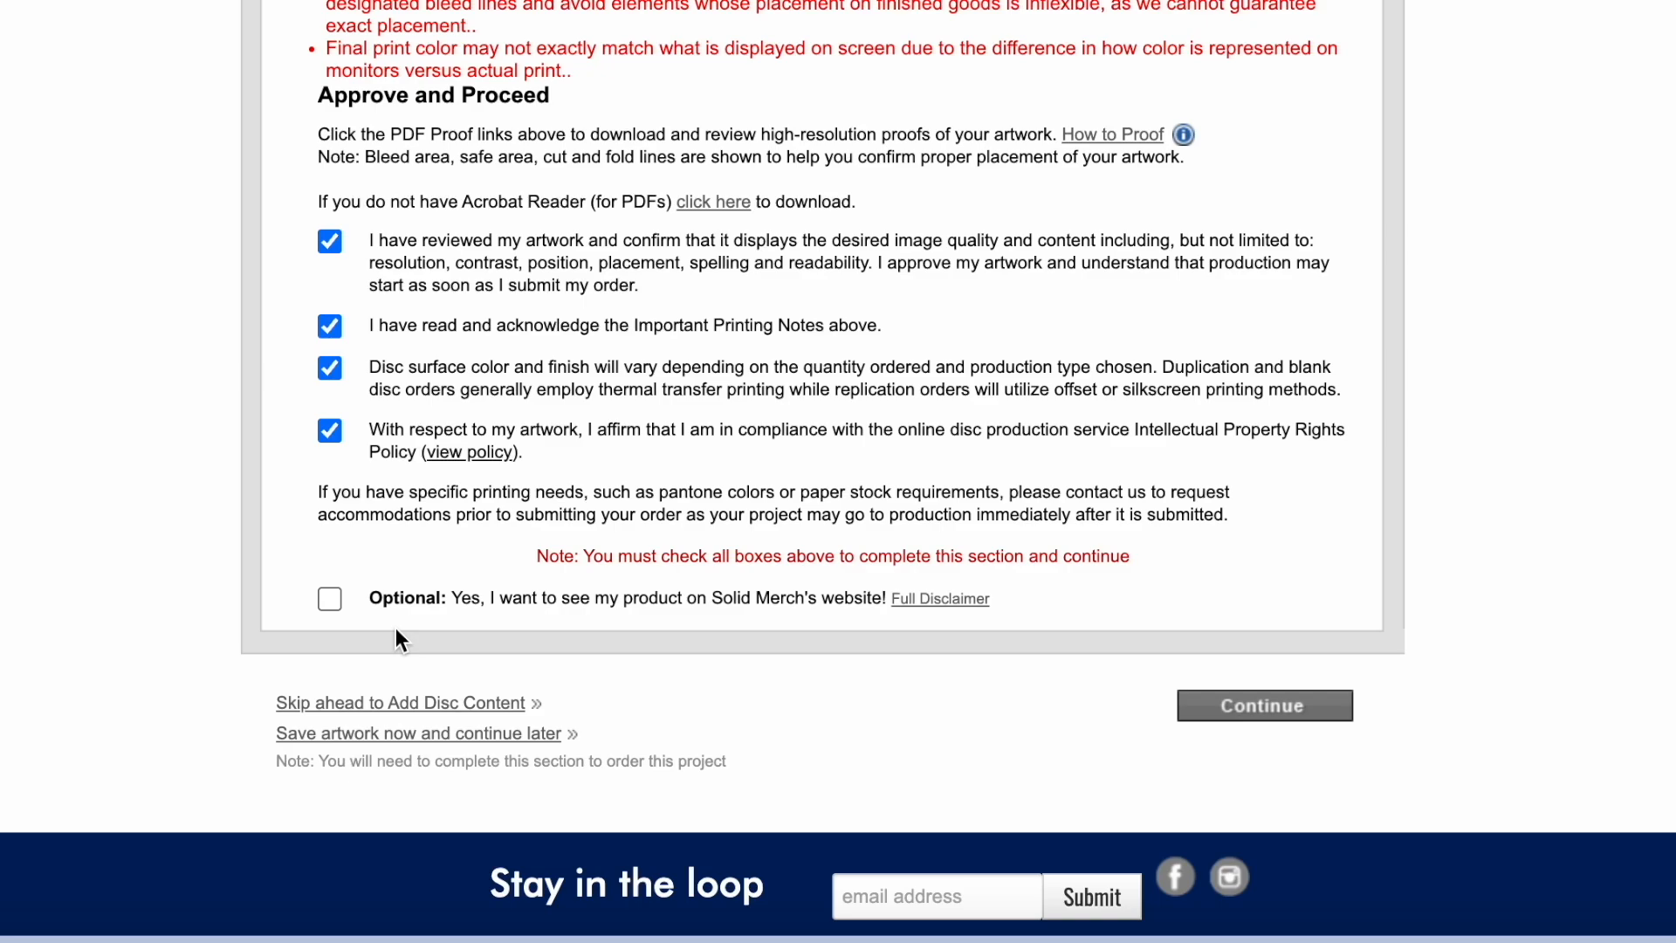
scroll(396, 628, "down", 1)
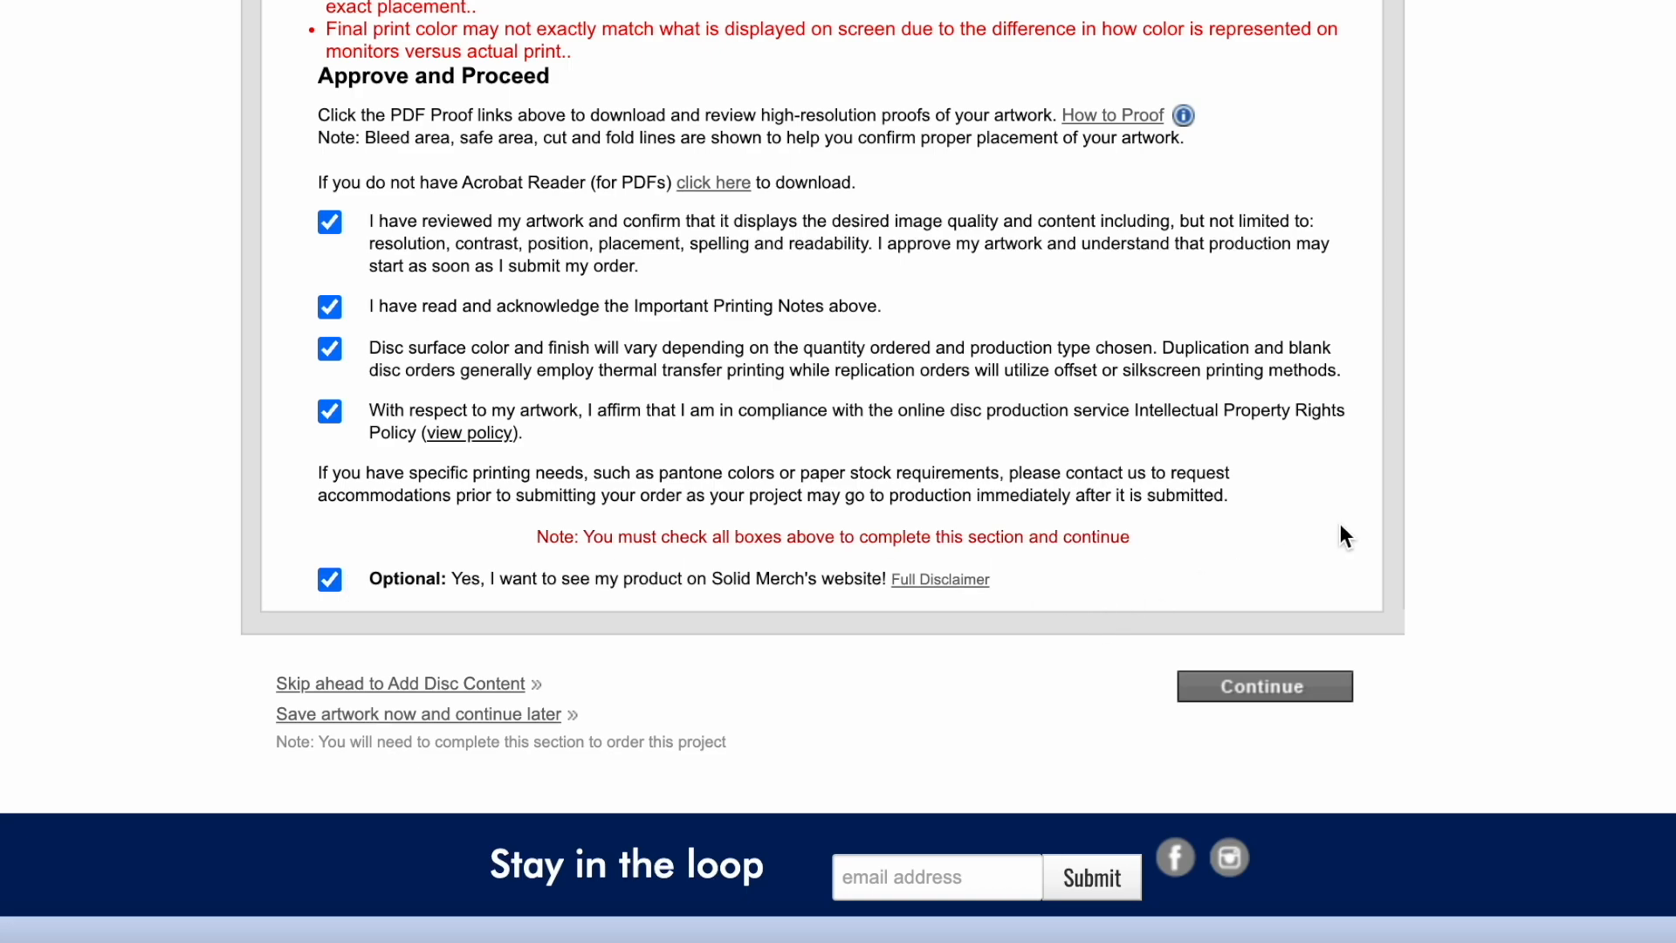
left_click(1270, 688)
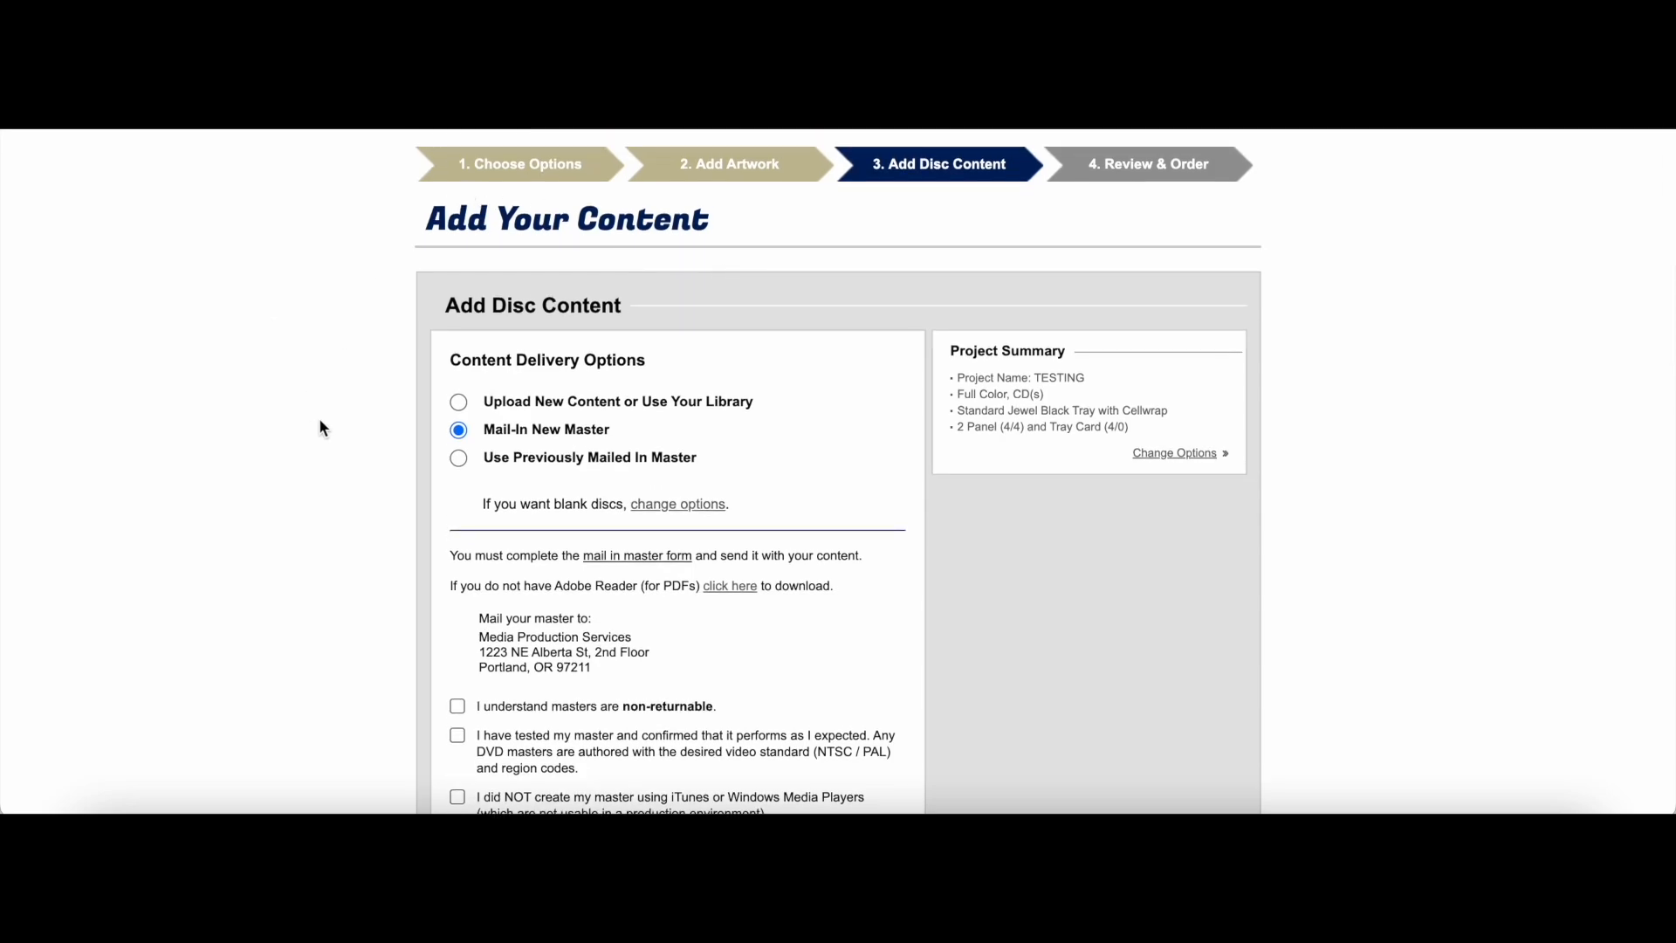
Step: Review the content delivery options and set the delivery to Upload New Content or Use Your Library
scroll(317, 419, "down", 1)
scroll(320, 420, "down", 3)
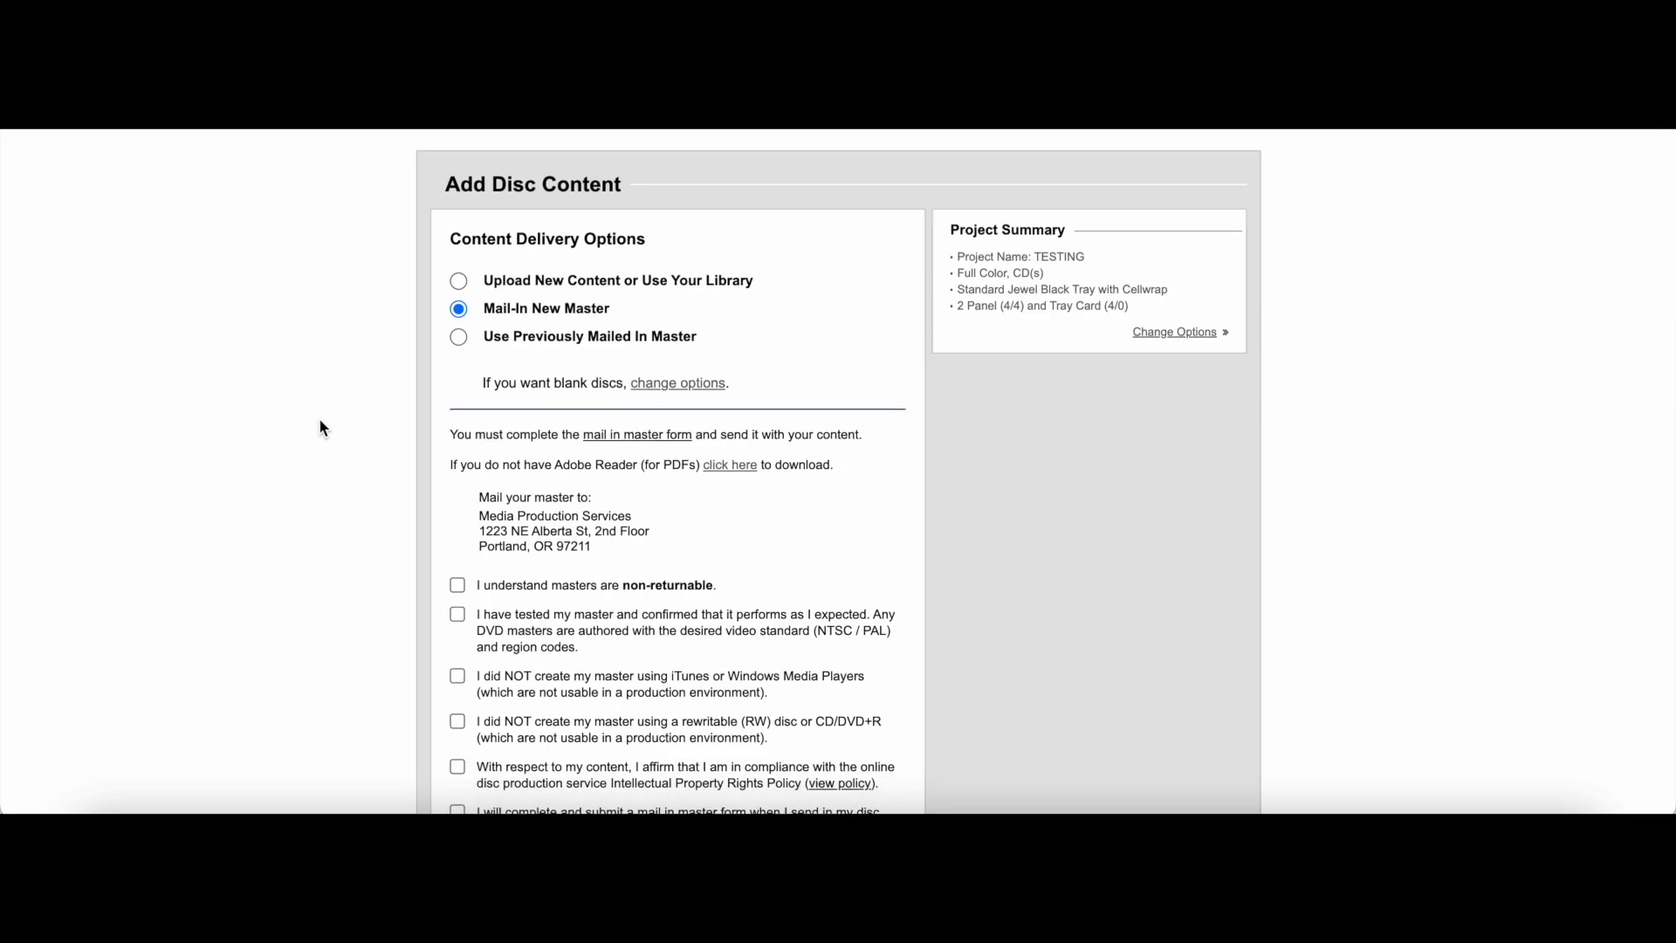
scroll(317, 417, "up", 2)
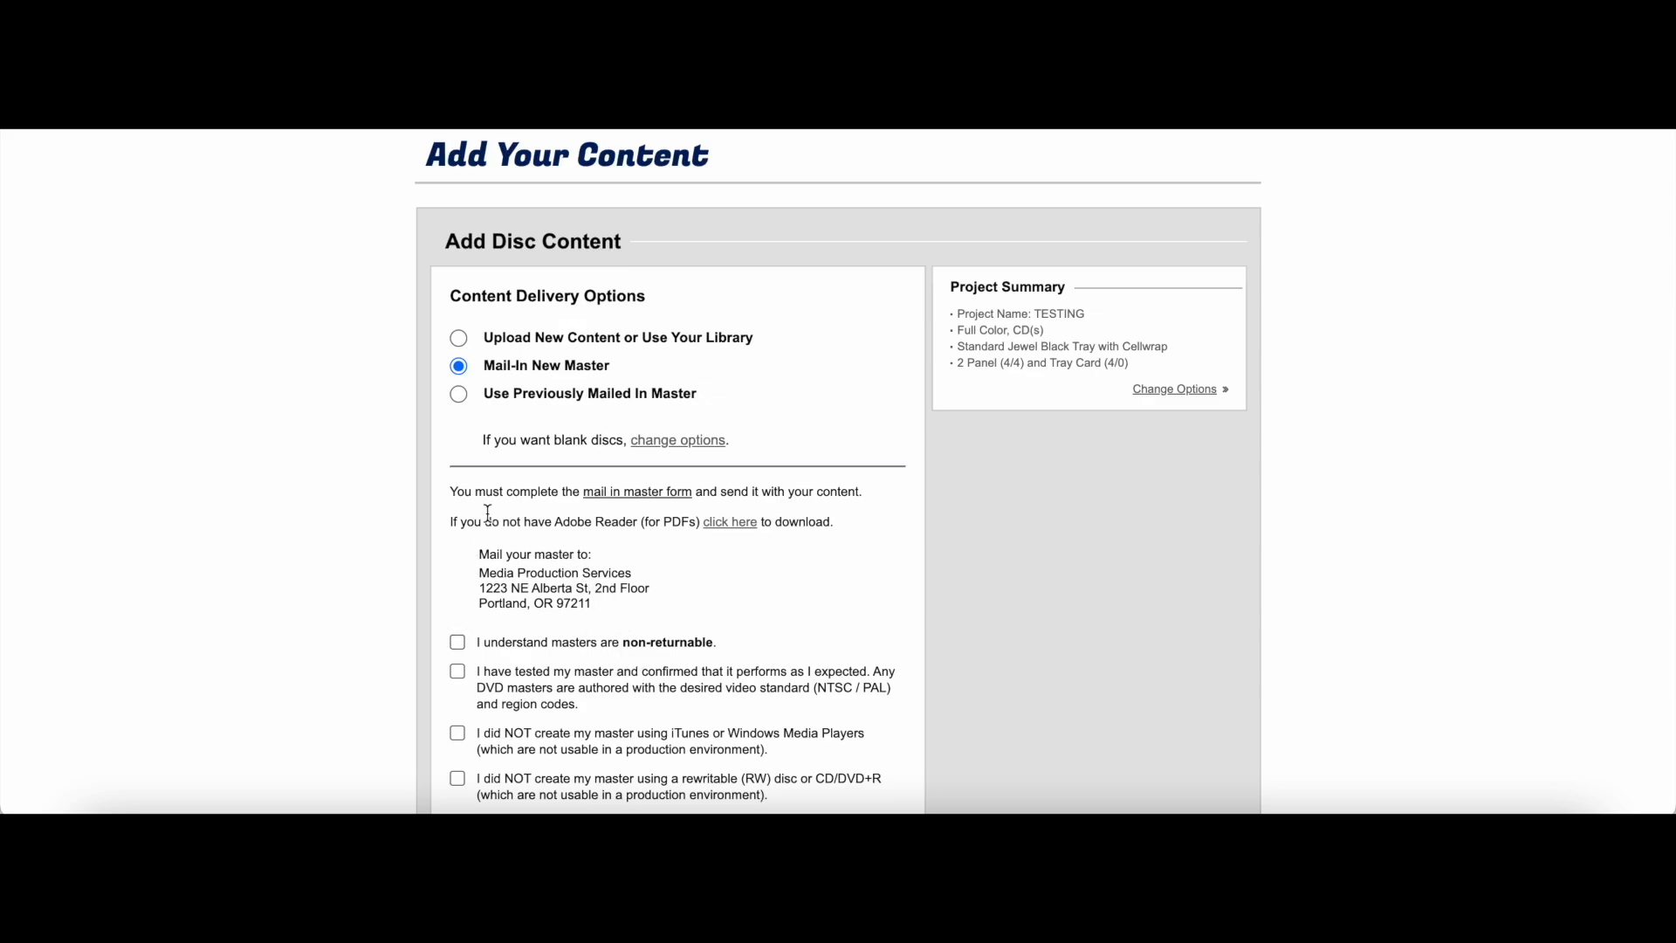
left_click(456, 335)
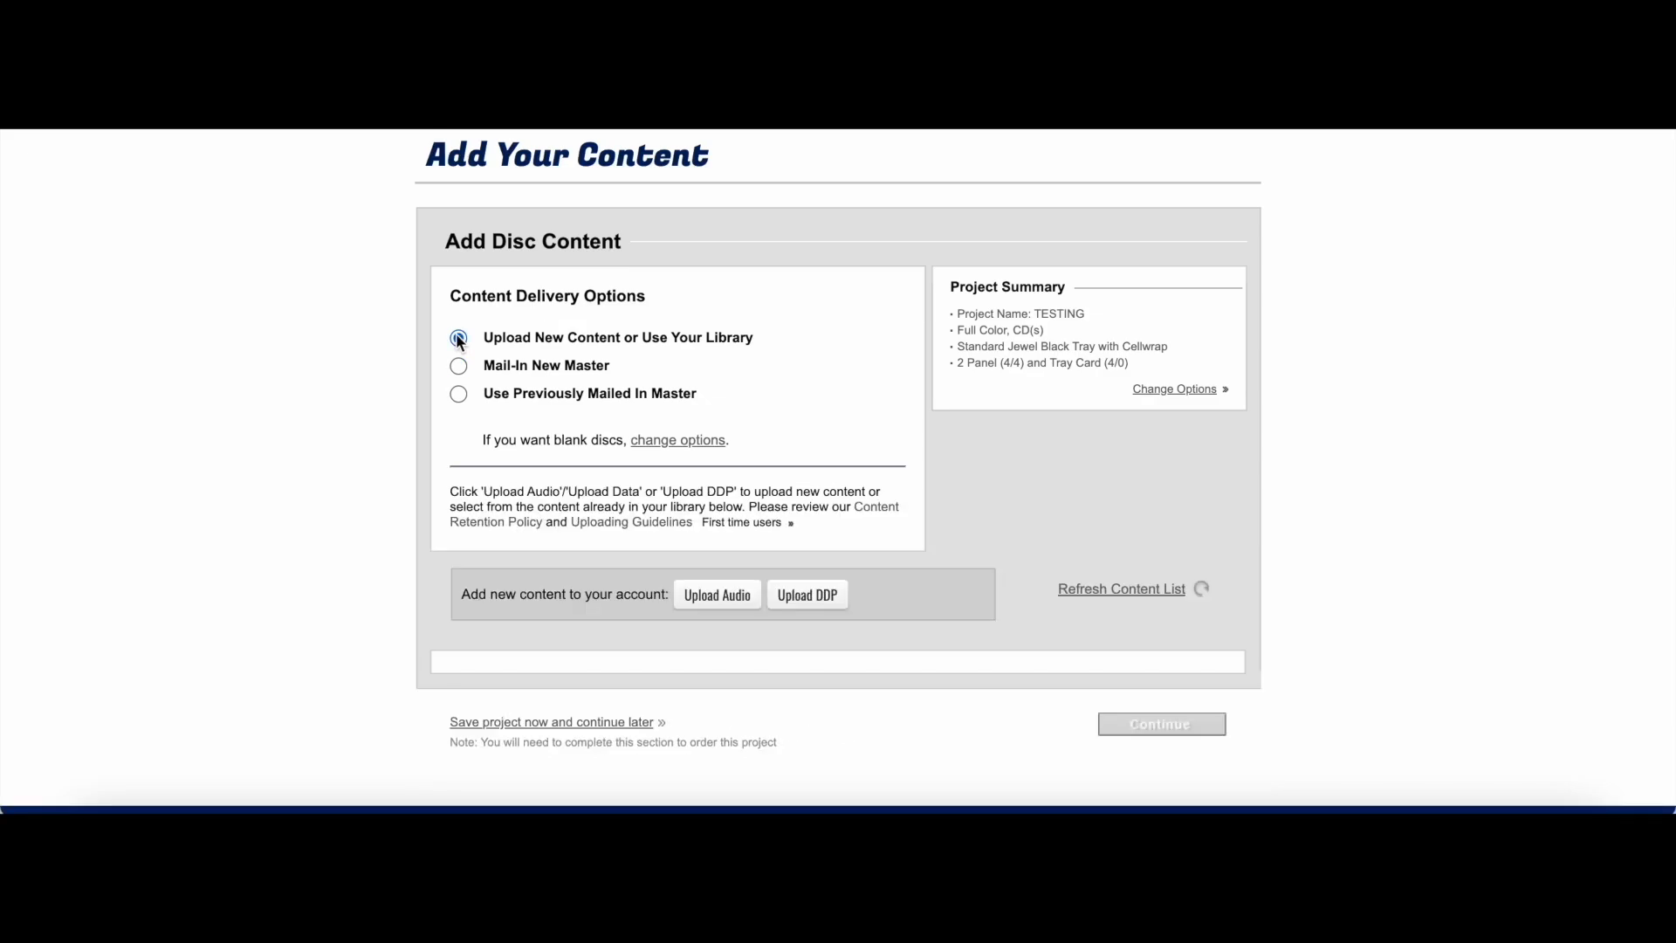
scroll(409, 316, "down", 1)
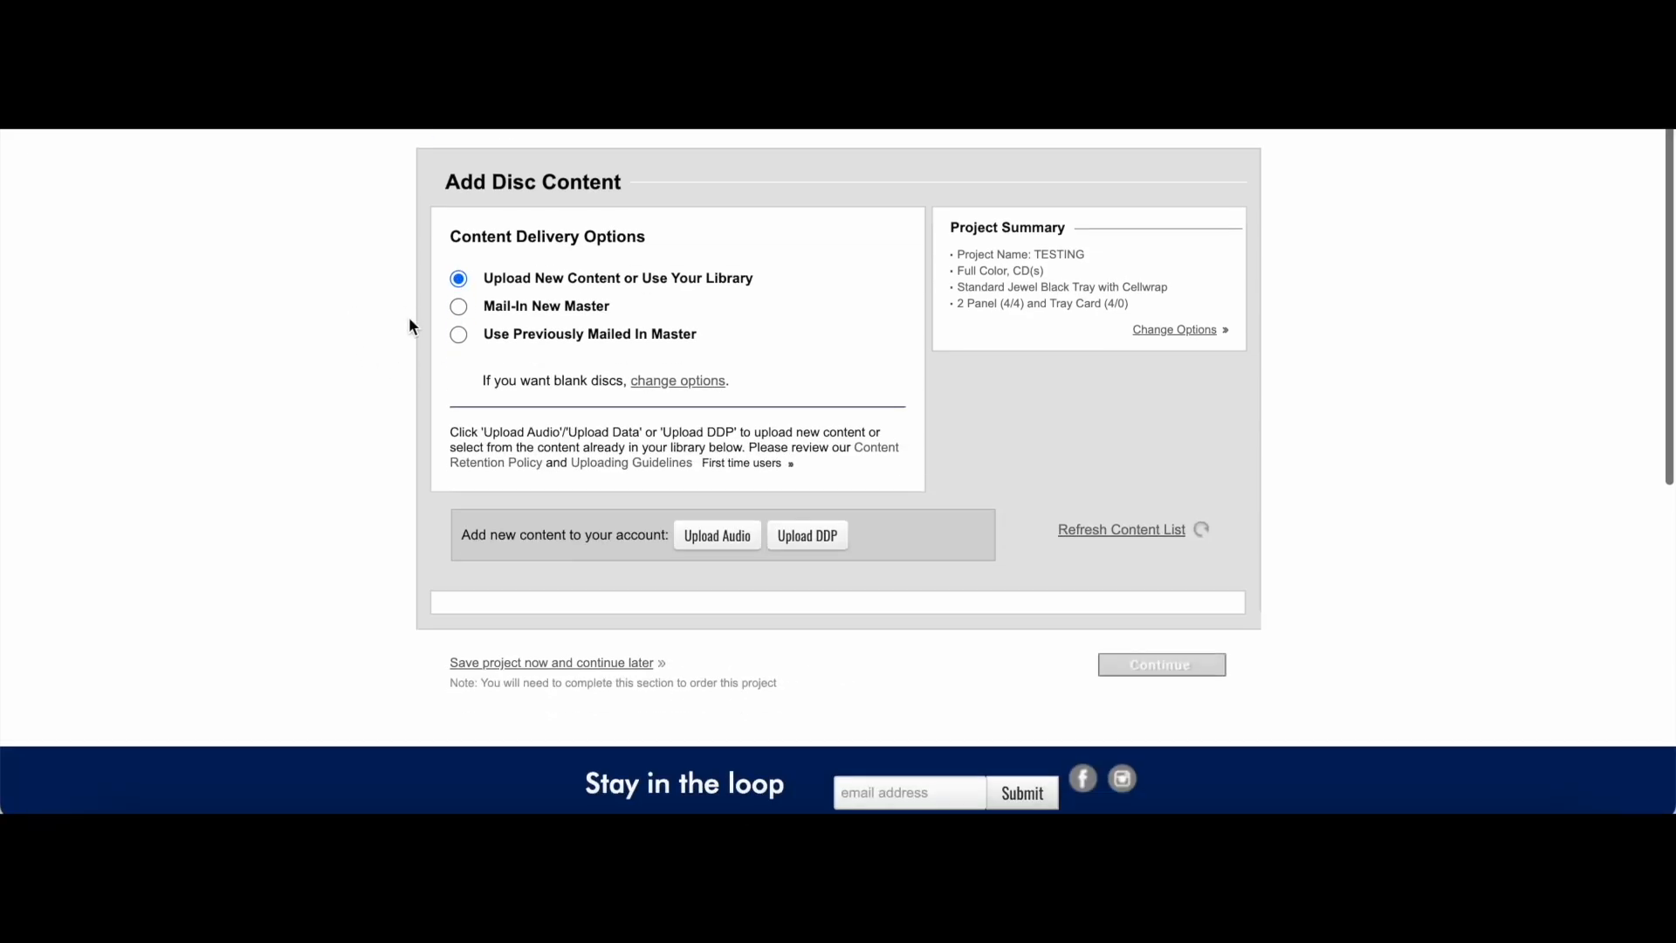
Step: Start an audio upload with the album name TESTING and add Sample Audio.wav, Sample Audio 2.wav and Sample Audio 3.wav
left_click(701, 535)
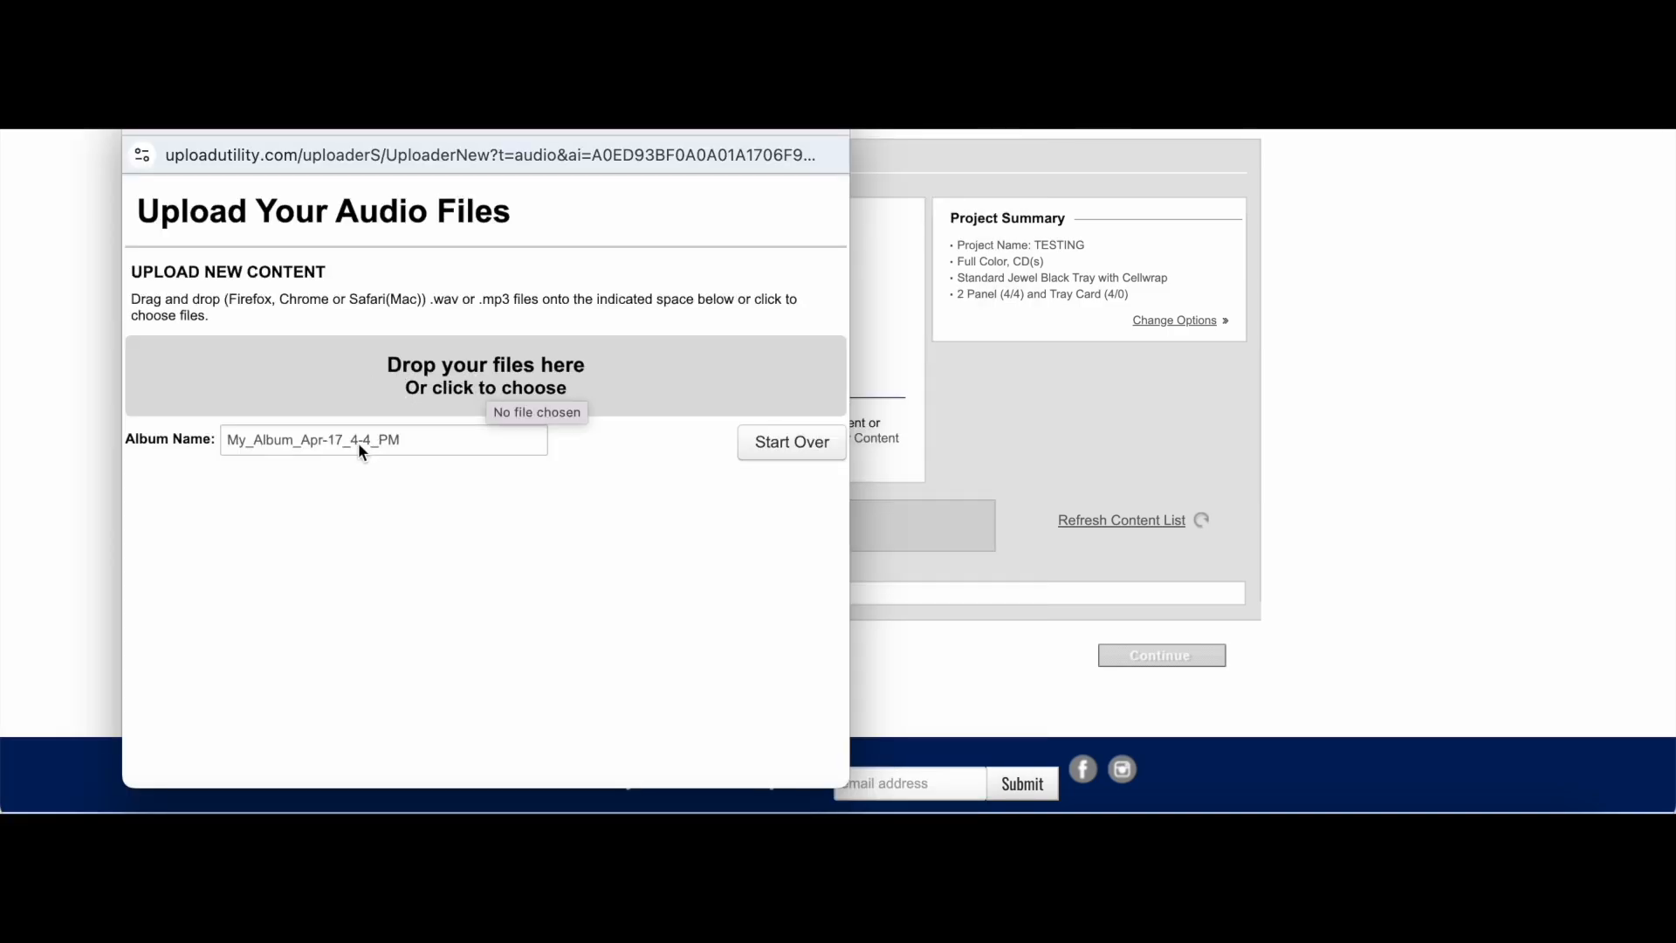
left_click(360, 445)
type("TESTING")
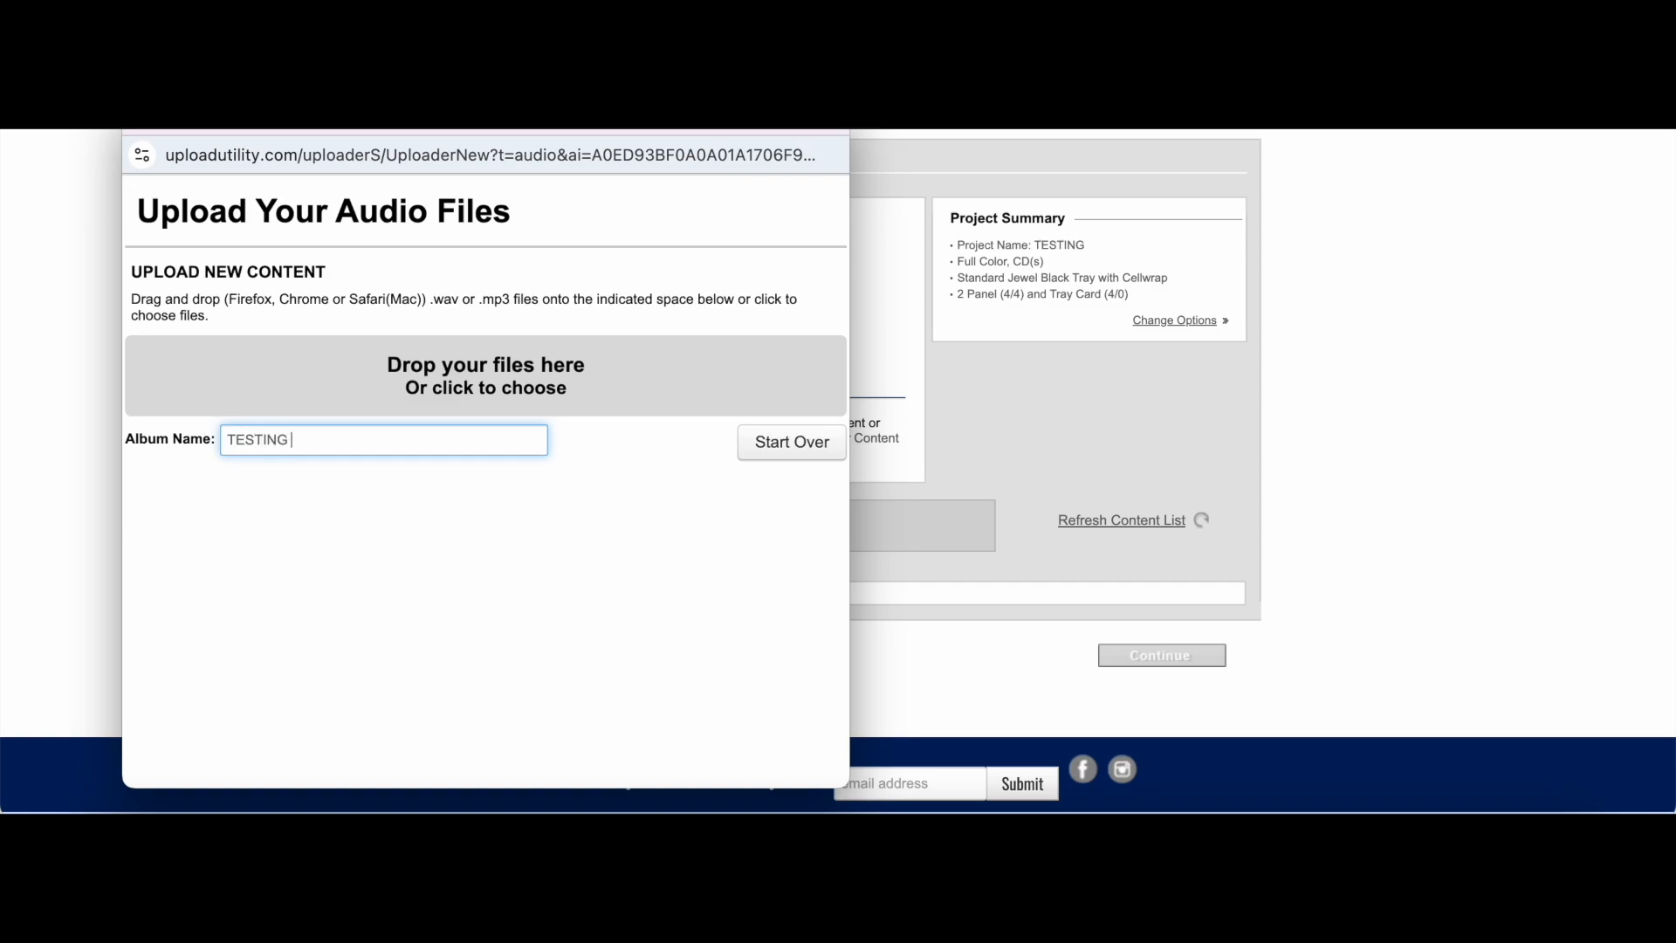
left_click(457, 379)
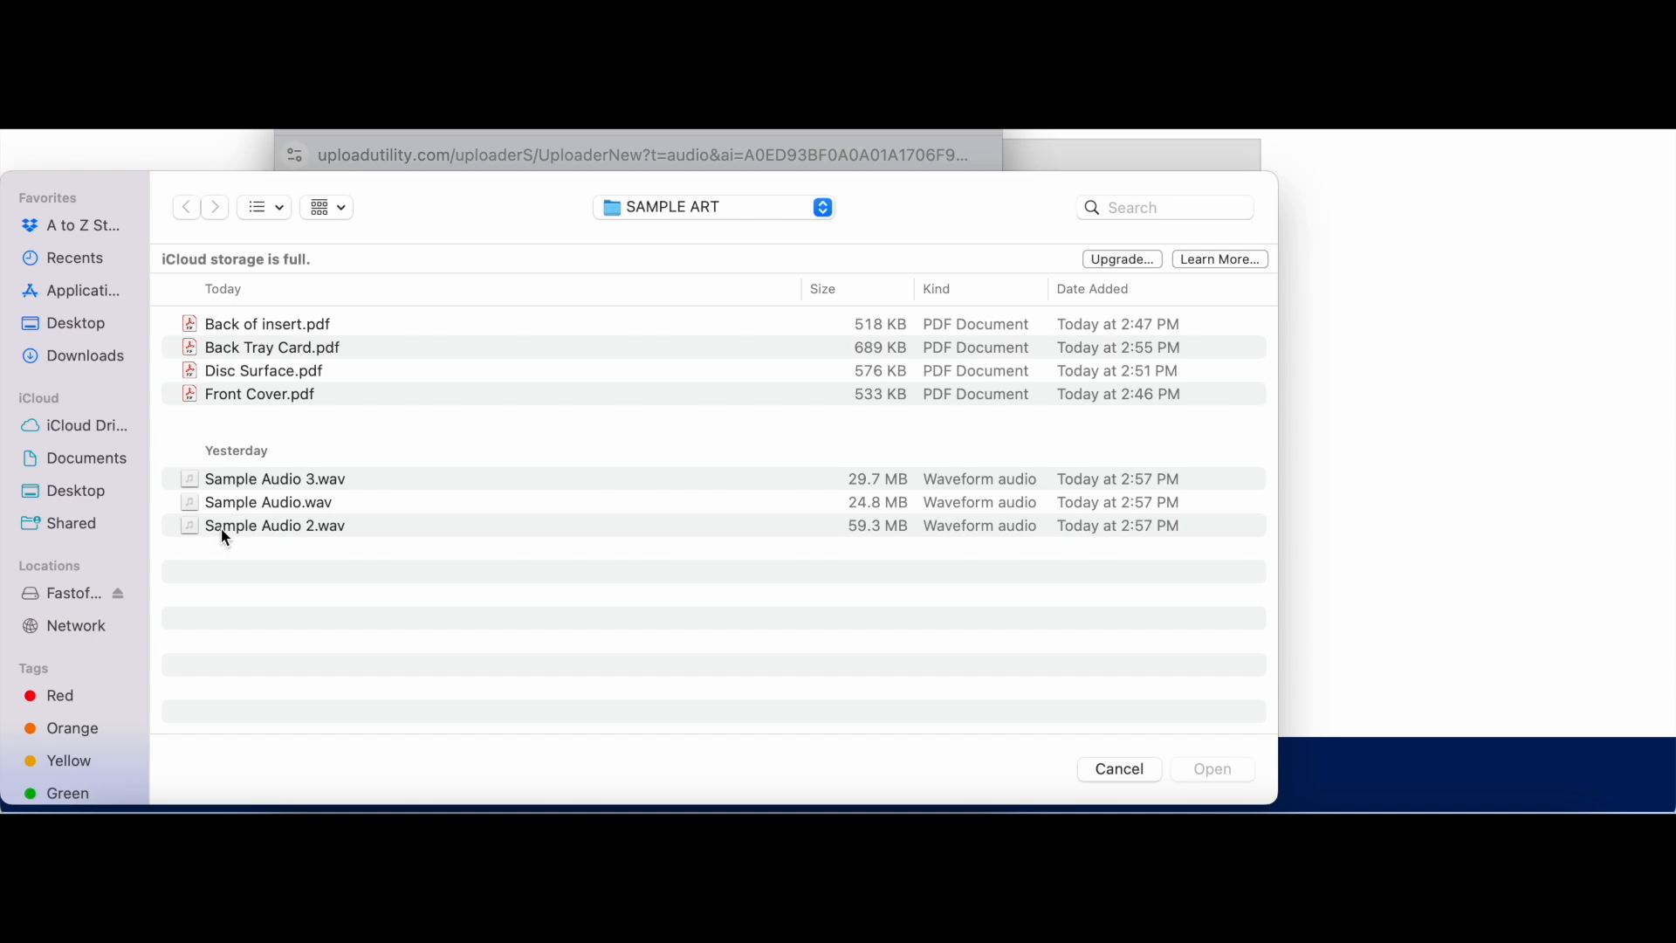
left_click(264, 481)
left_click(267, 526, "shift")
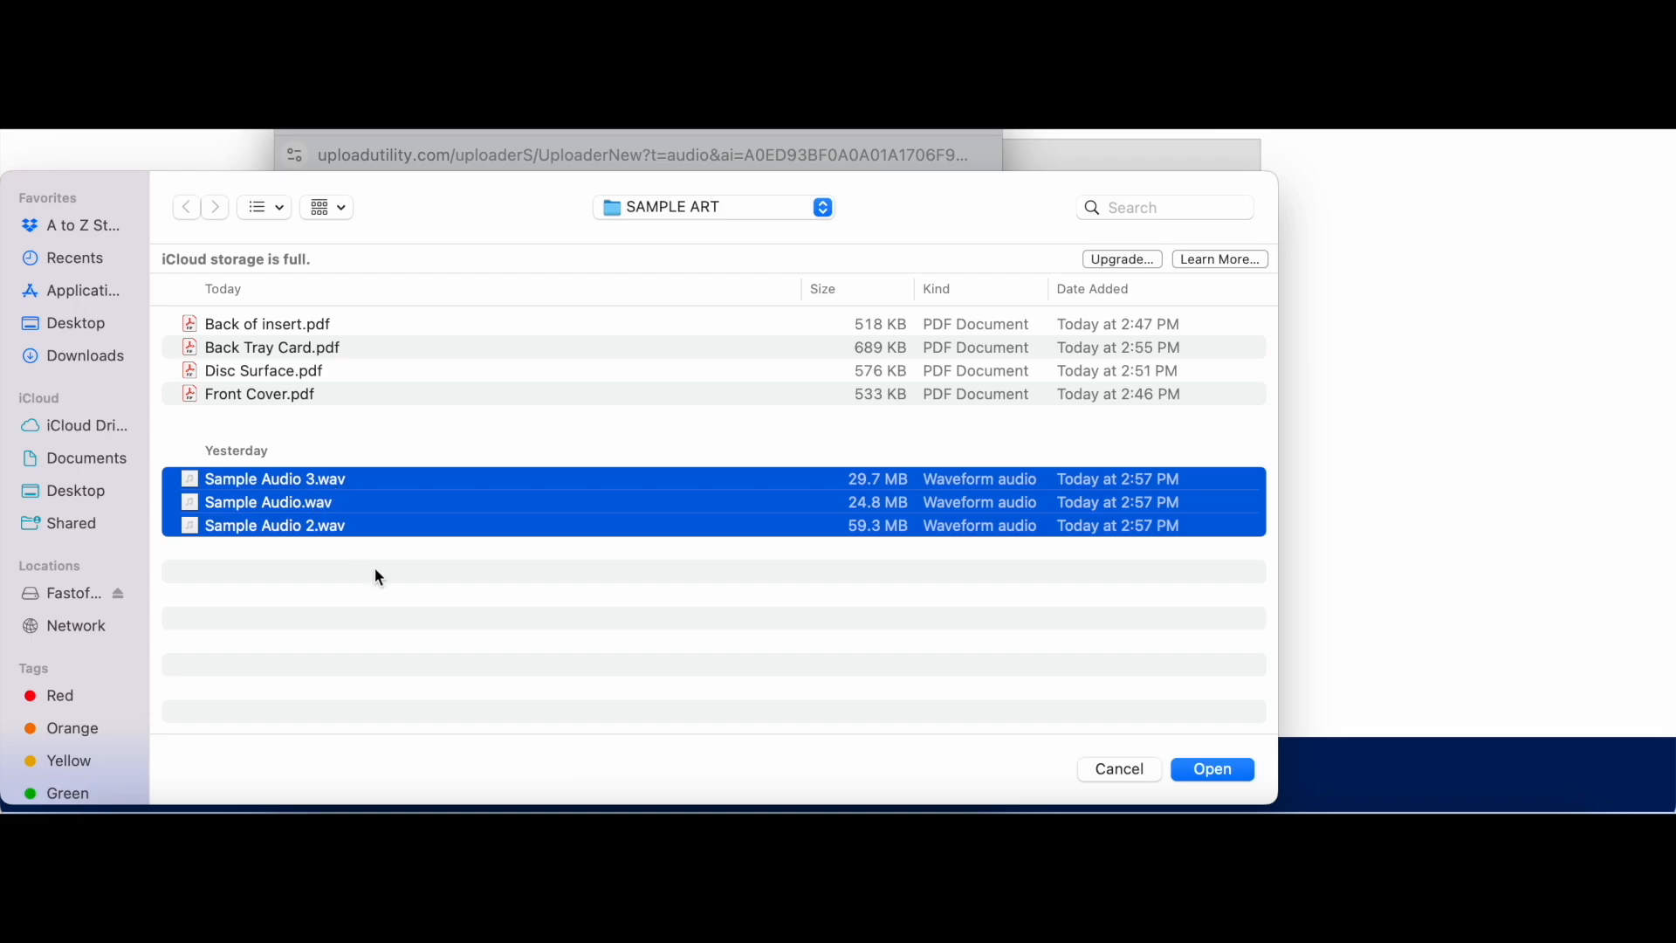
key("Return")
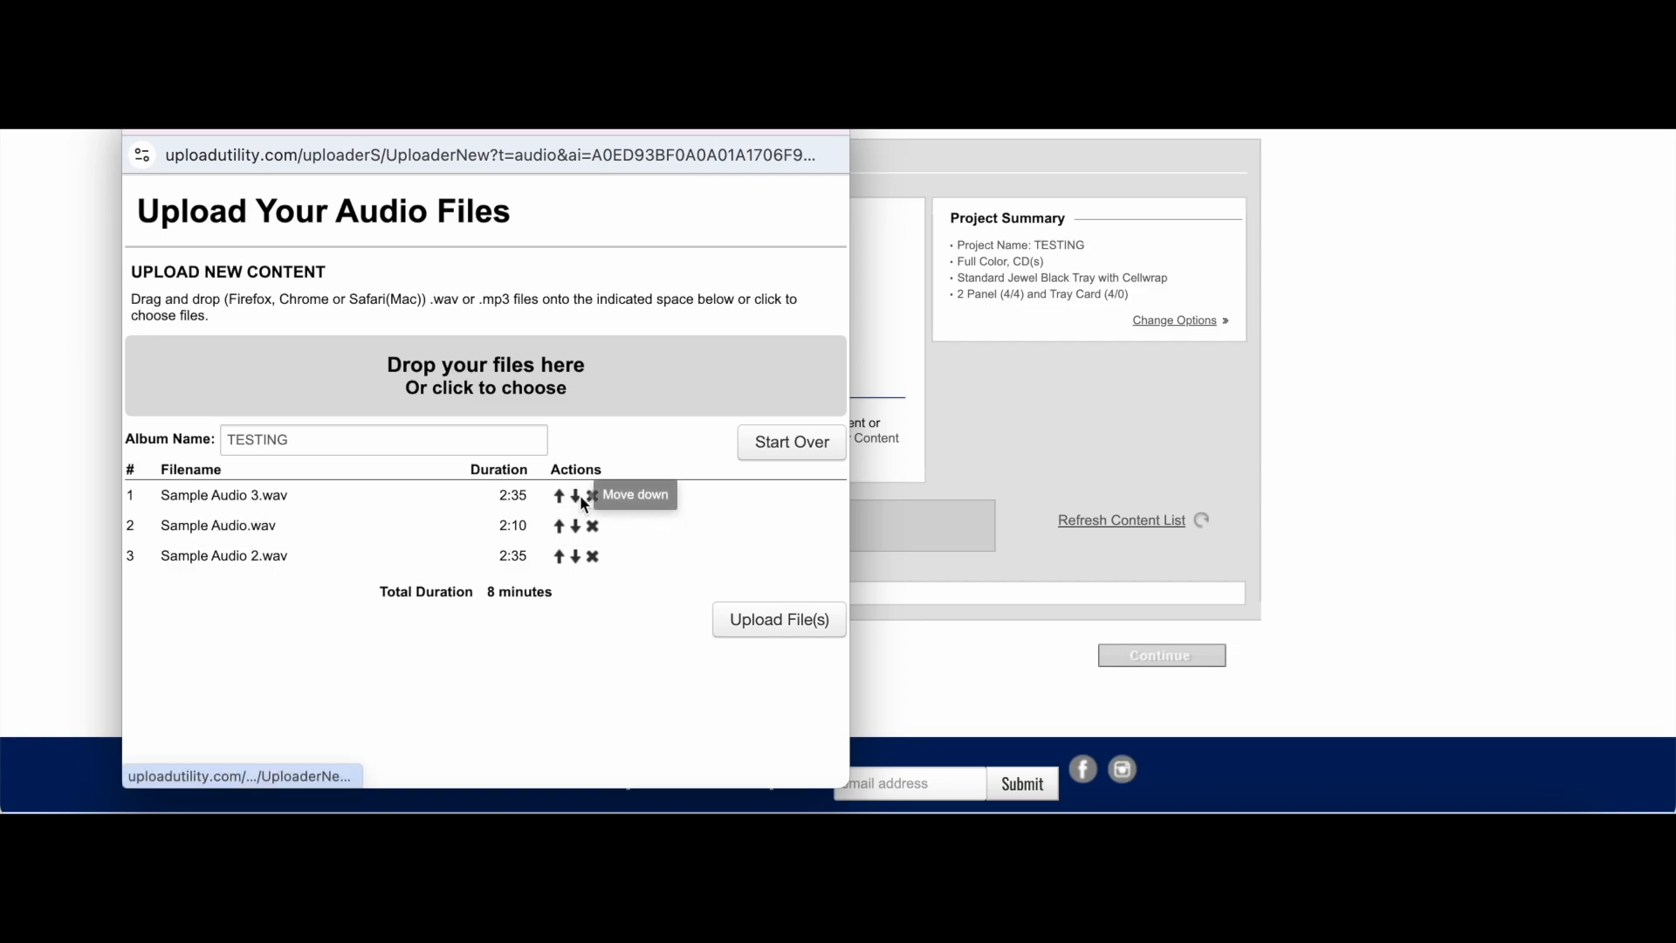
Step: Reorder the tracks to Sample Audio.wav, Sample Audio 2.wav, Sample Audio 3.wav, then upload them and close the uploader
left_click(559, 525)
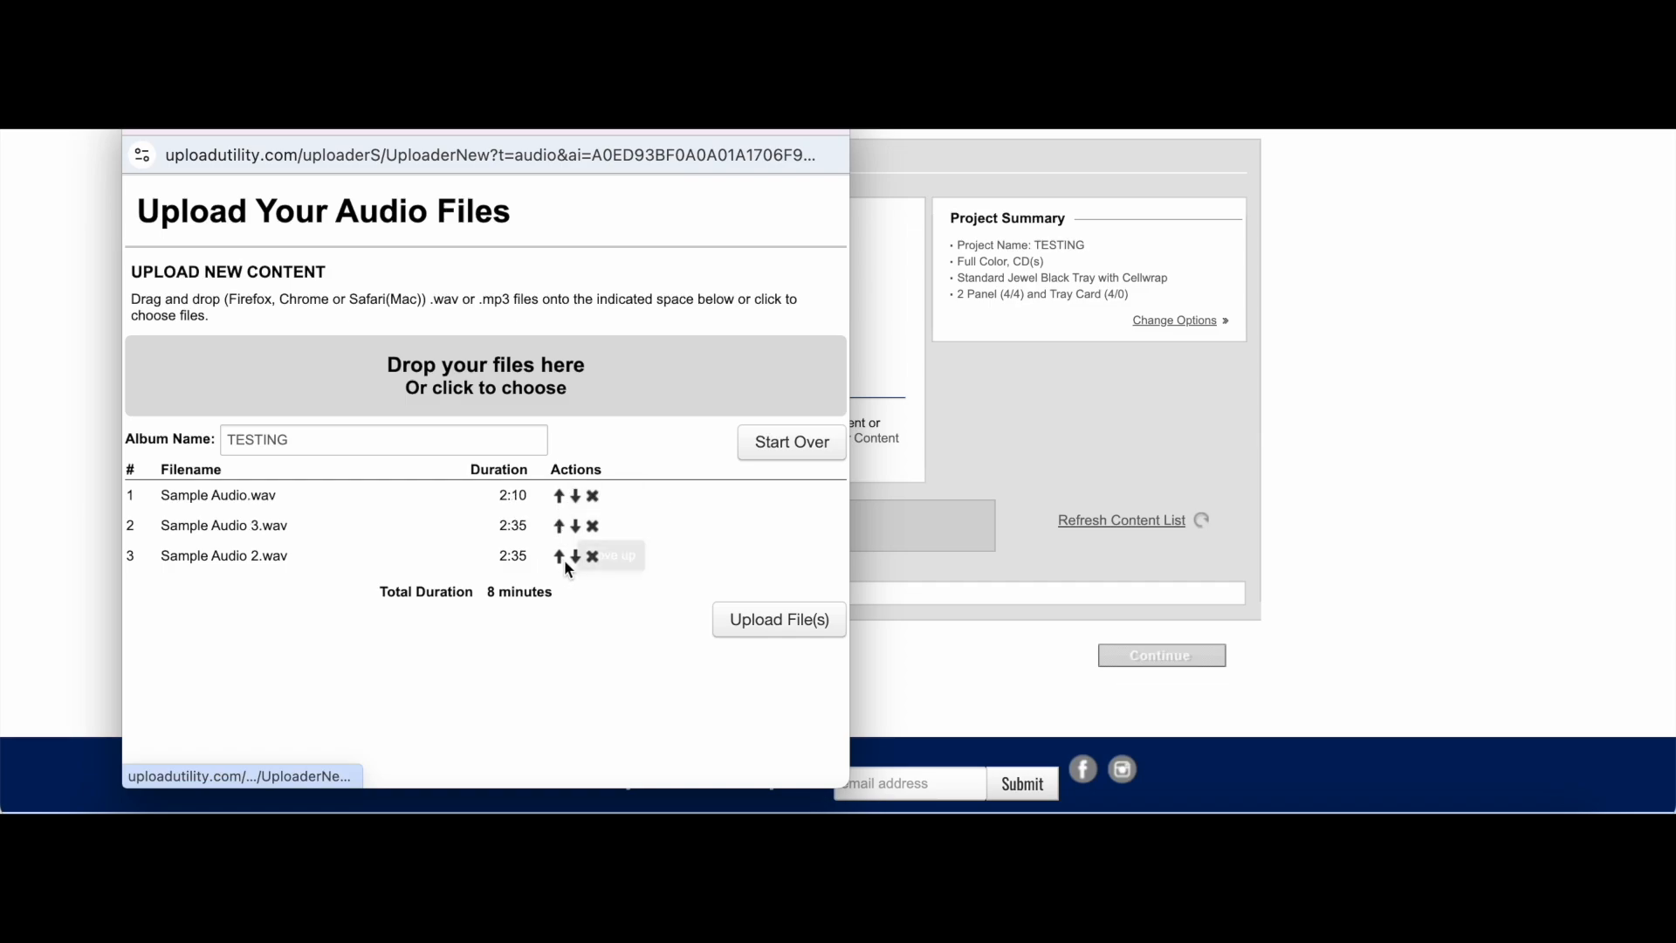
left_click(559, 556)
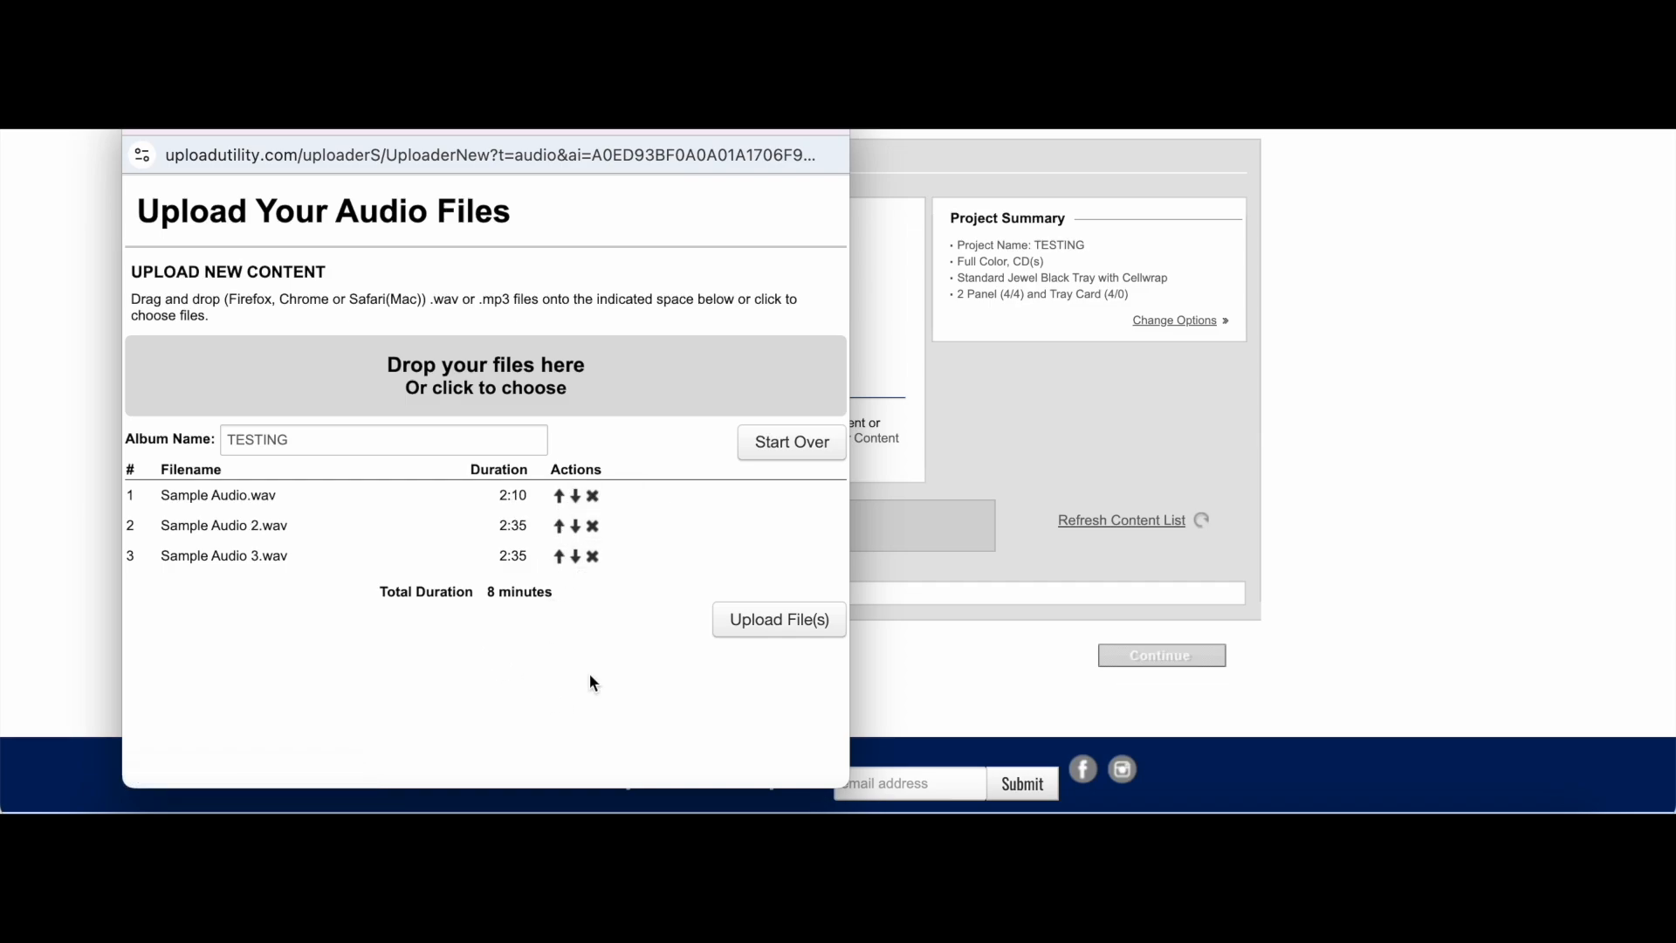
left_click(782, 619)
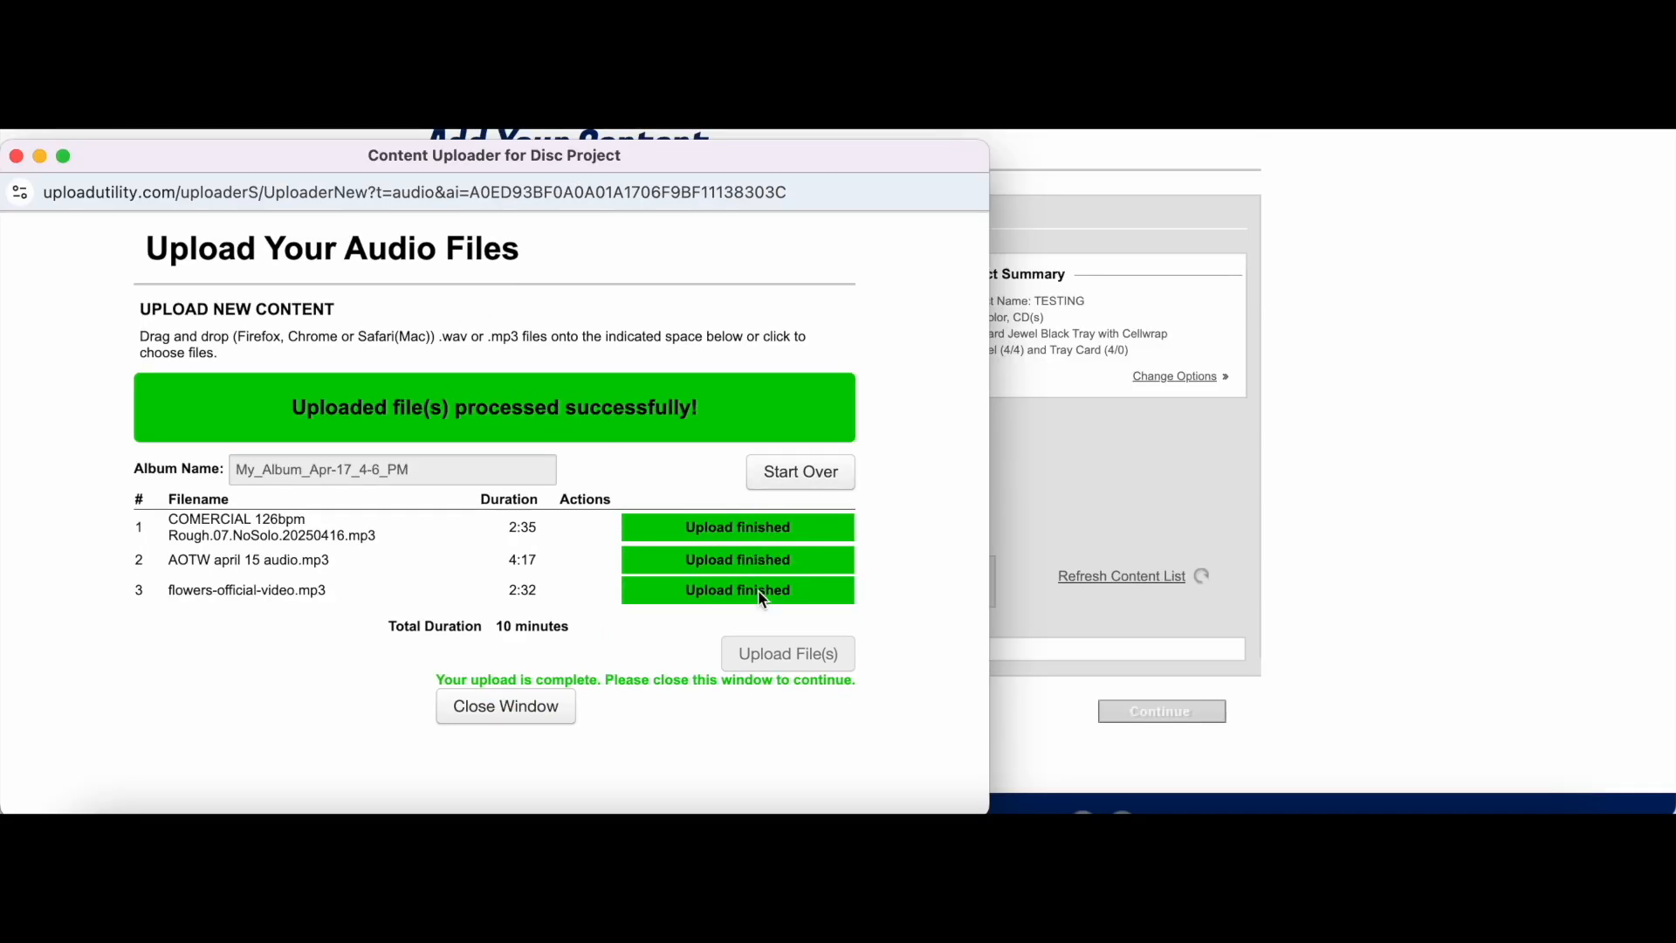
left_click(523, 717)
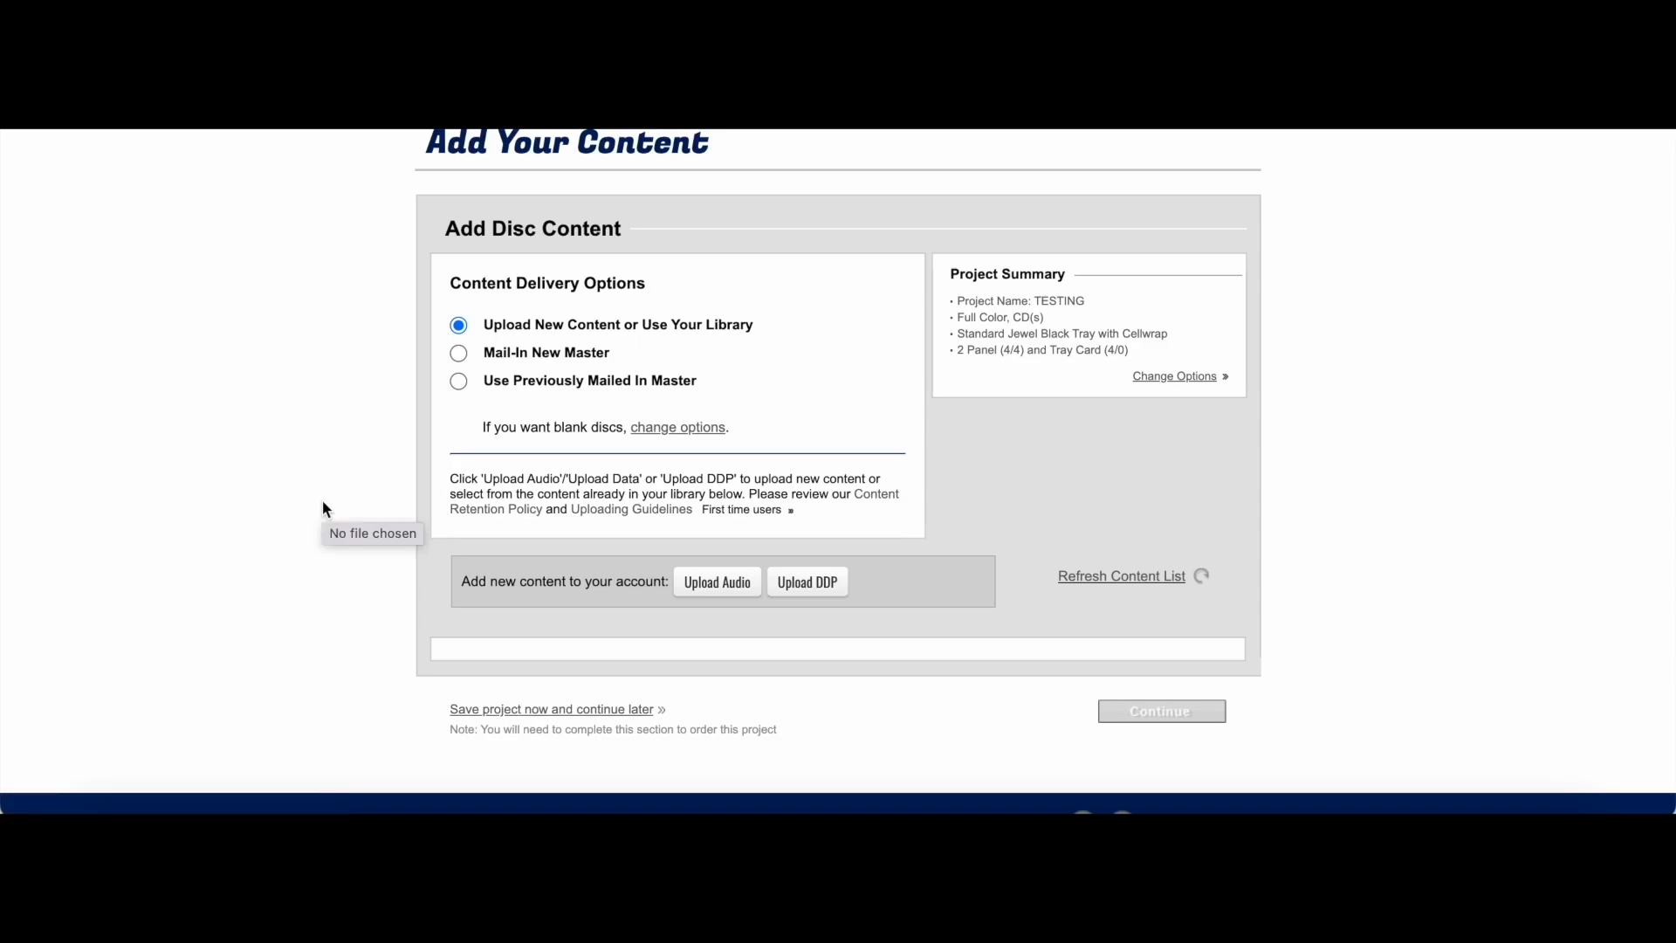
Step: Refresh the content list and select the uploaded audio album My_Album_Apr-17_4-6_PM as the disc content
left_click(1112, 575)
scroll(1112, 584, "down", 3)
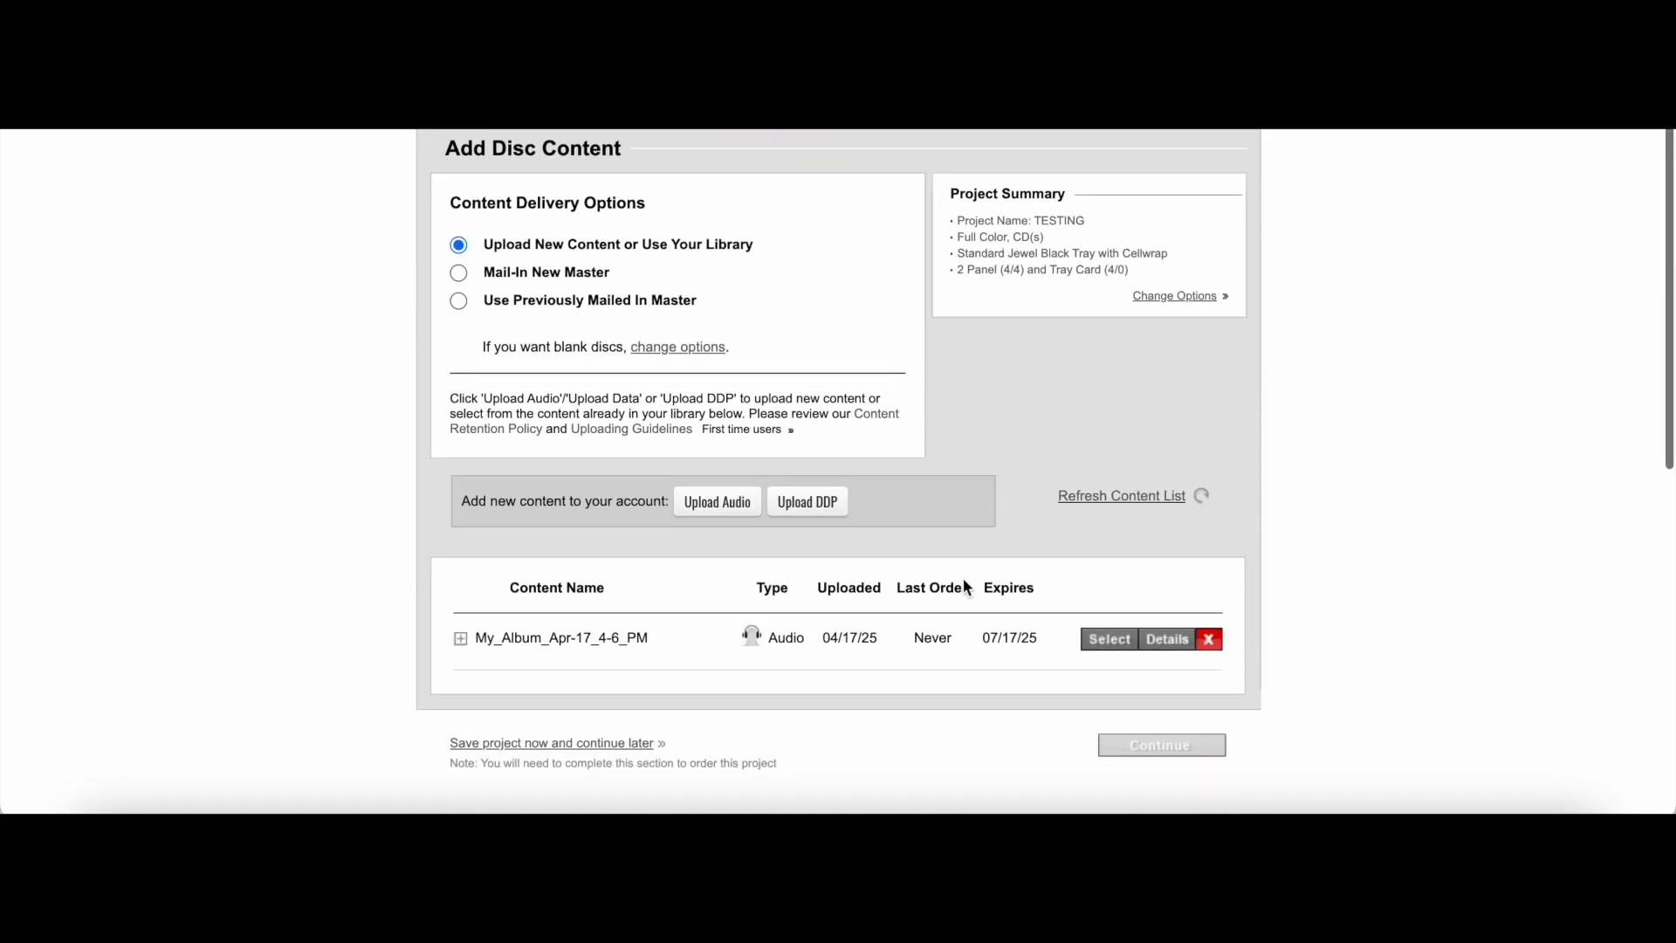
left_click(1119, 645)
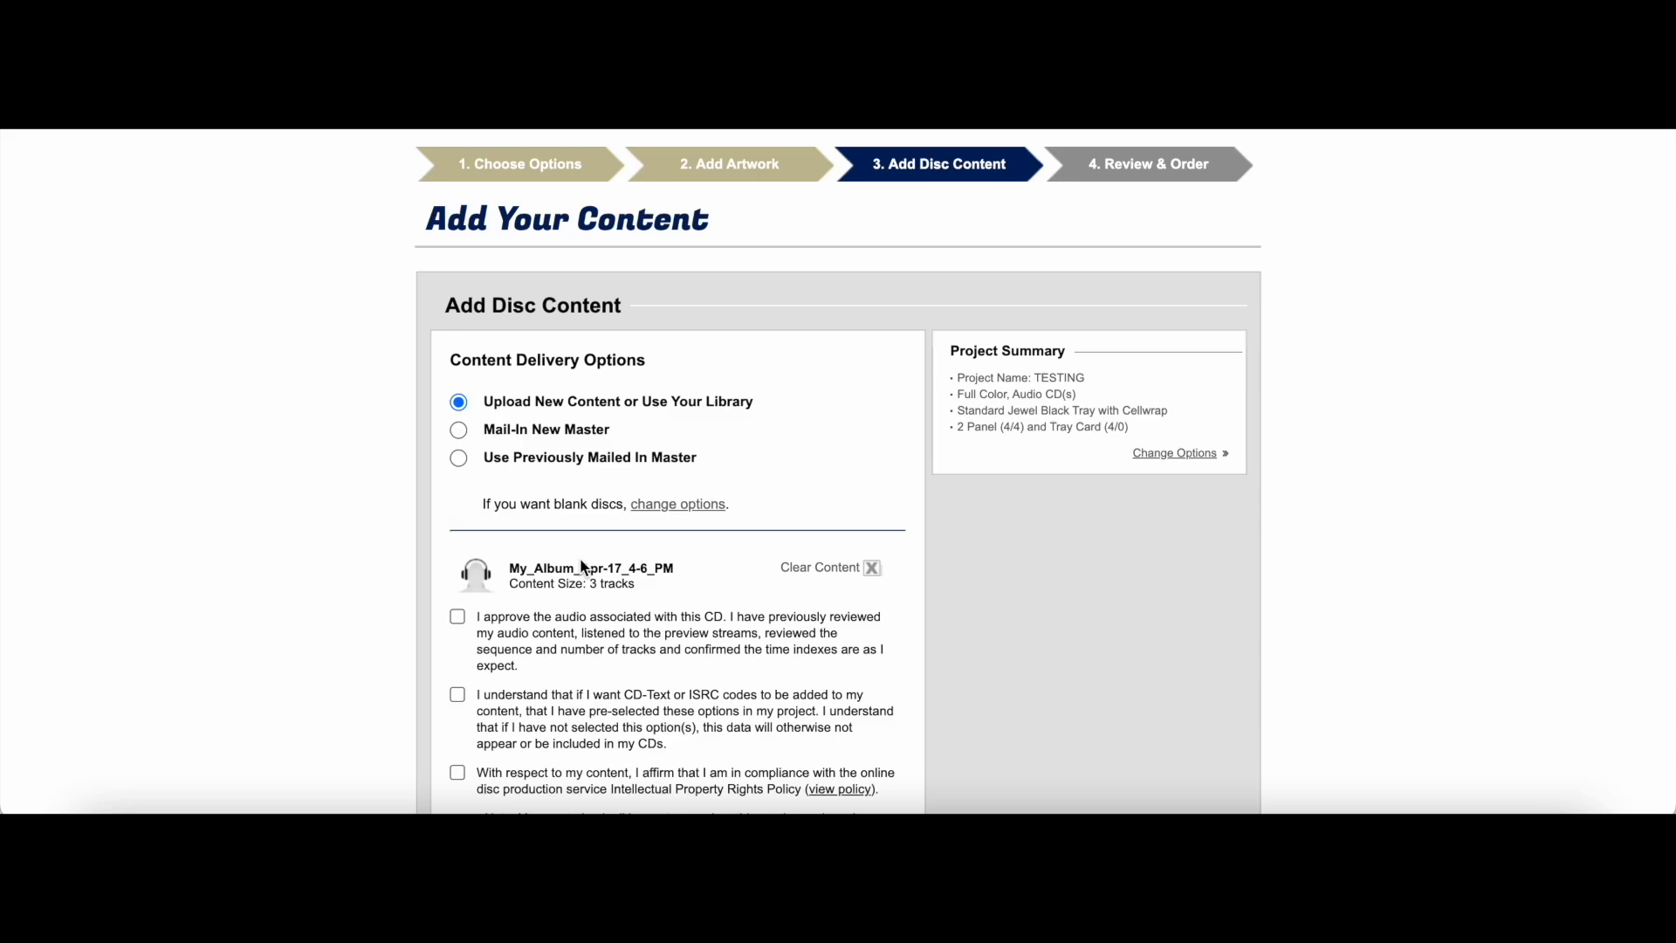
Step: Accept the audio approval, CD-Text/ISRC and intellectual property statements for the disc content, and continue to the project review
scroll(582, 566, "down", 1)
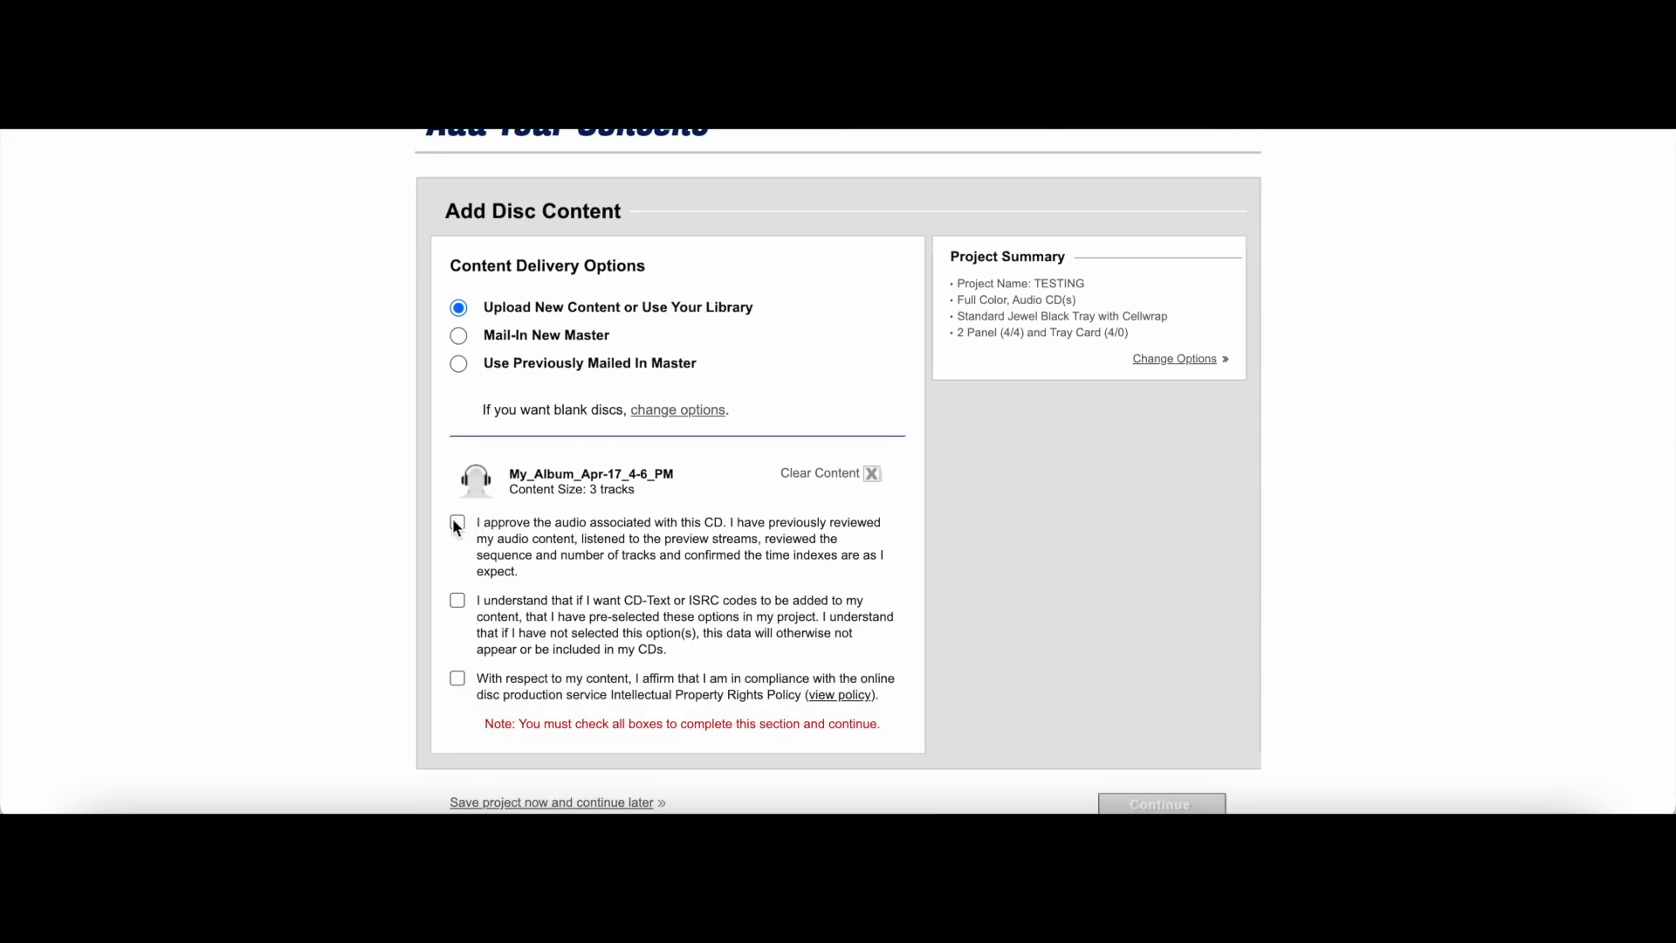
left_click(457, 601)
left_click(458, 678)
scroll(458, 678, "down", 3)
left_click(1152, 563)
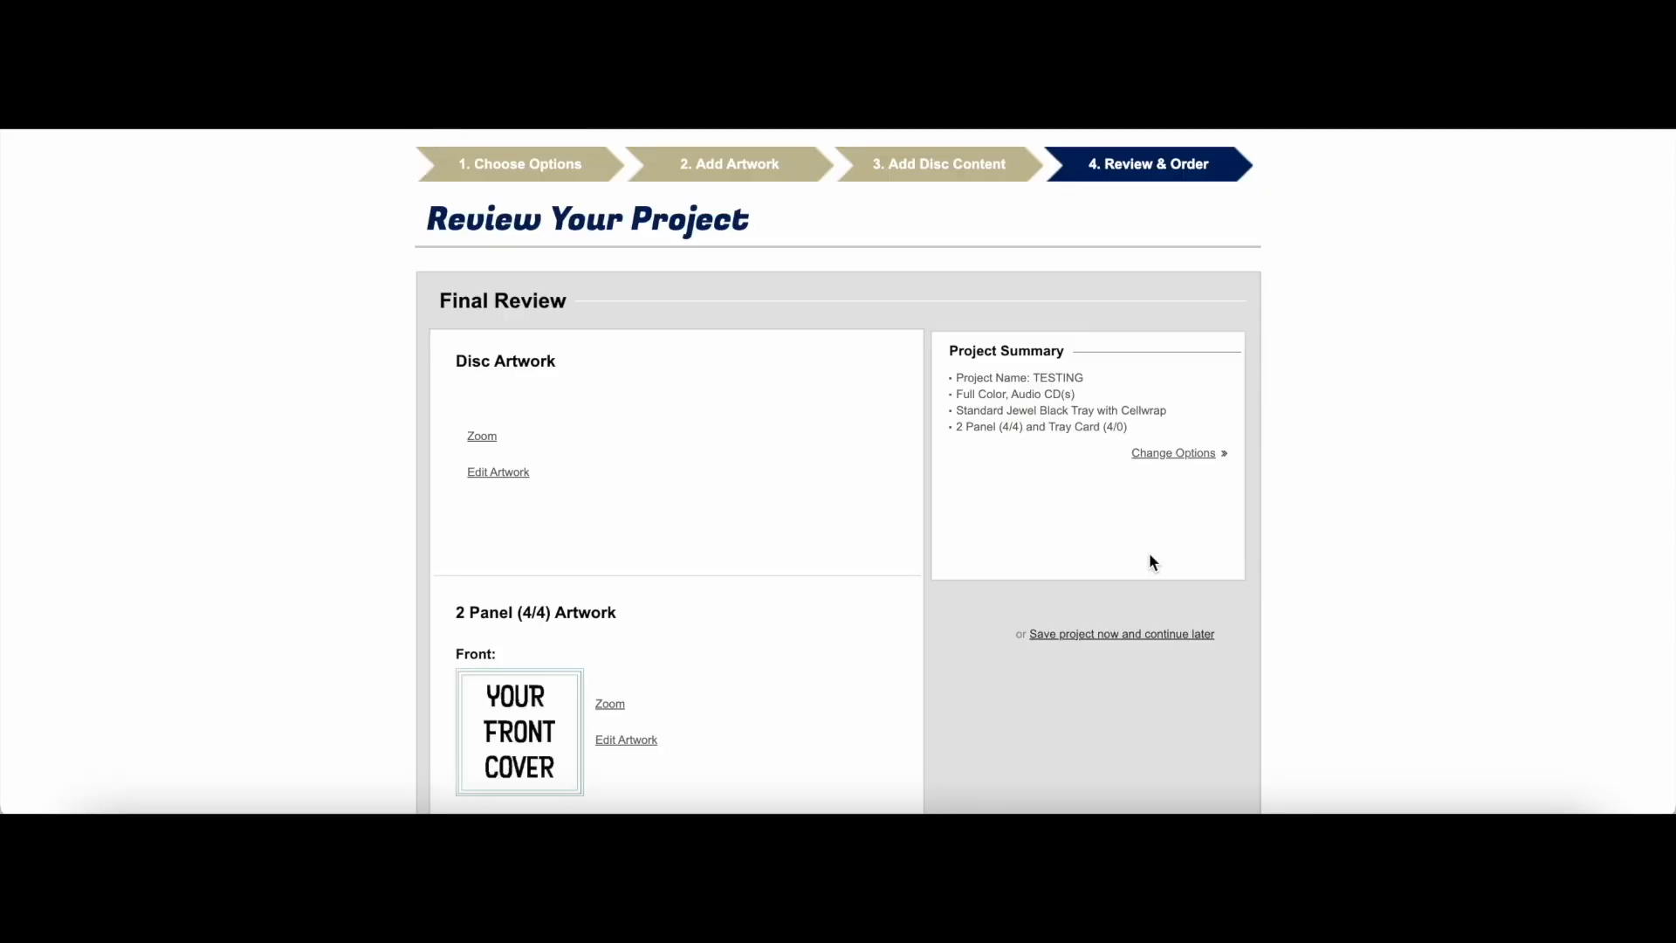
Step: Review the disc, insert and tray card artwork and the disc content, and add the project to the cart
scroll(389, 406, "down", 1)
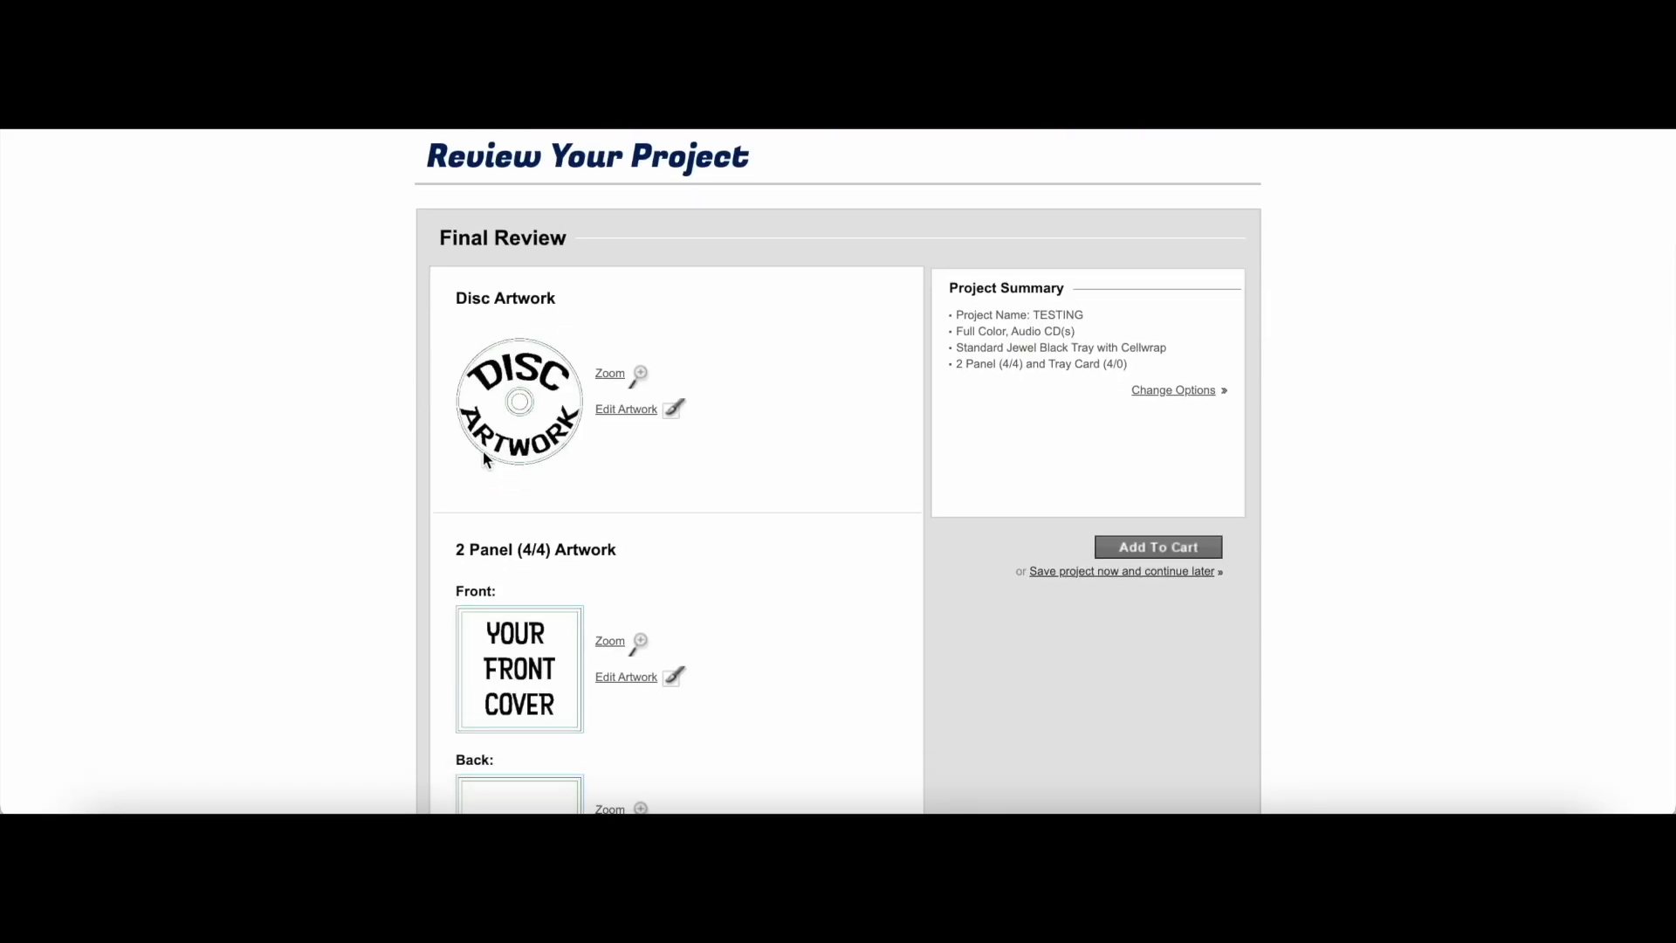
scroll(483, 451, "down", 2)
scroll(569, 556, "down", 3)
scroll(568, 556, "down", 3)
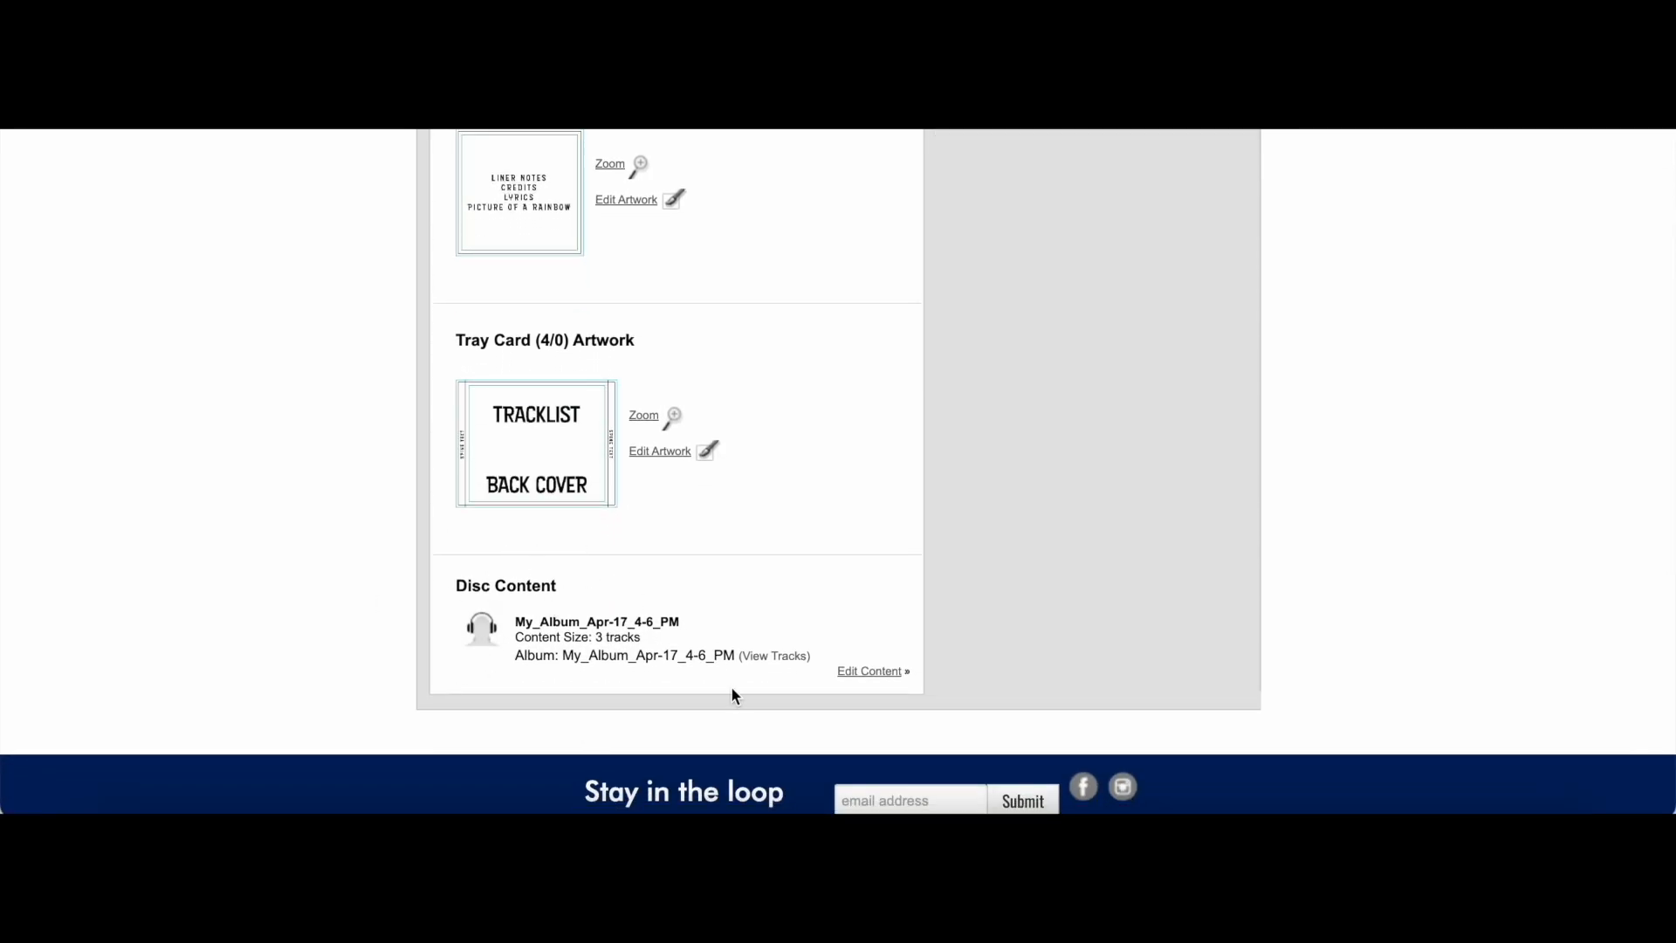
scroll(731, 686, "up", 6)
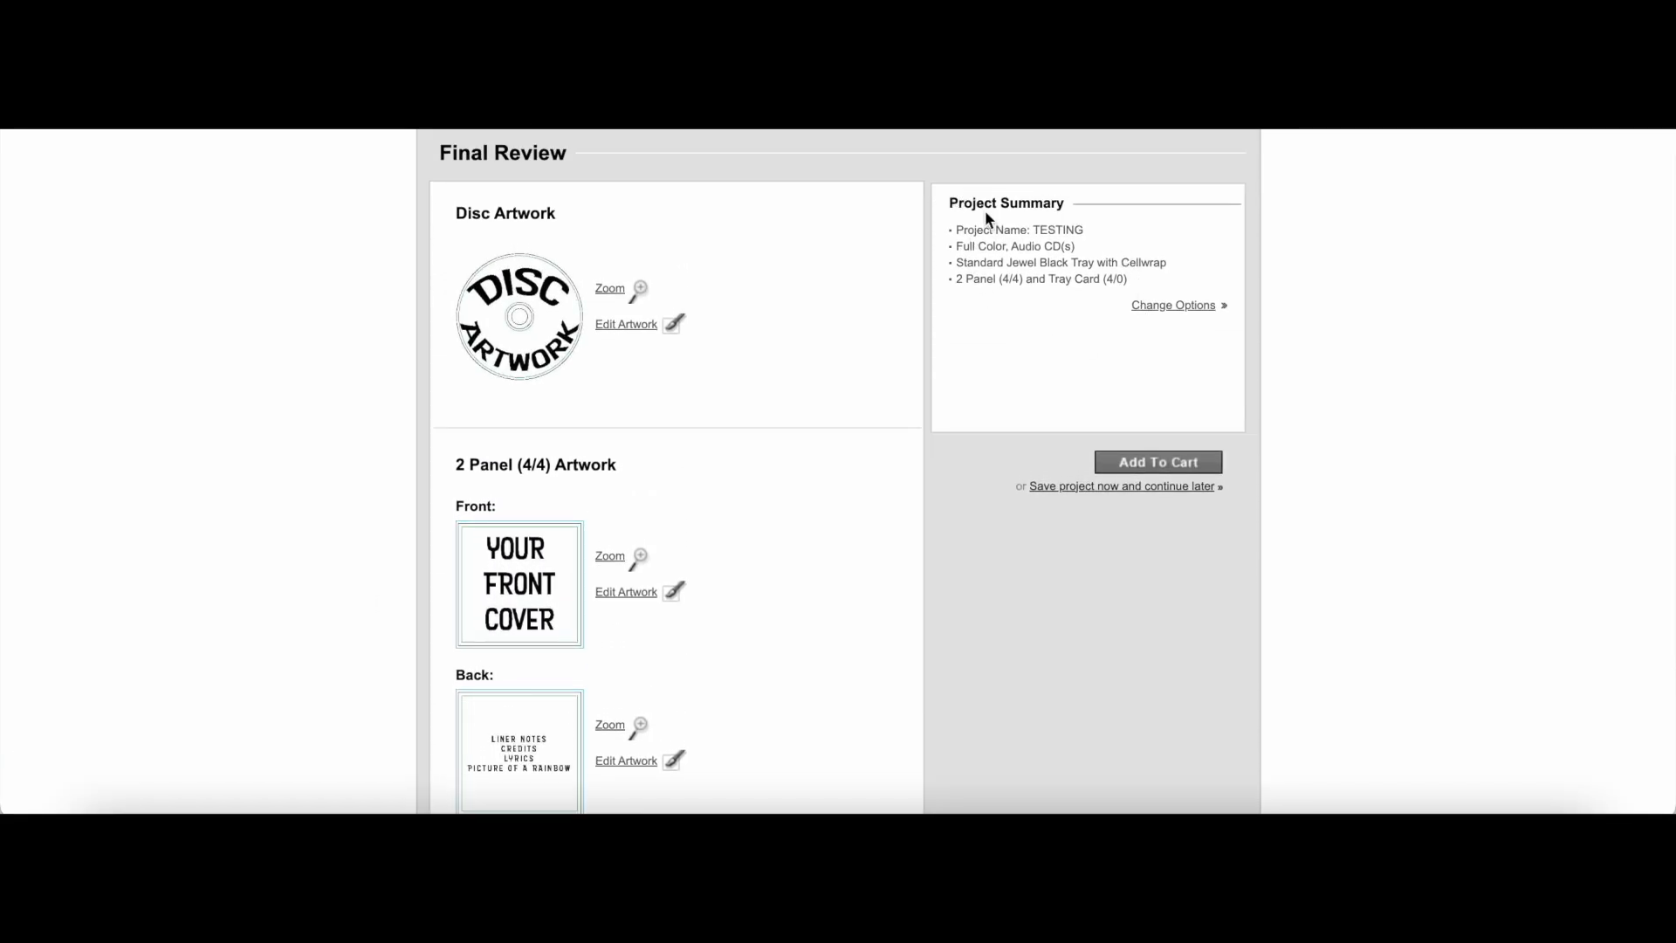
left_click(1124, 464)
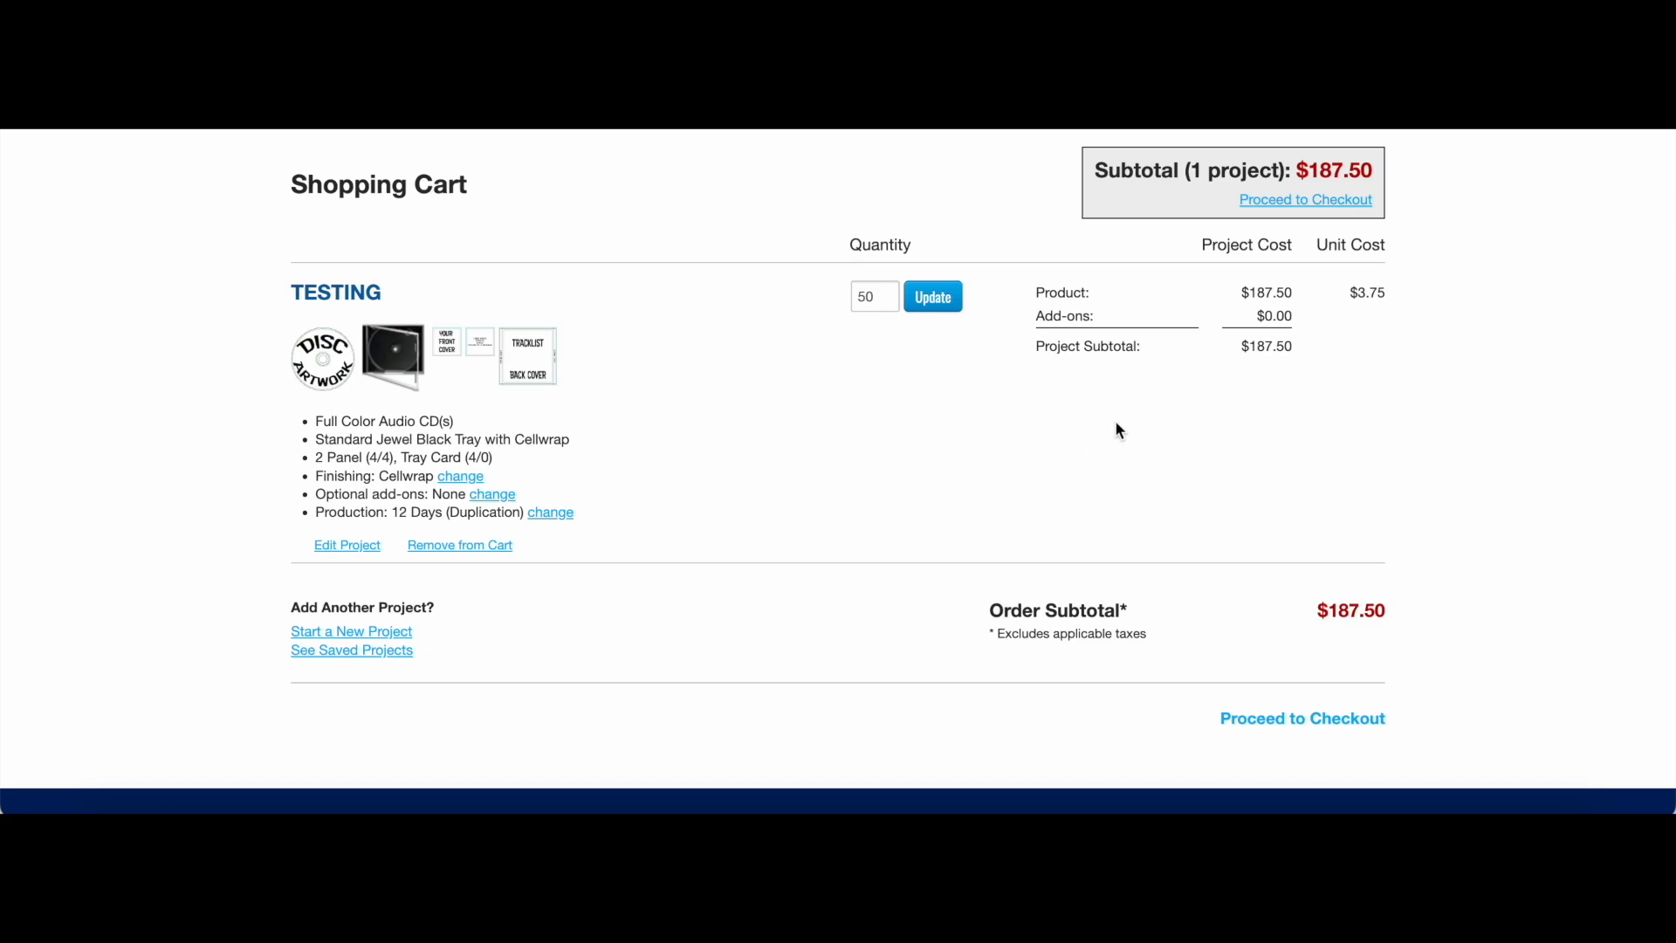
Step: Proceed to checkout and save a new default shipping address with the recipient's address and phone number
left_click(1279, 721)
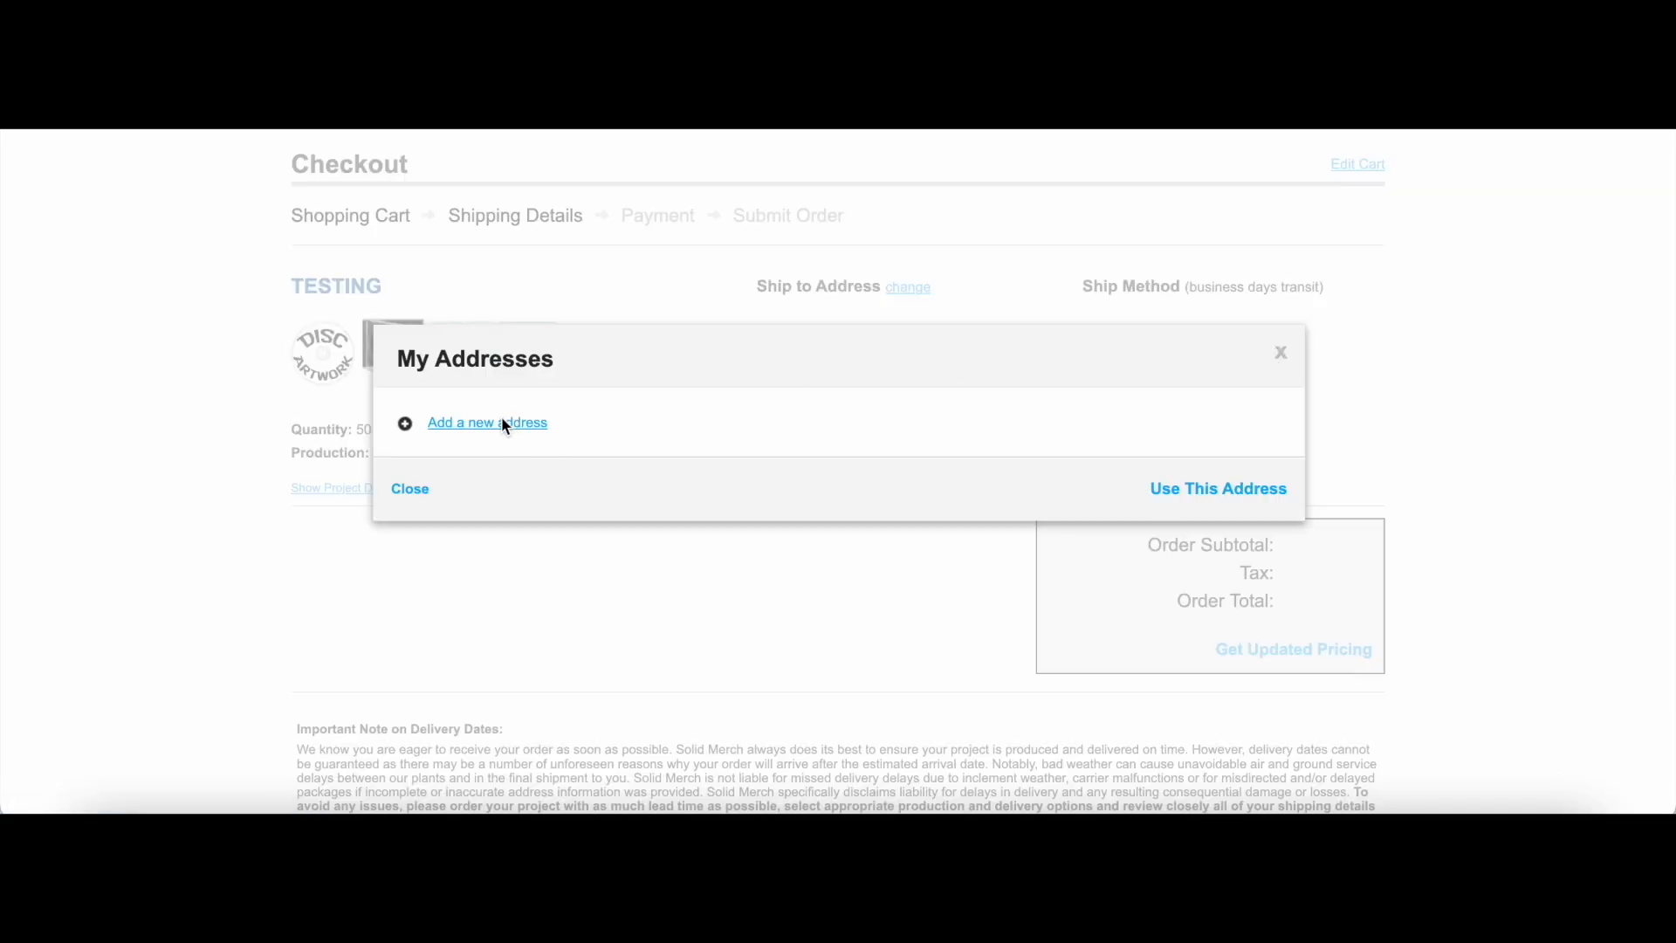
left_click(503, 423)
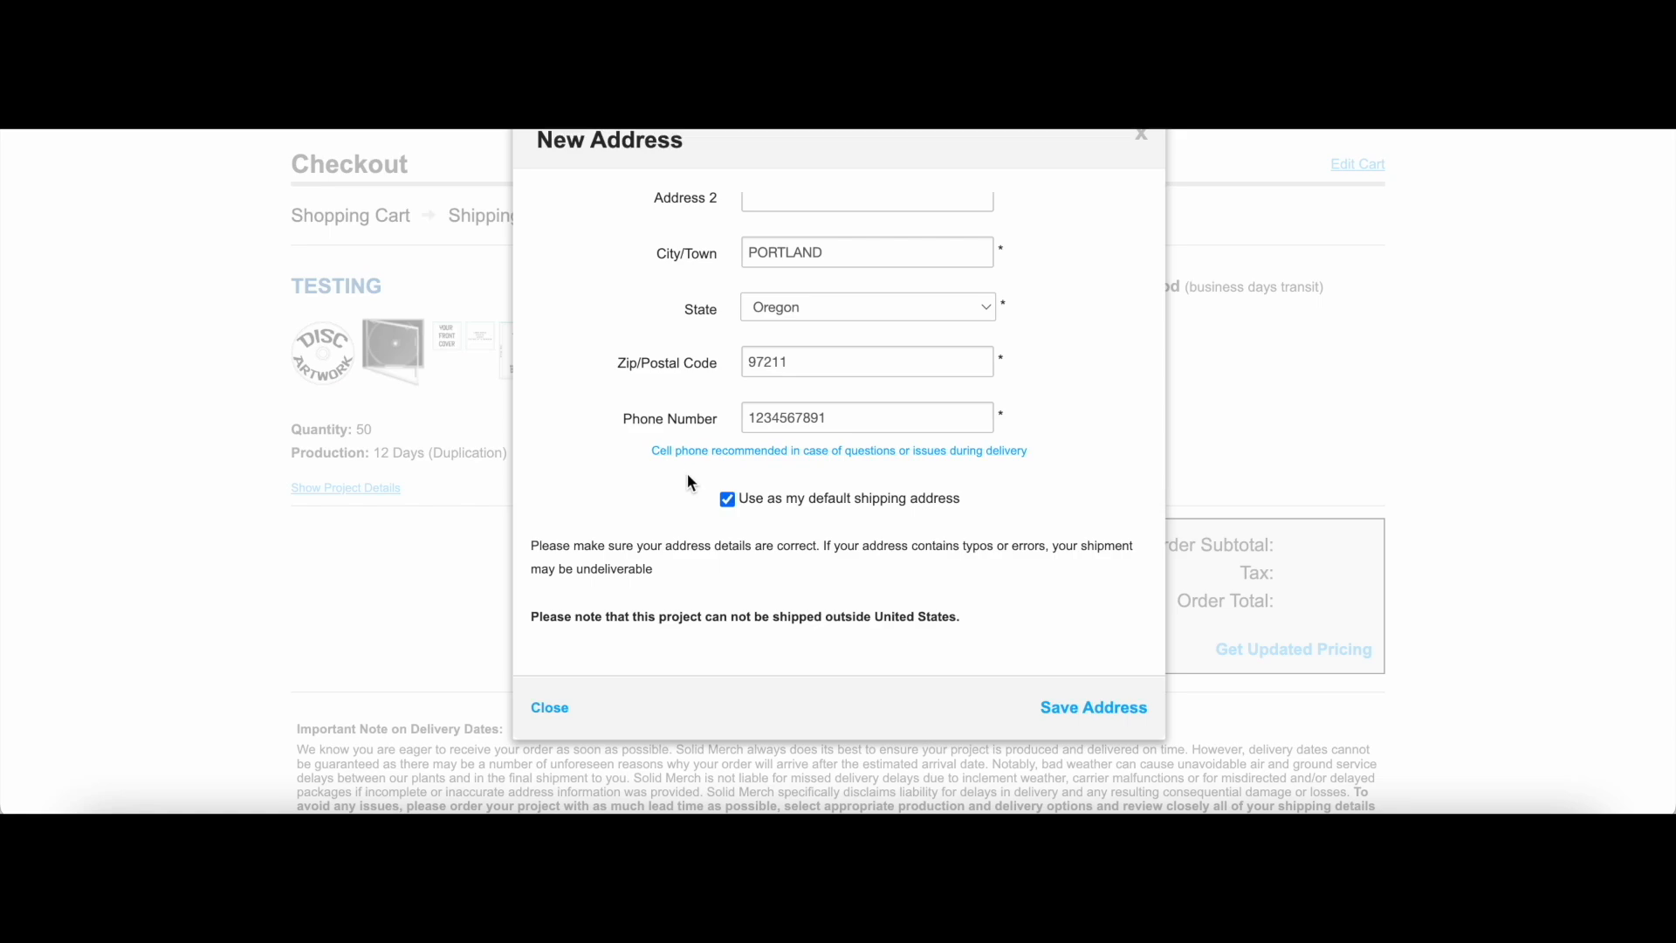
left_click(1061, 708)
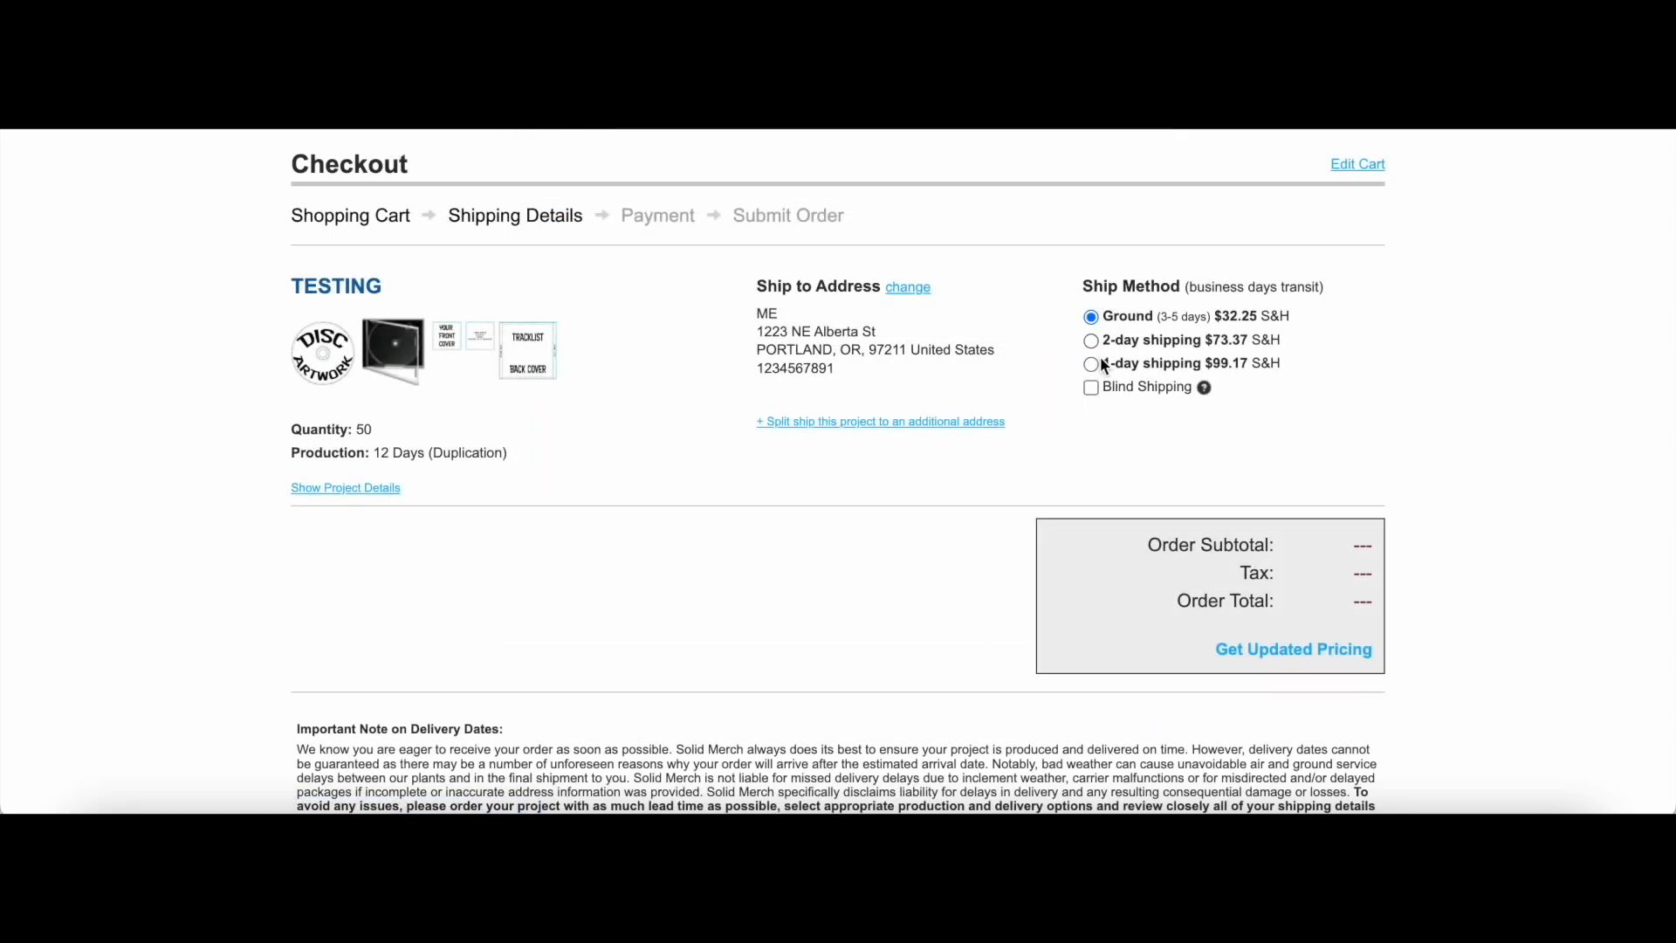
Step: Update the order pricing with Ground (3-5 days) shipping and proceed to payment
scroll(1037, 438, "down", 1)
scroll(1037, 438, "down", 3)
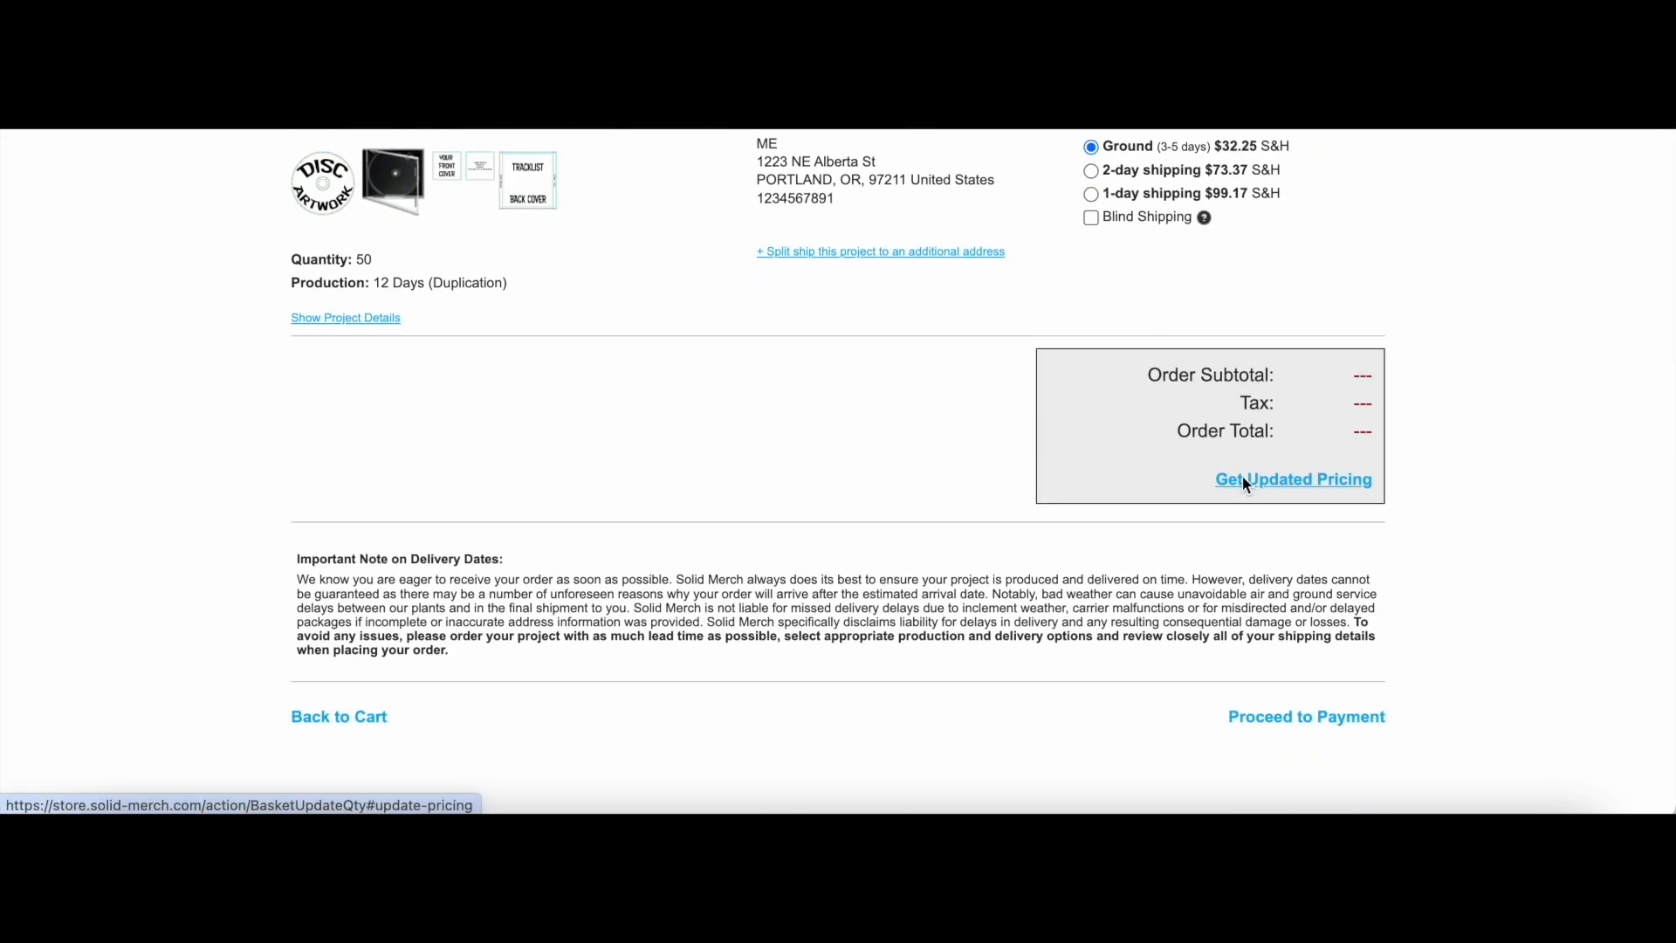
scroll(1242, 477, "up", 1)
scroll(1242, 476, "down", 1)
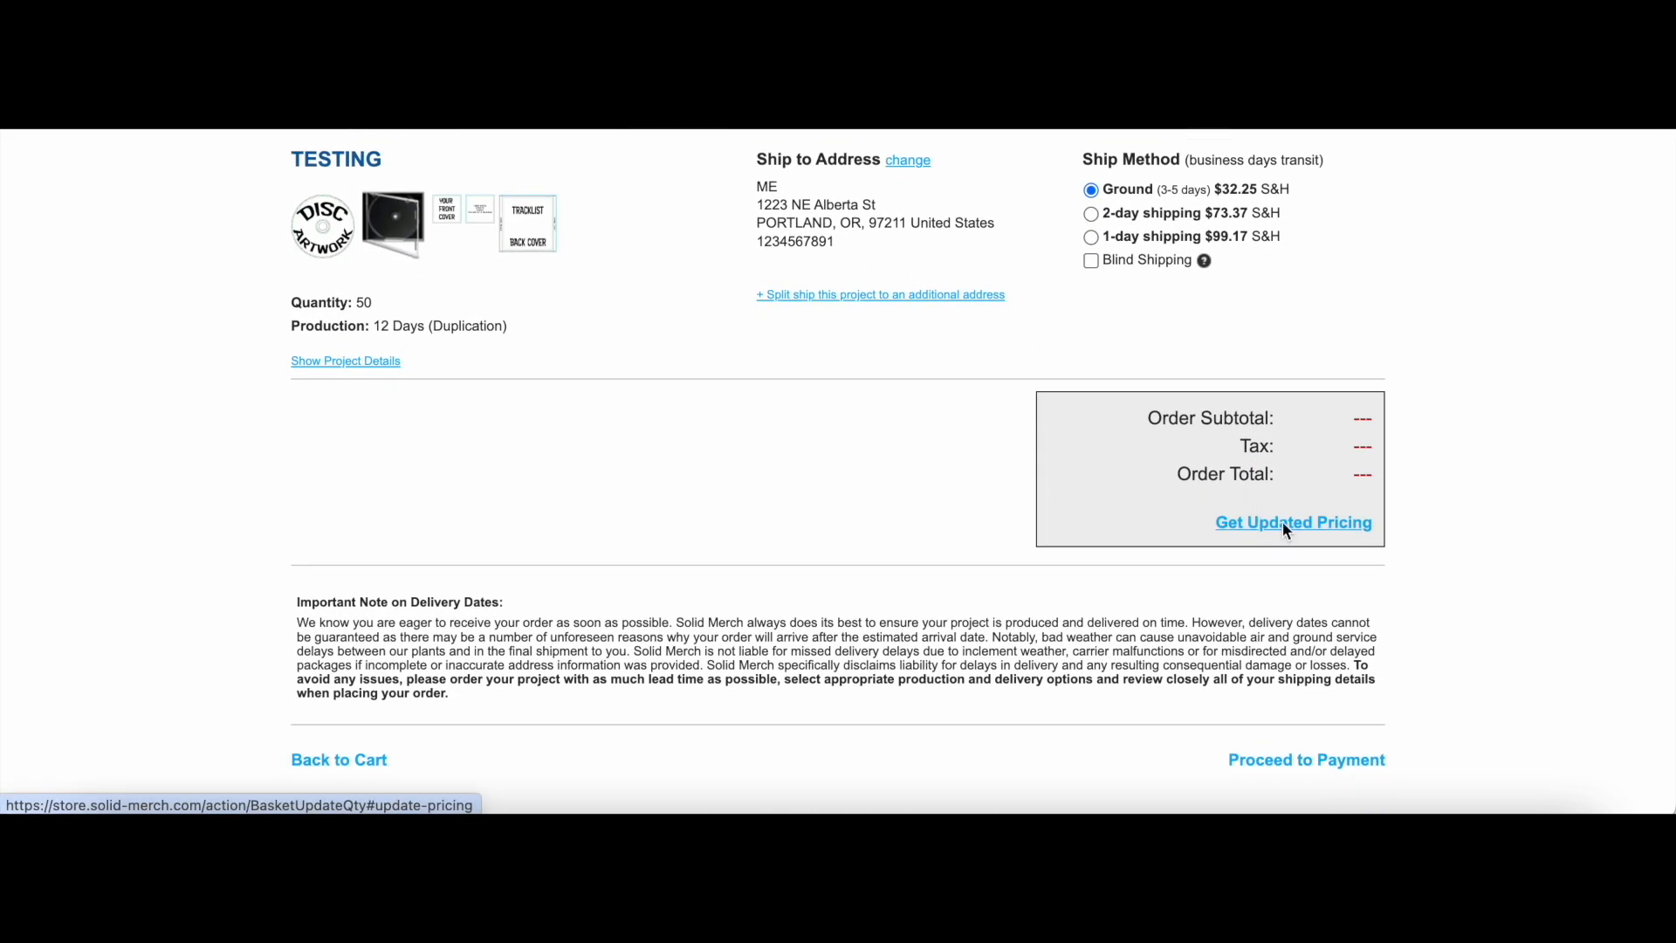
left_click(1285, 524)
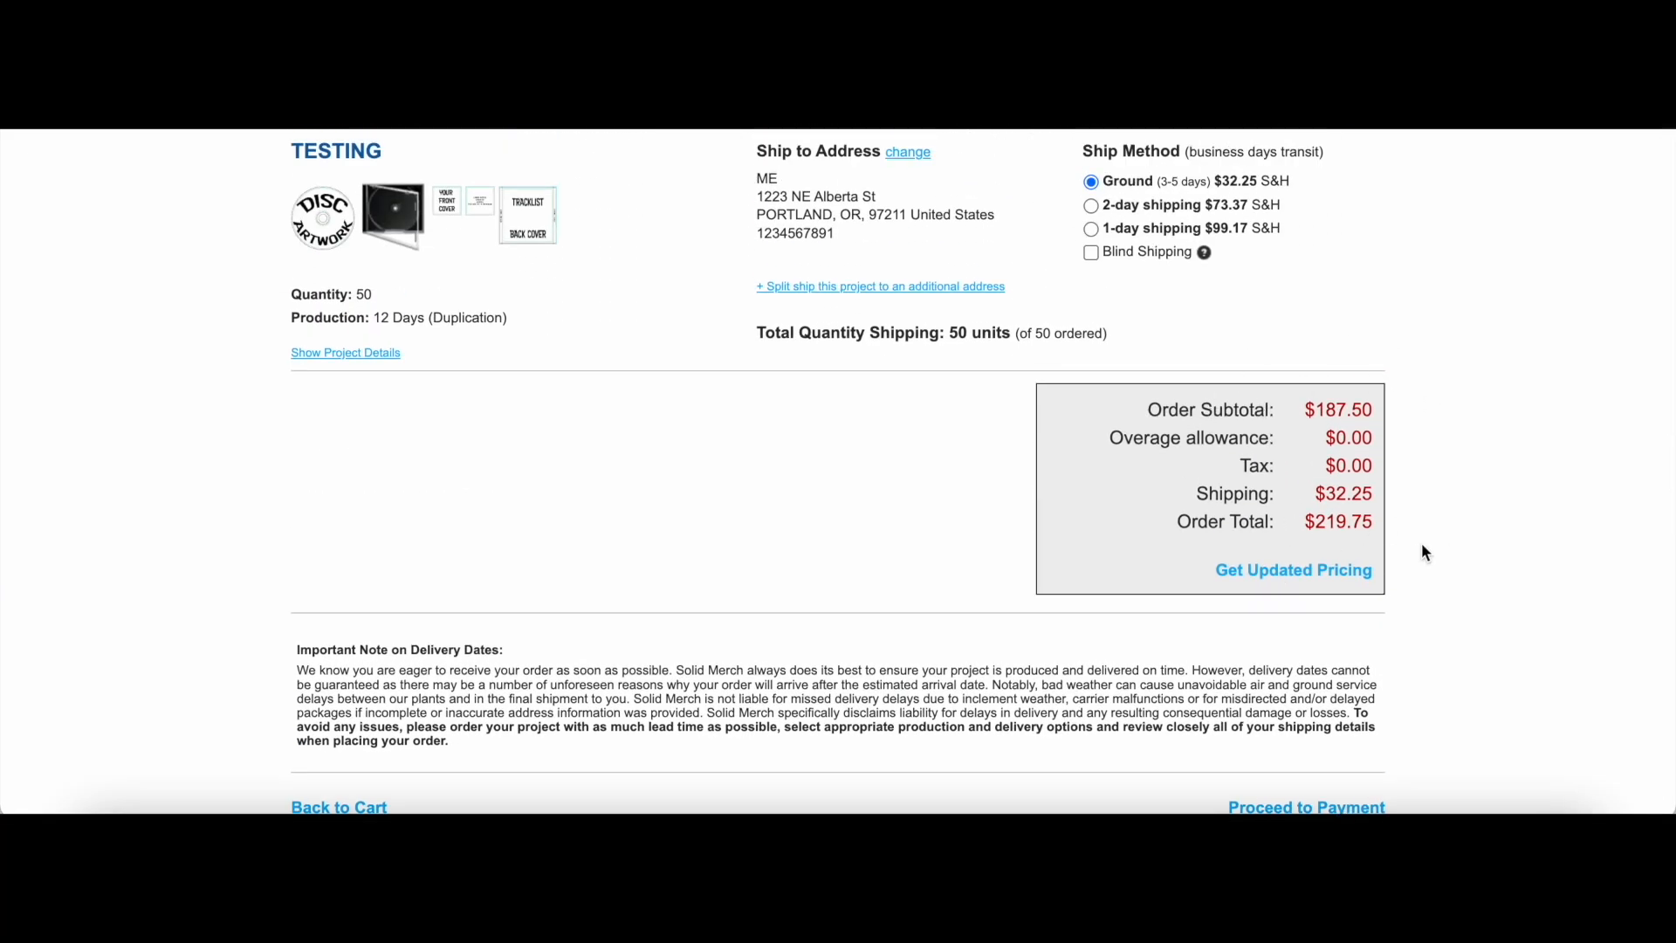
scroll(1274, 410, "down", 2)
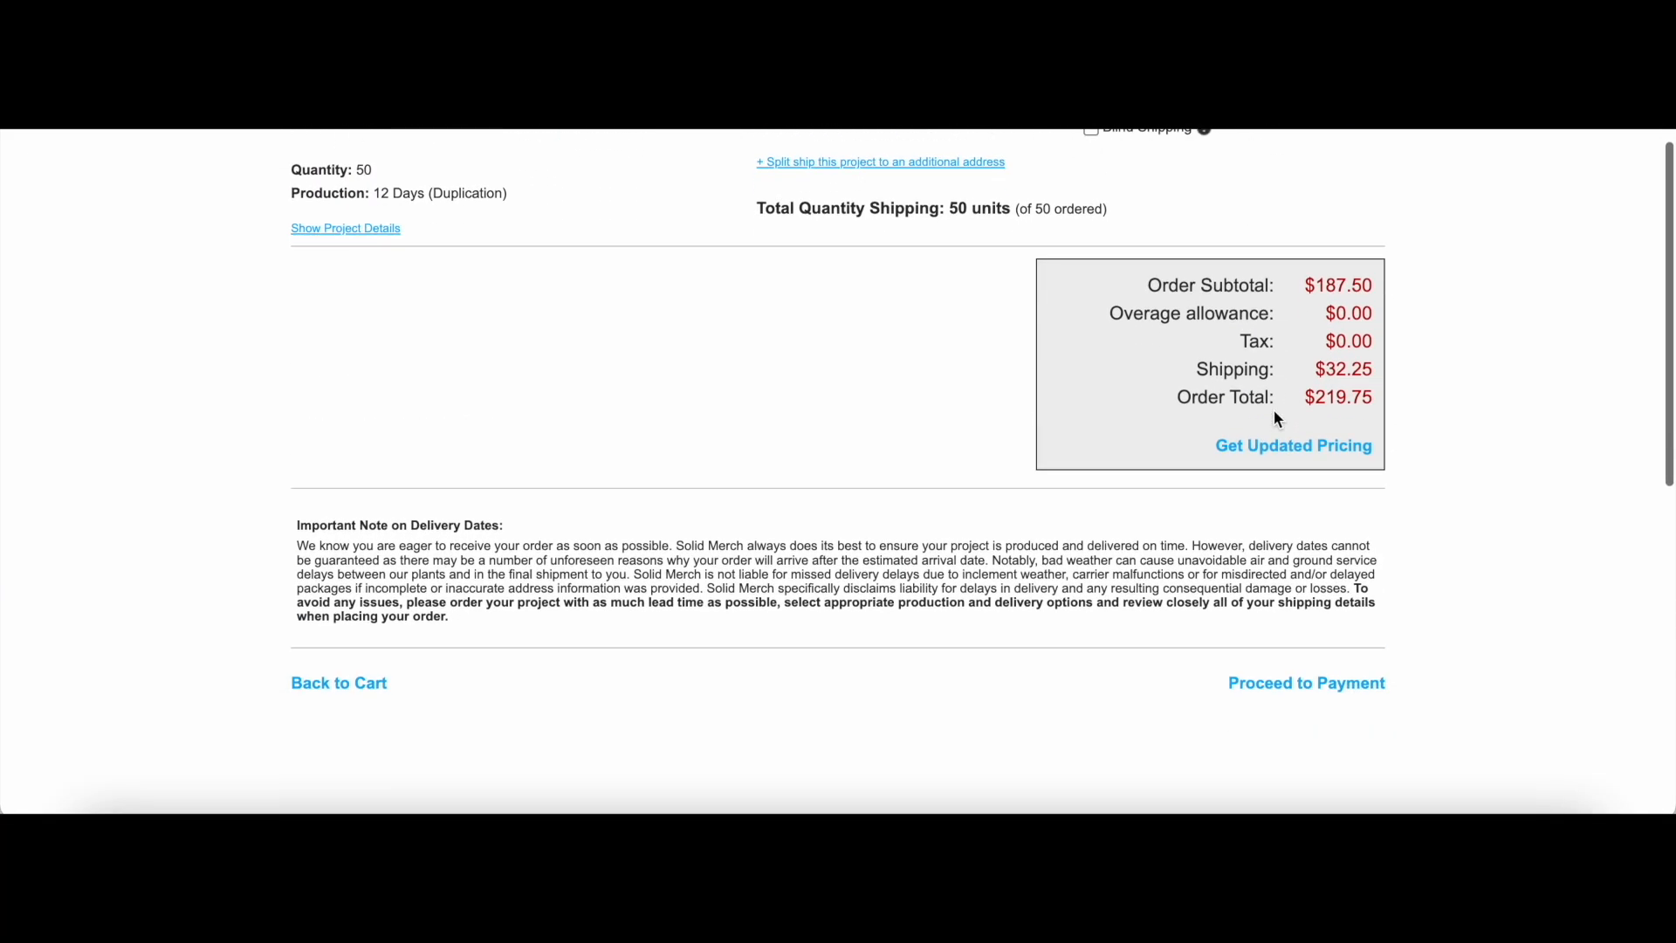
left_click(1332, 685)
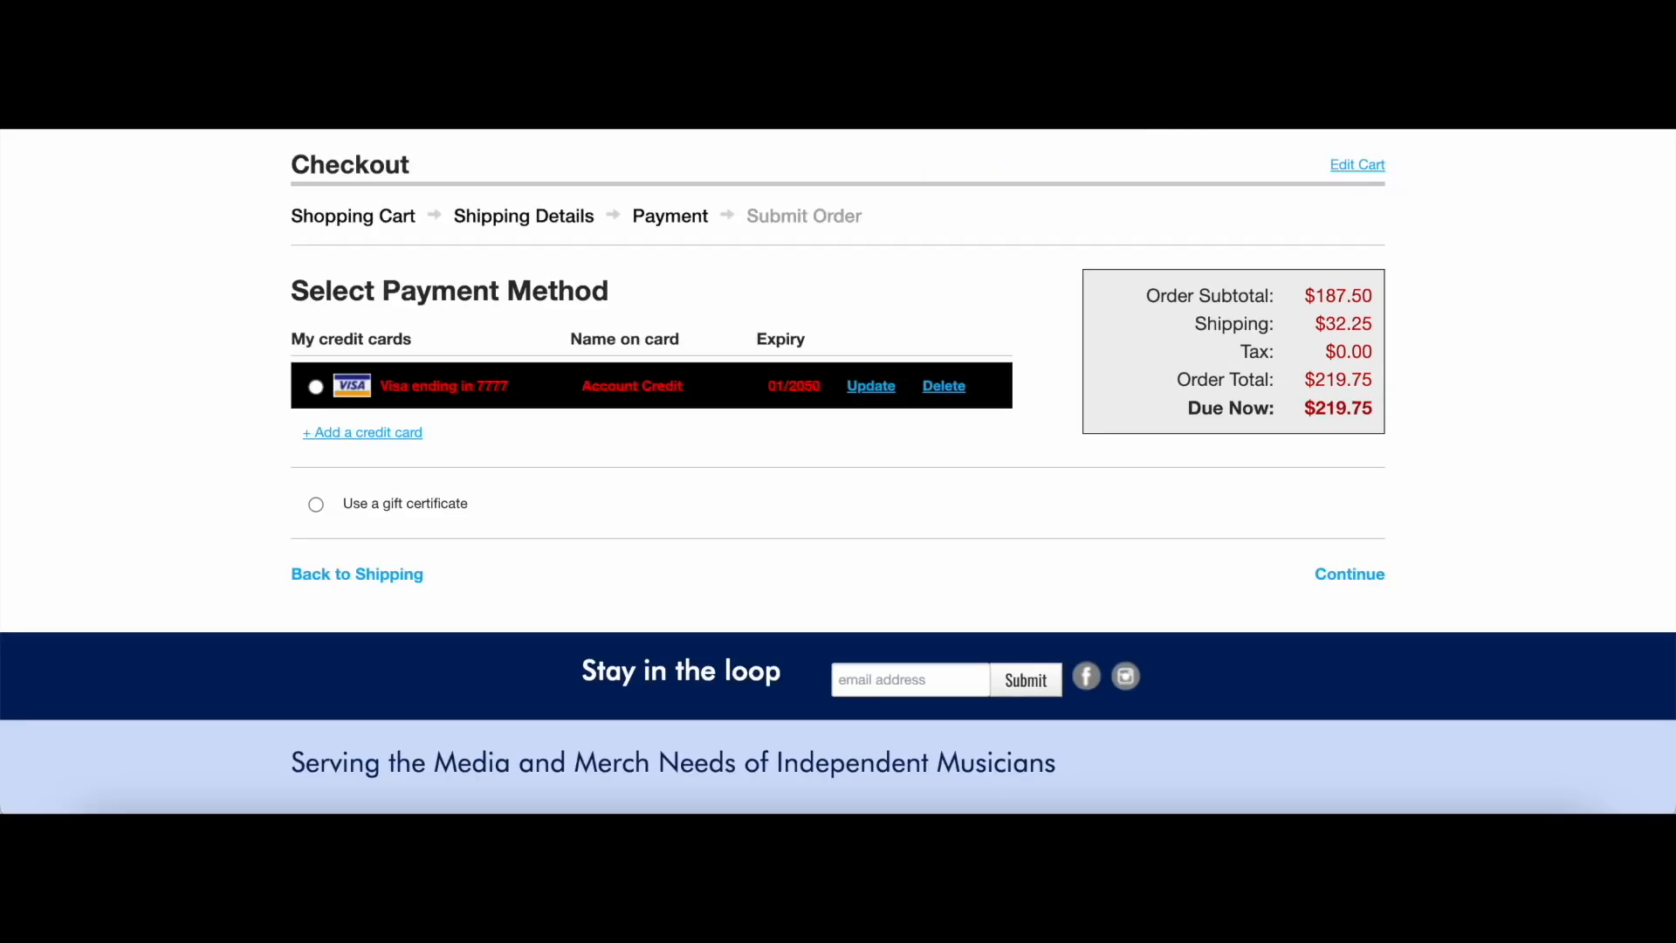
Step: Set up payment by credit card, then check the final order details, submit the order and look over the receipt
left_click(363, 434)
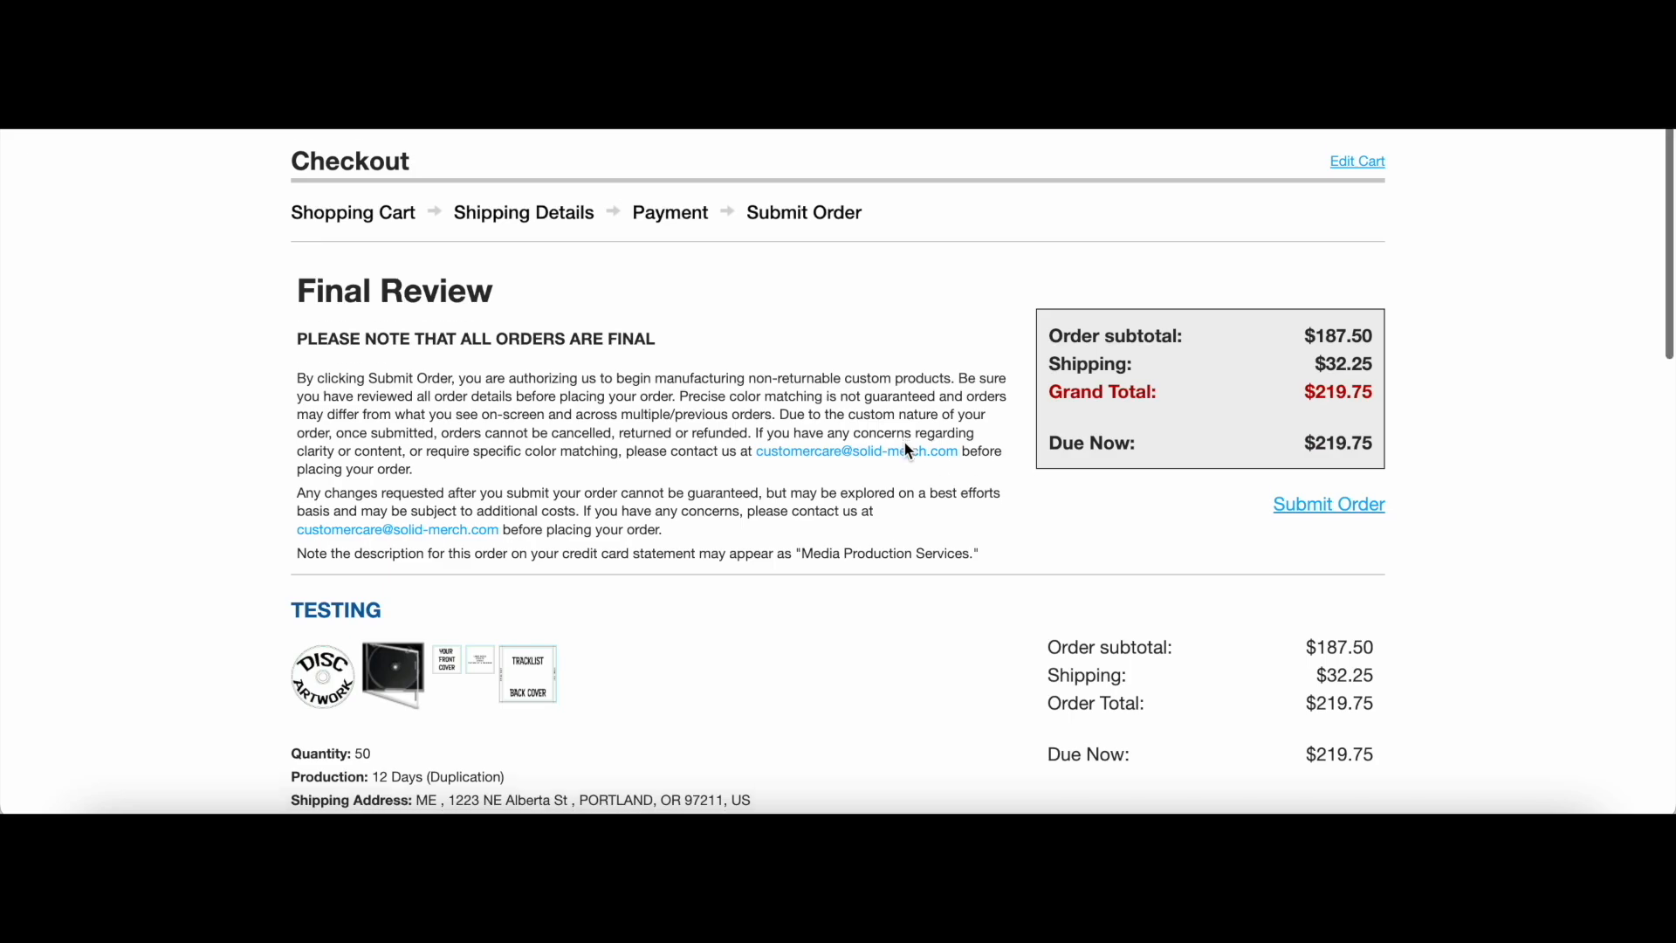
scroll(905, 450, "down", 3)
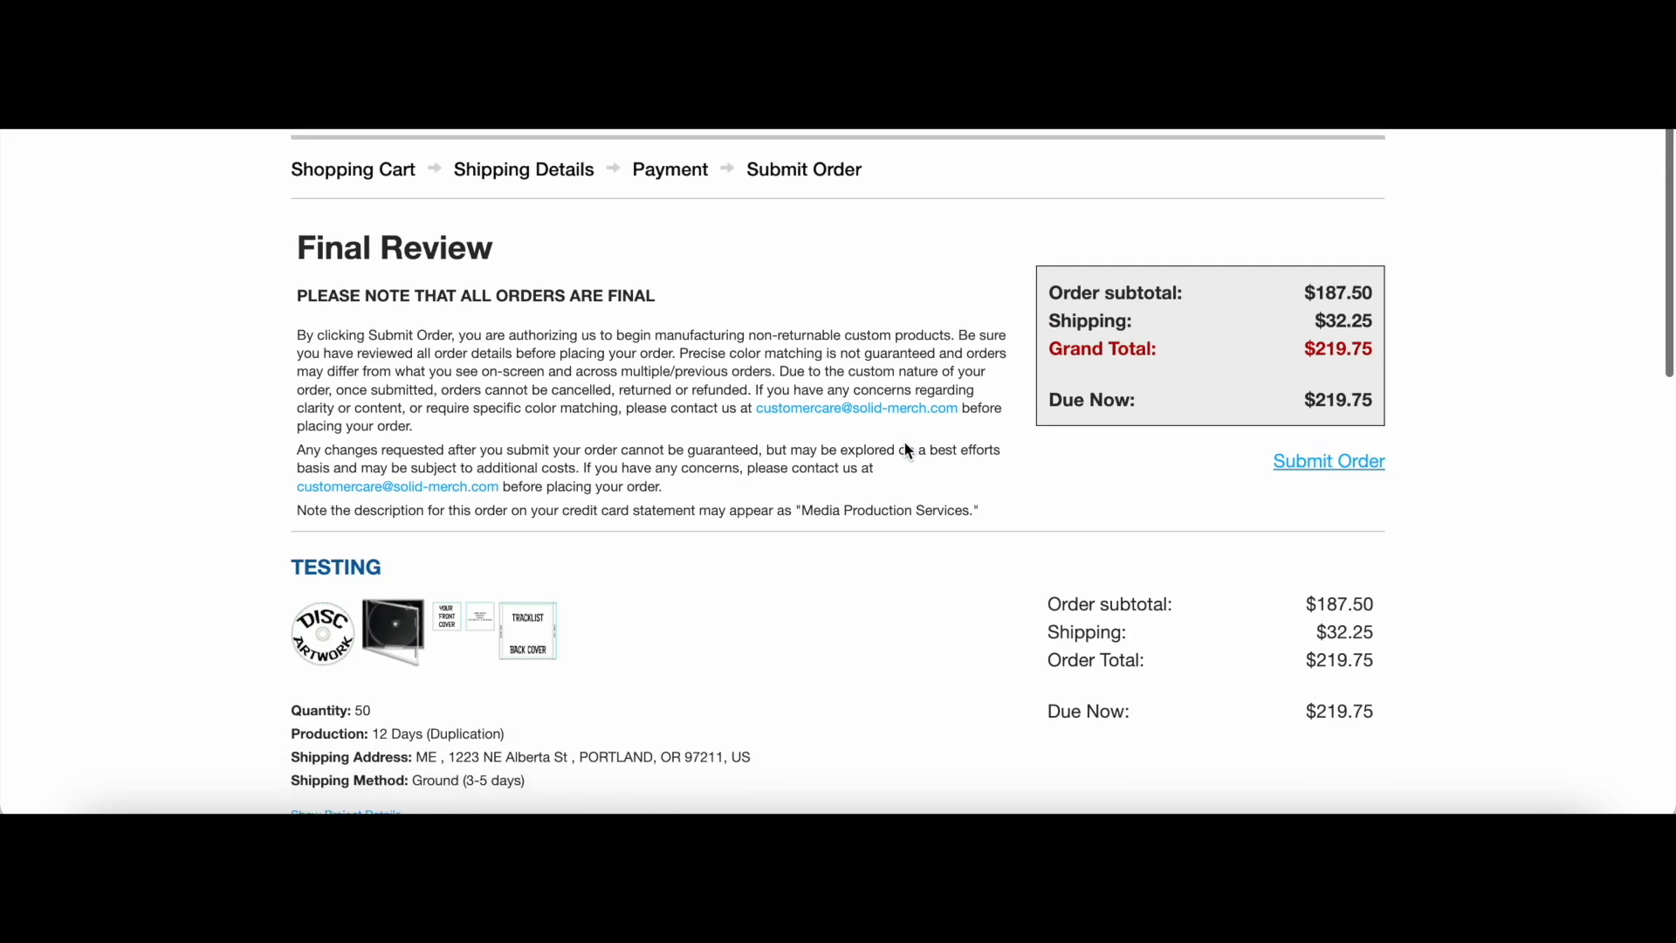
scroll(905, 448, "down", 2)
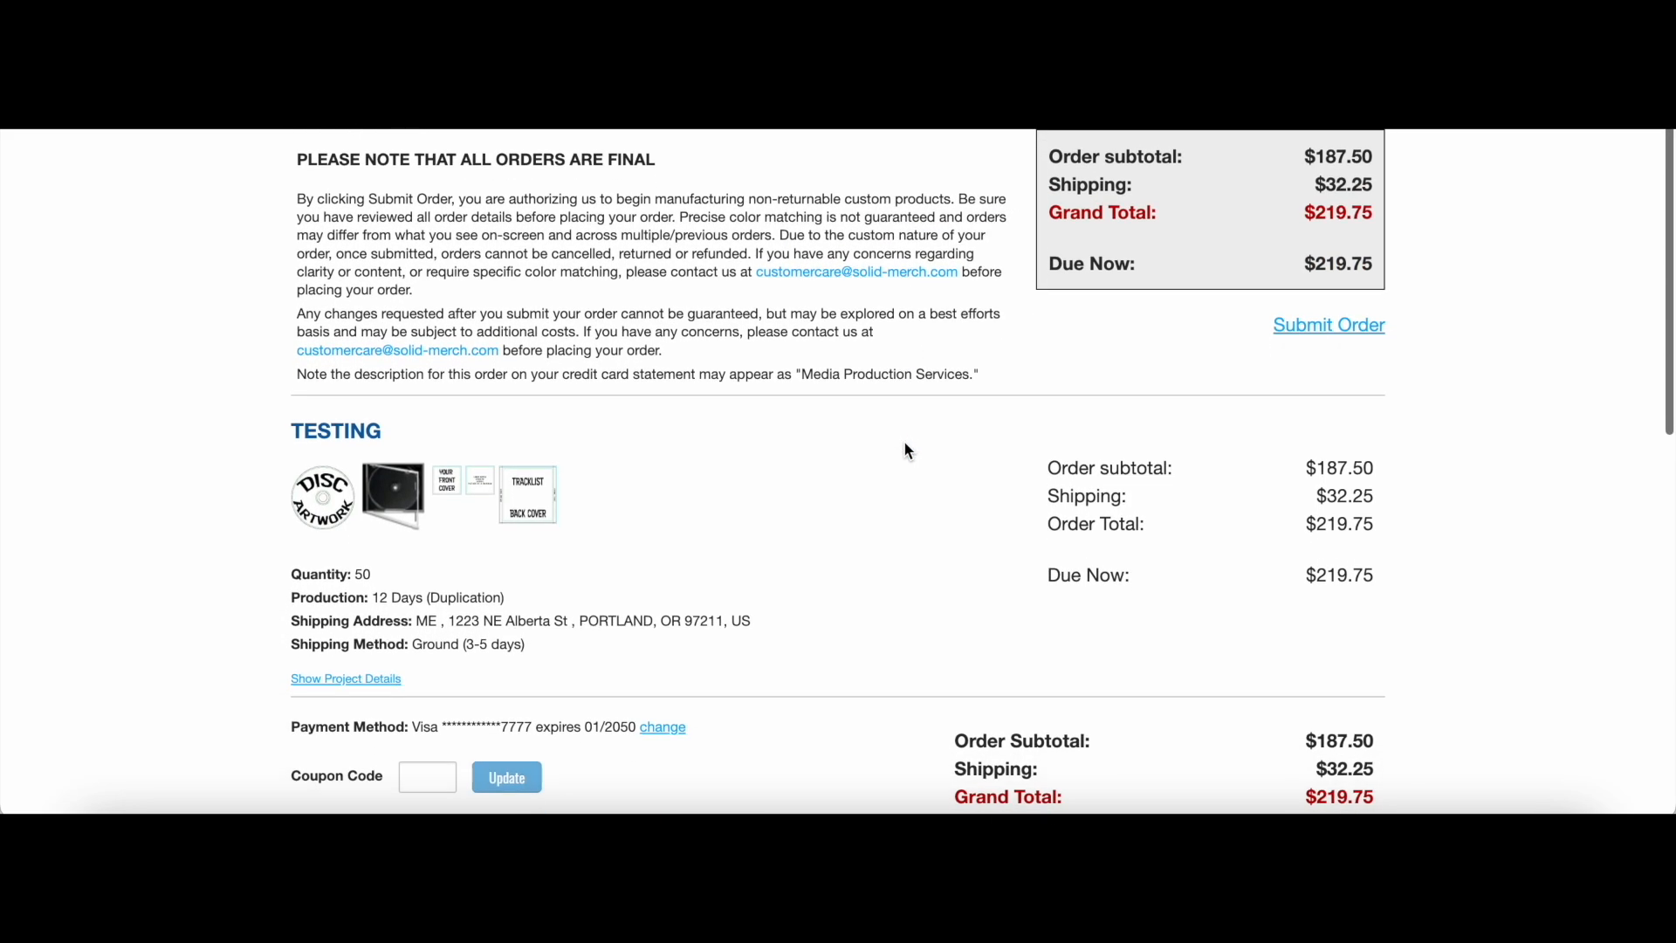
scroll(905, 451, "down", 1)
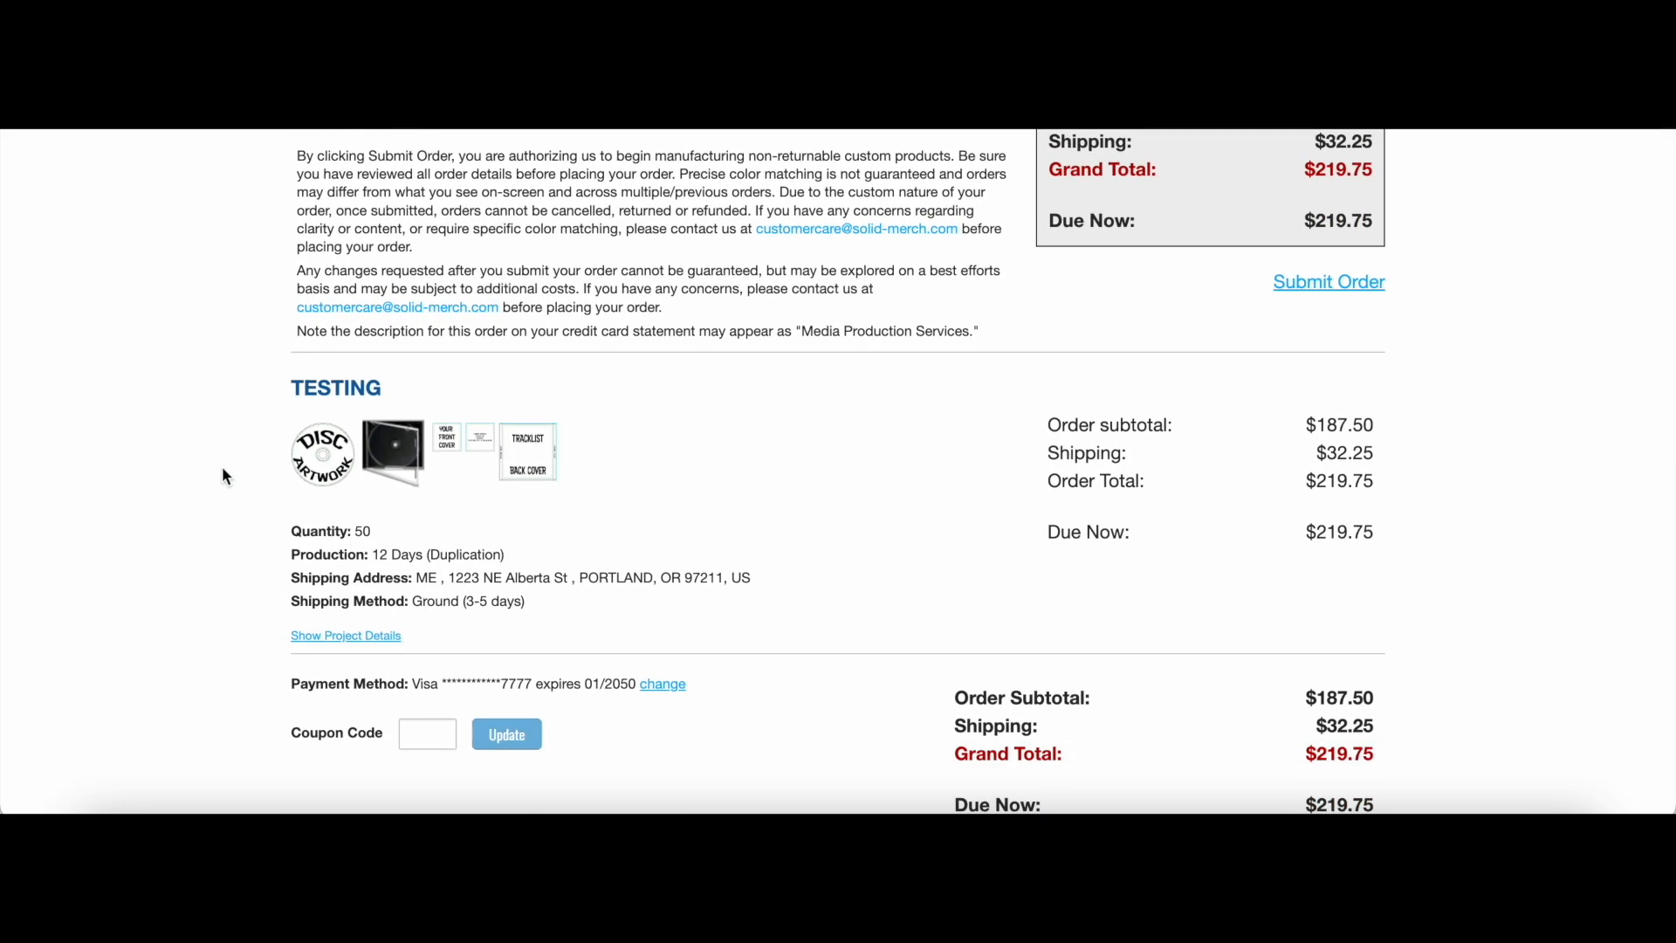
scroll(225, 476, "down", 2)
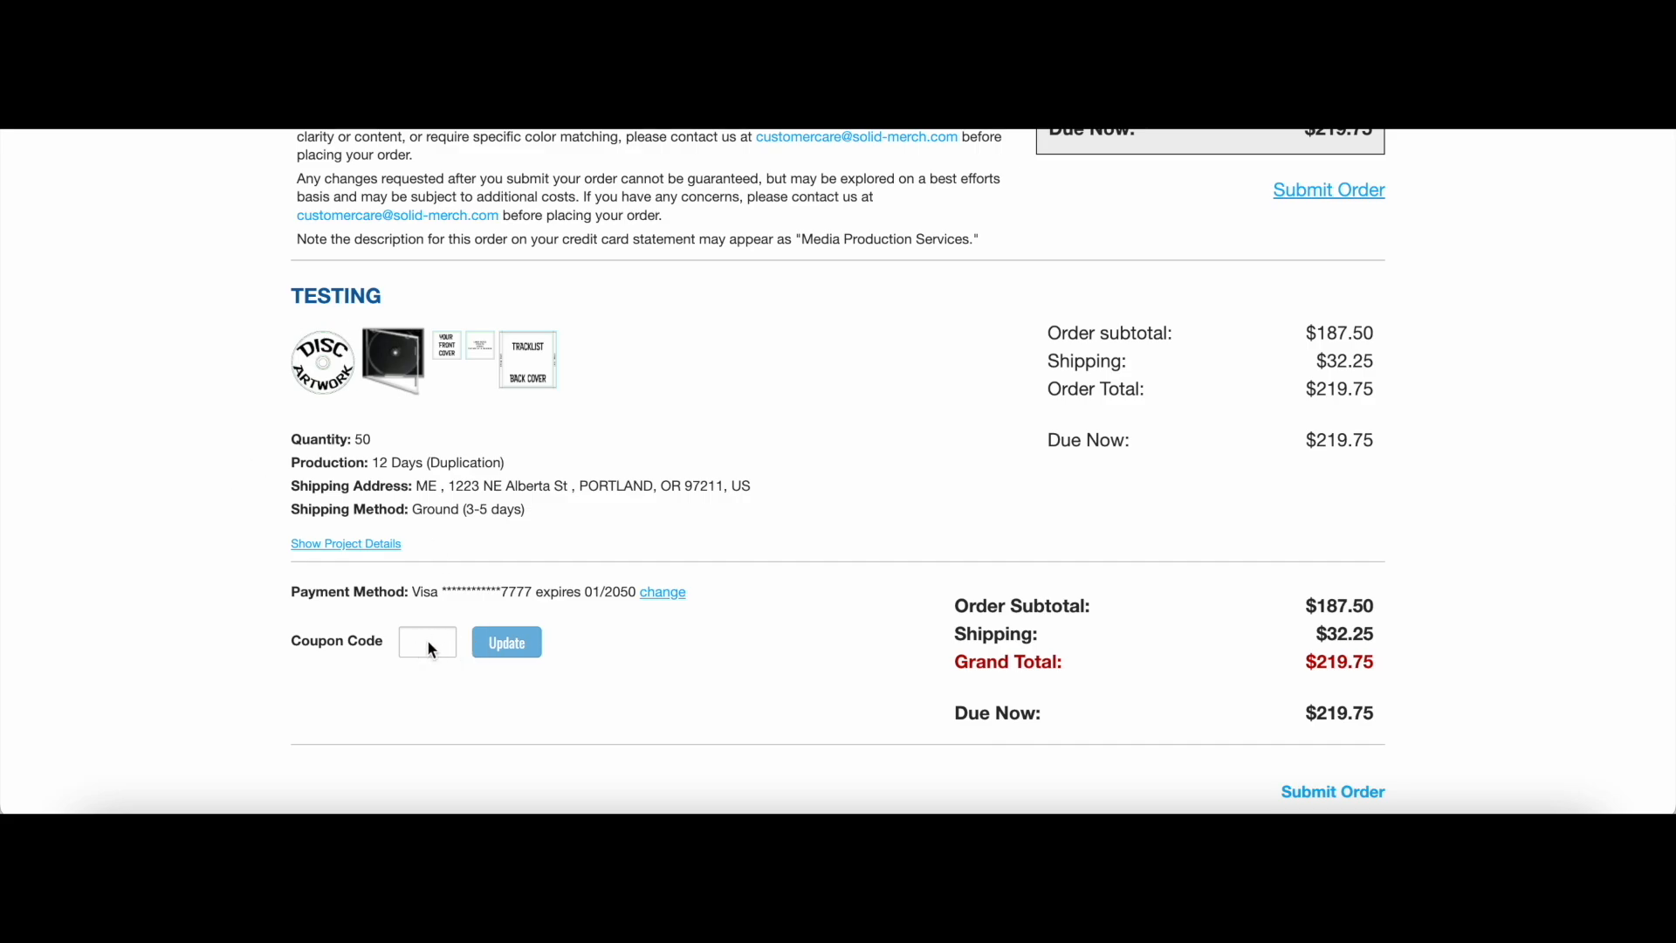
scroll(1085, 468, "down", 2)
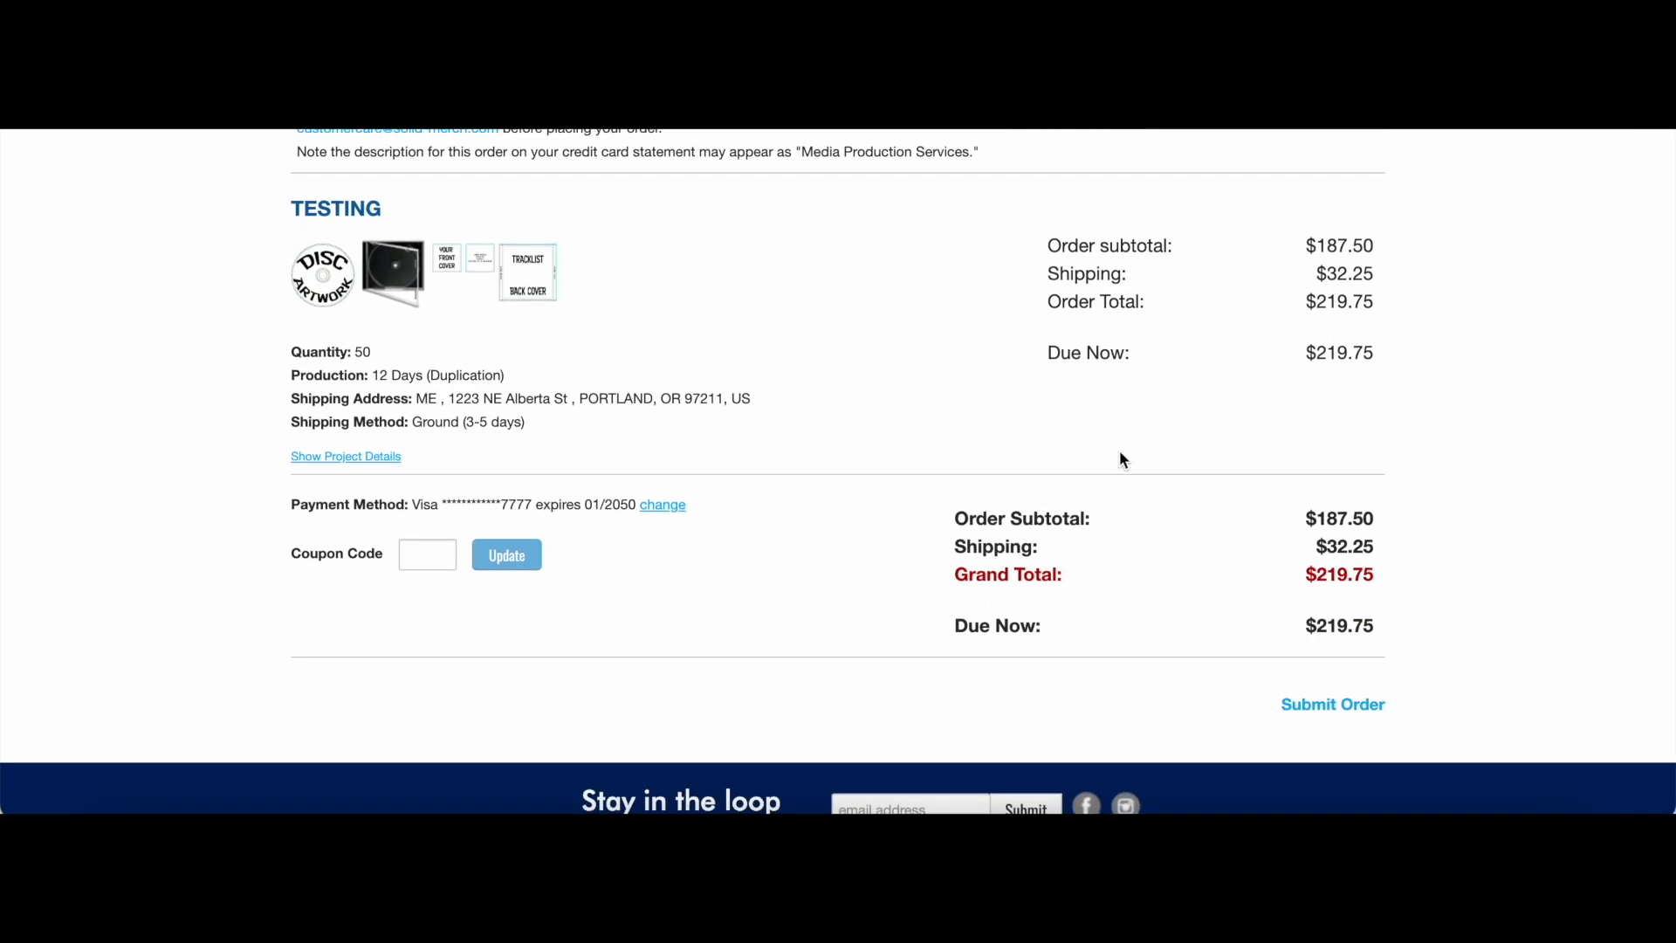
left_click(1356, 710)
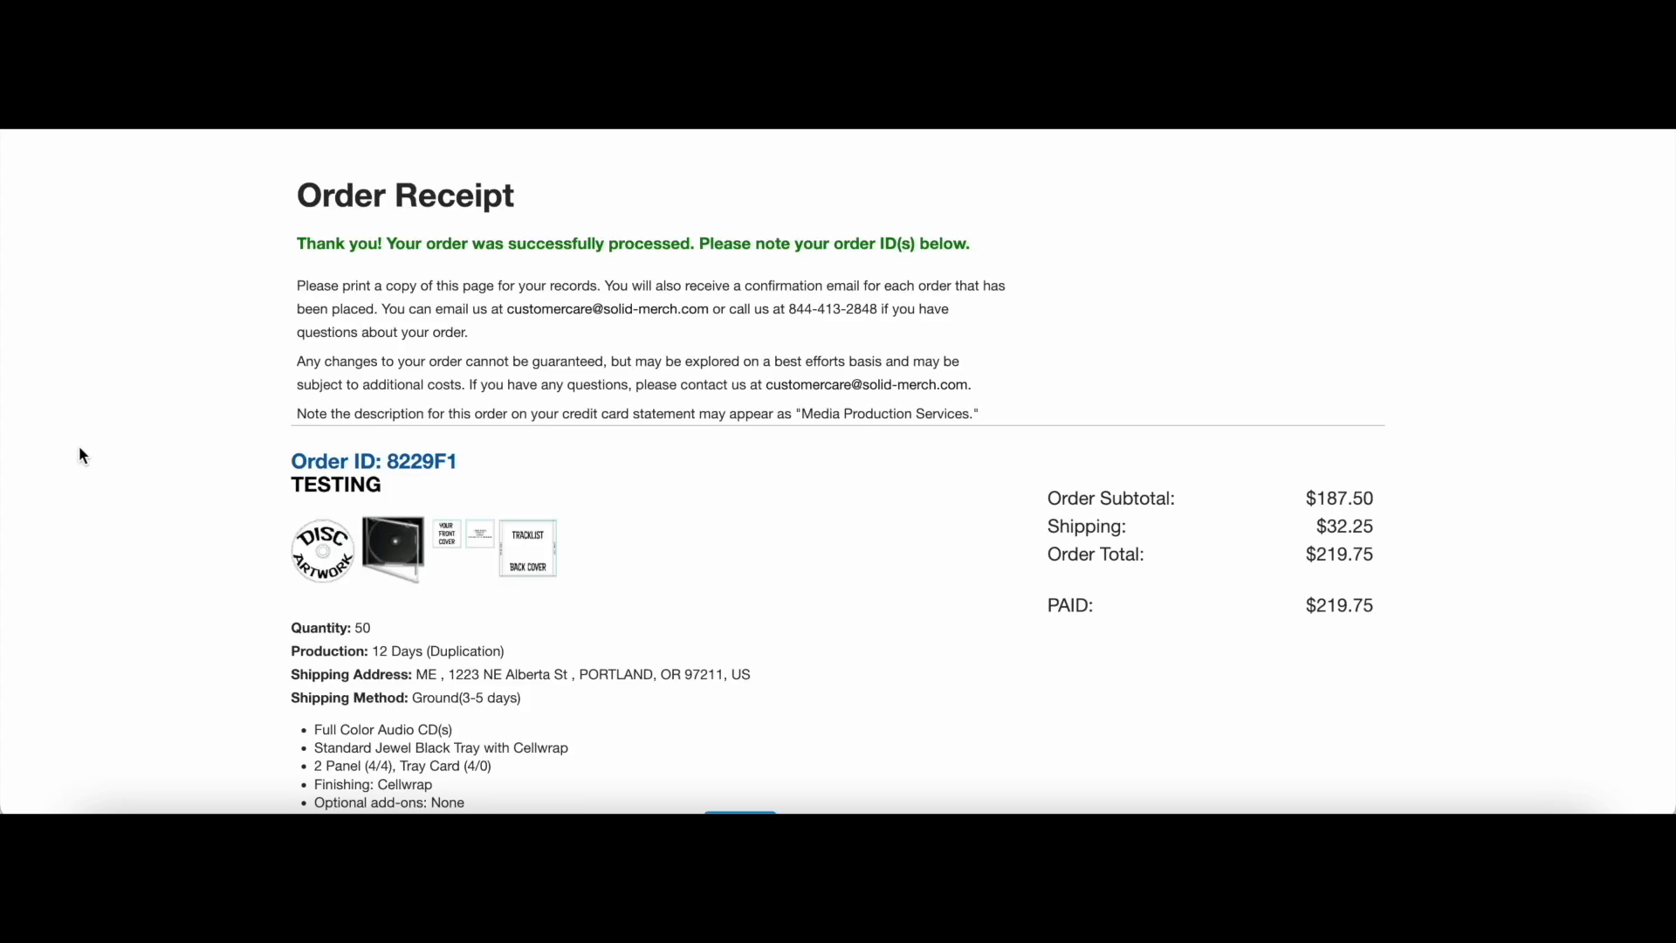
scroll(80, 452, "down", 4)
scroll(80, 452, "up", 3)
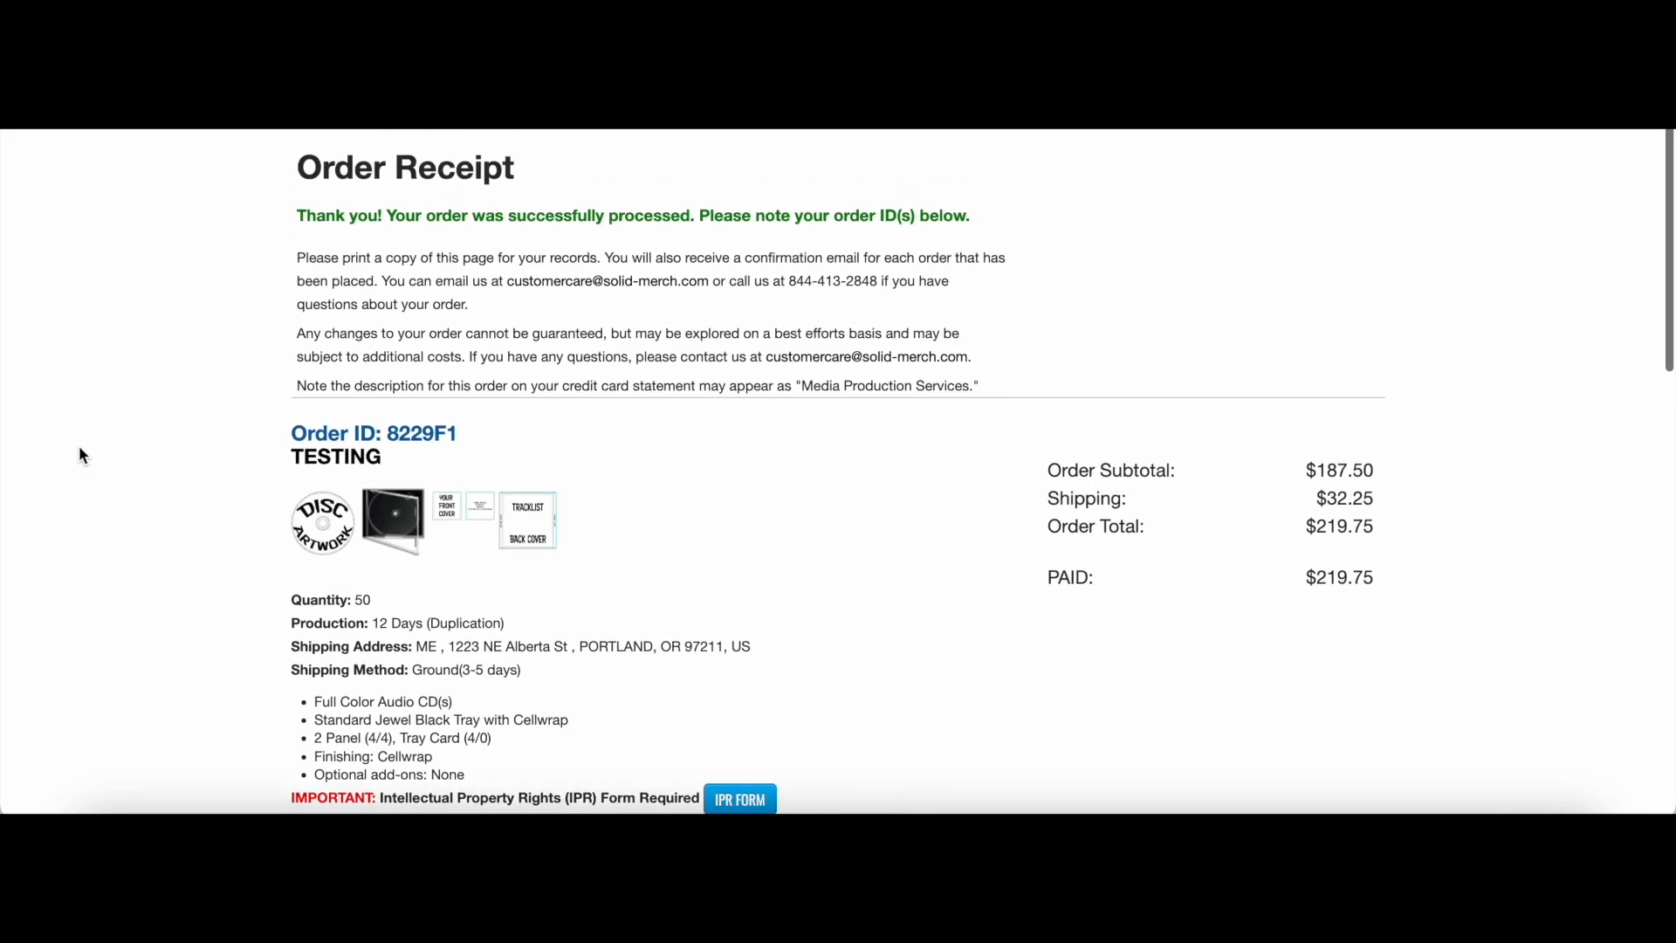